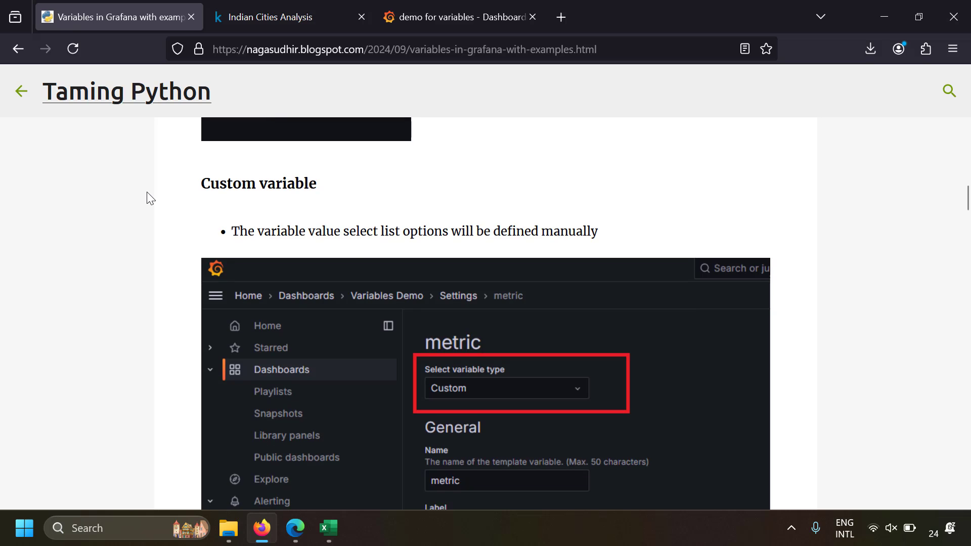
- View the Variables Demo dashboard with state_name set to TAMIL NADU, and again with ANDHRA PRADESH
scroll(148, 197, "down", 5)
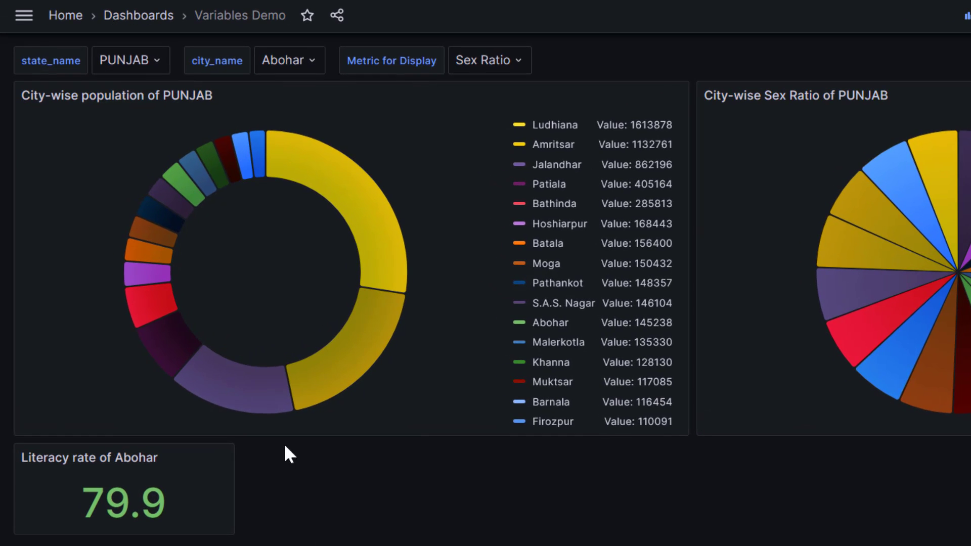
left_click(144, 71)
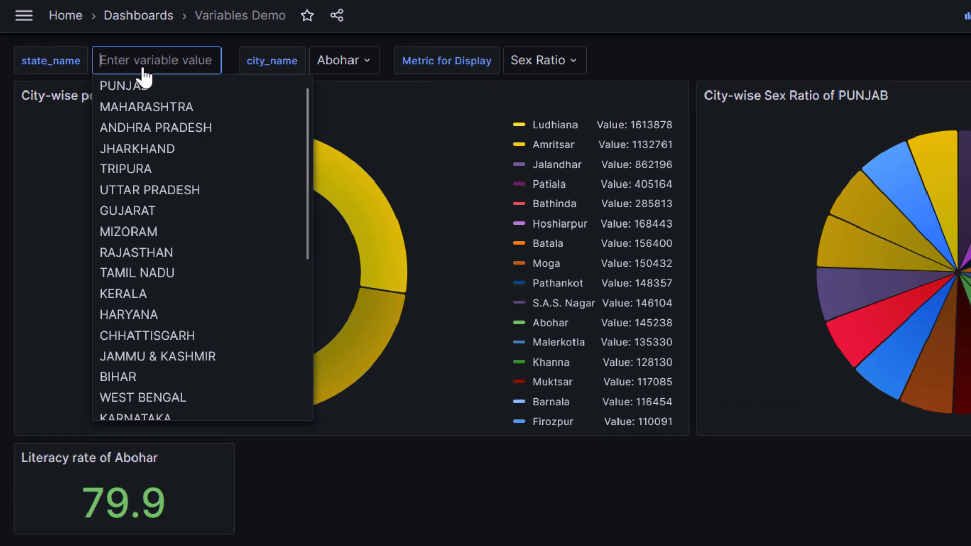
left_click(159, 276)
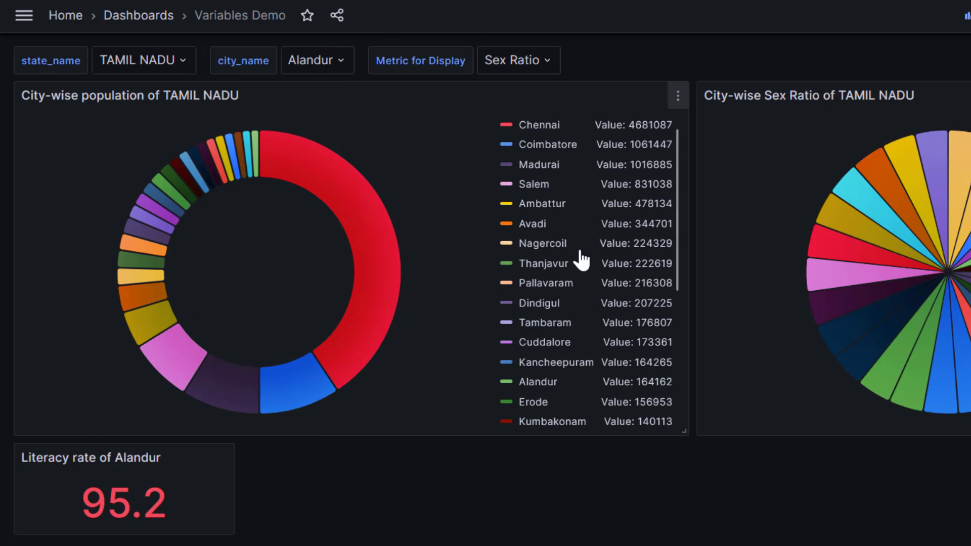
left_click(160, 61)
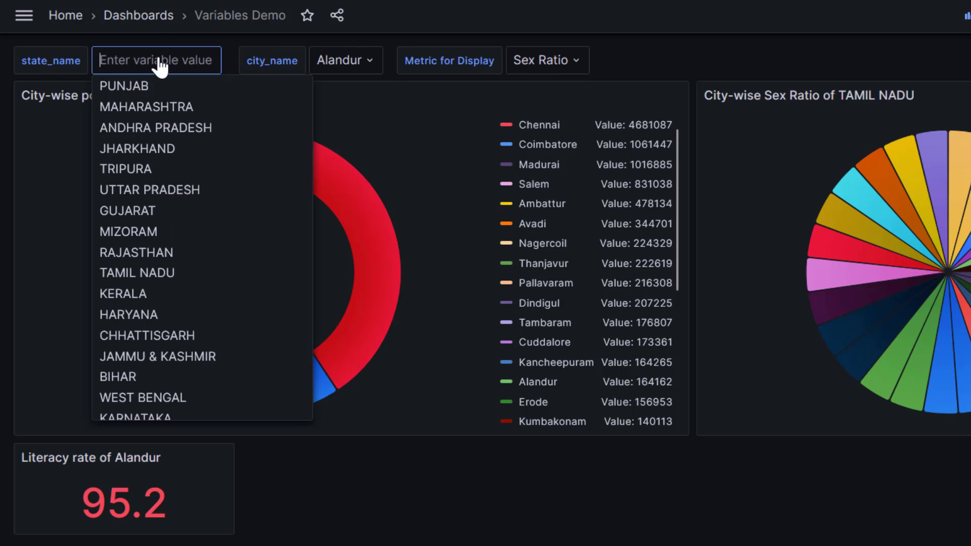
left_click(167, 130)
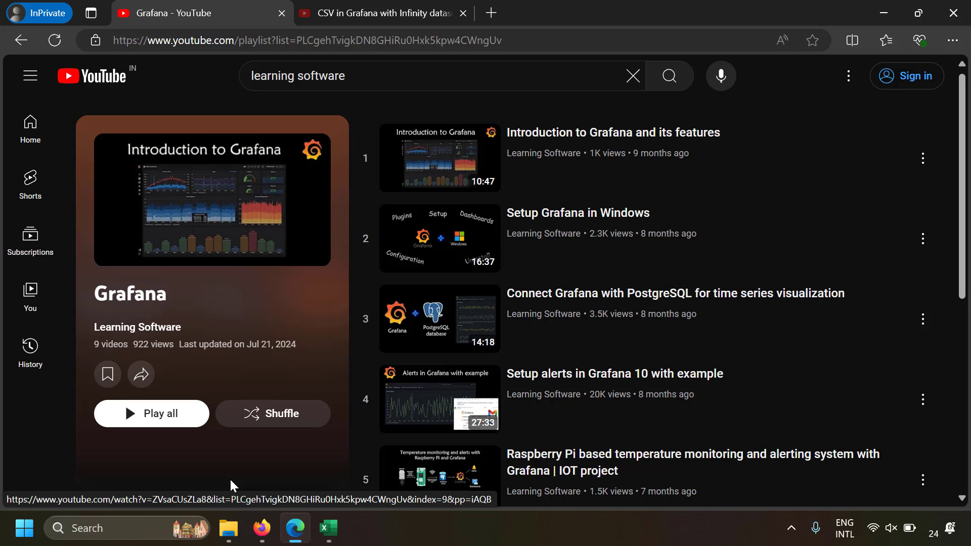
- Switch back to the Grafana dashboard in Firefox and set its state_name variable to KERALA
key("alt+Tab")
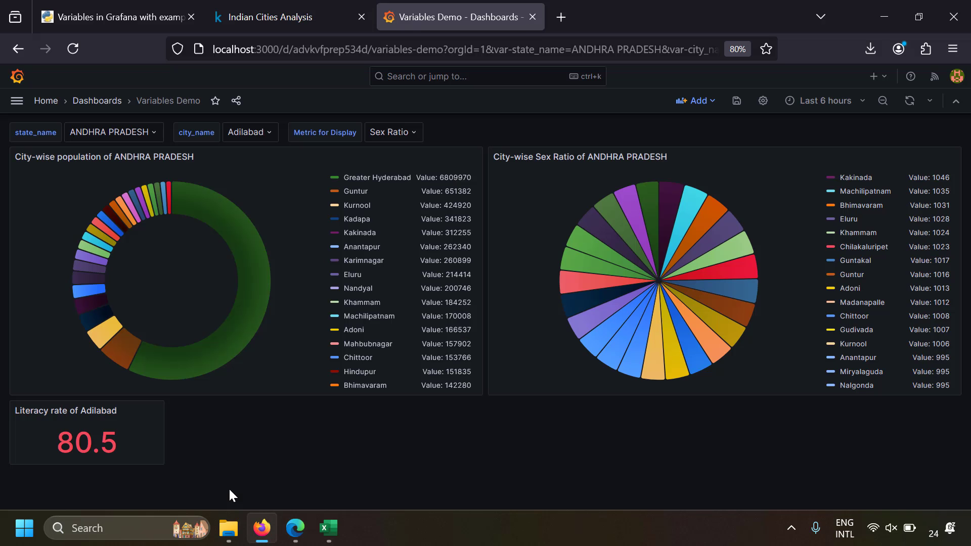
left_click(153, 133)
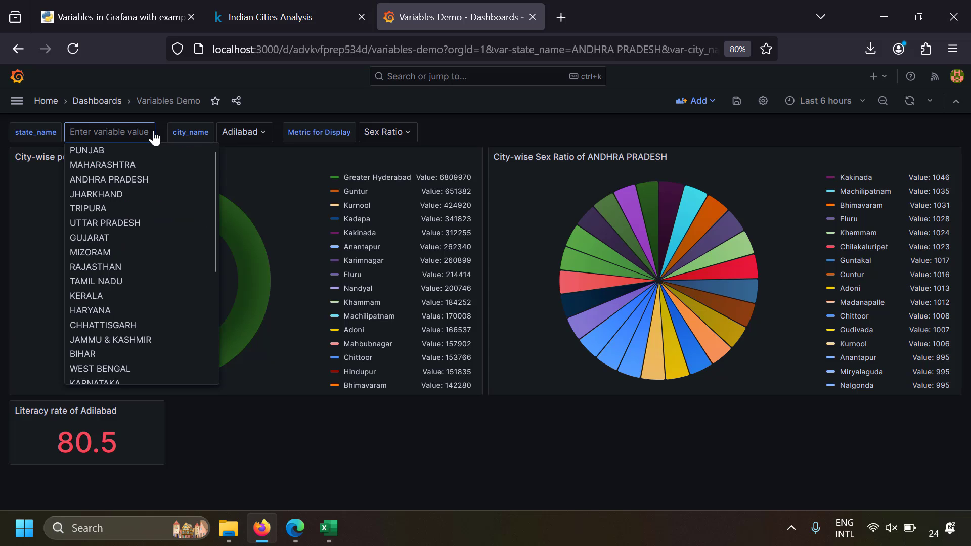
left_click(109, 296)
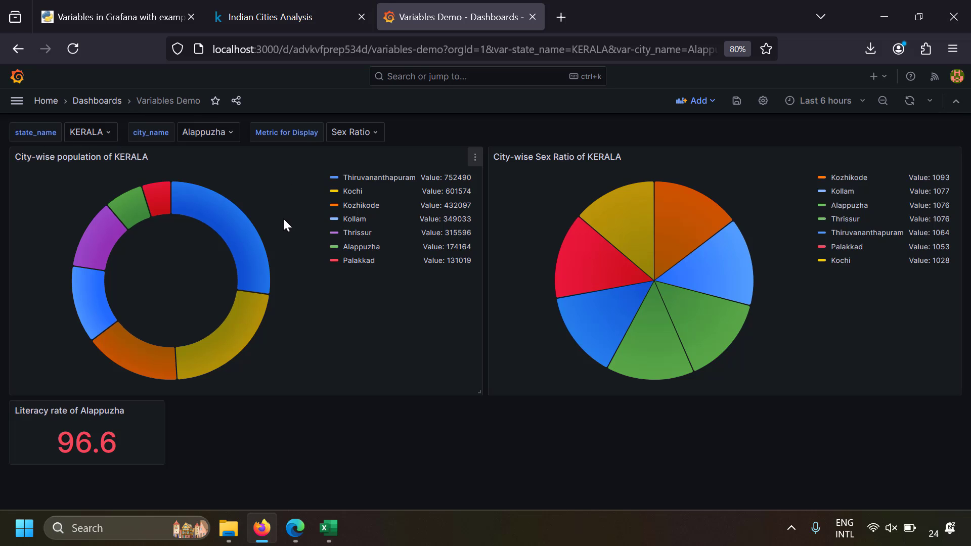
- Open the city-wise population panel for editing and examine where its UQL query uses the $state_name variable
left_click(475, 159)
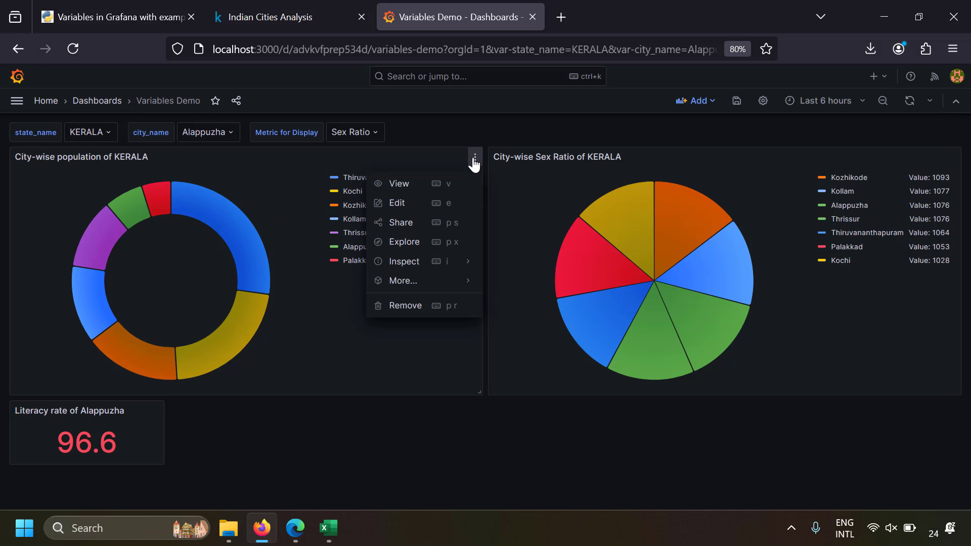
left_click(398, 212)
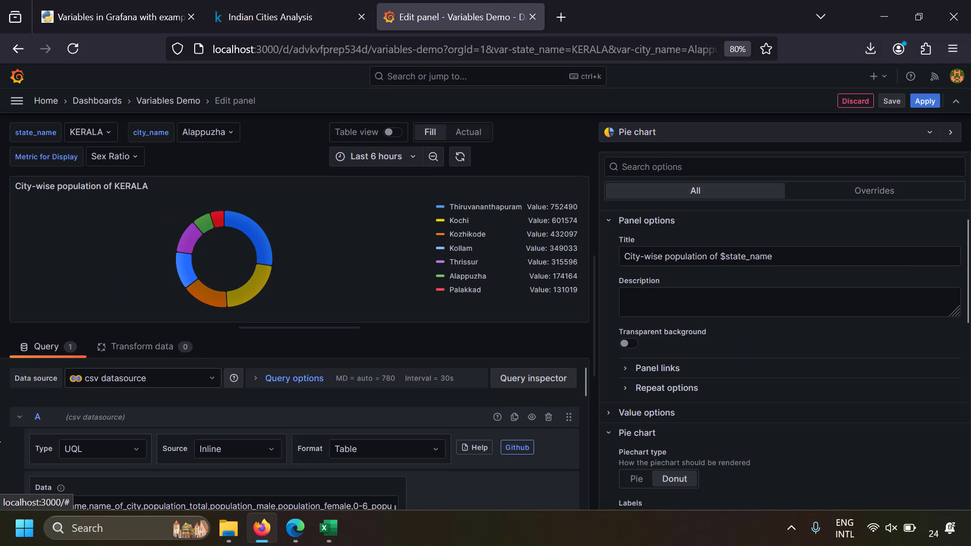
scroll(3, 440, "down", 5)
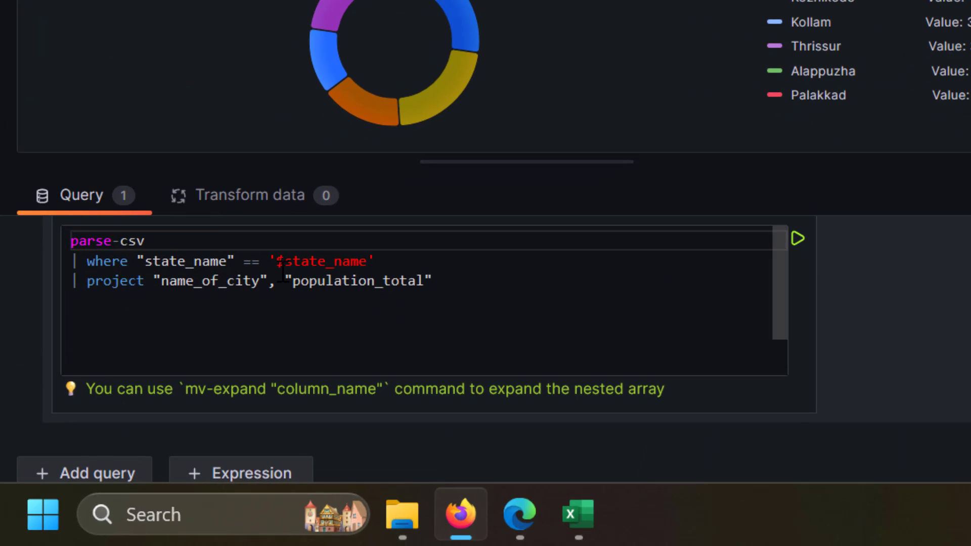
left_click_drag(284, 261, 369, 261)
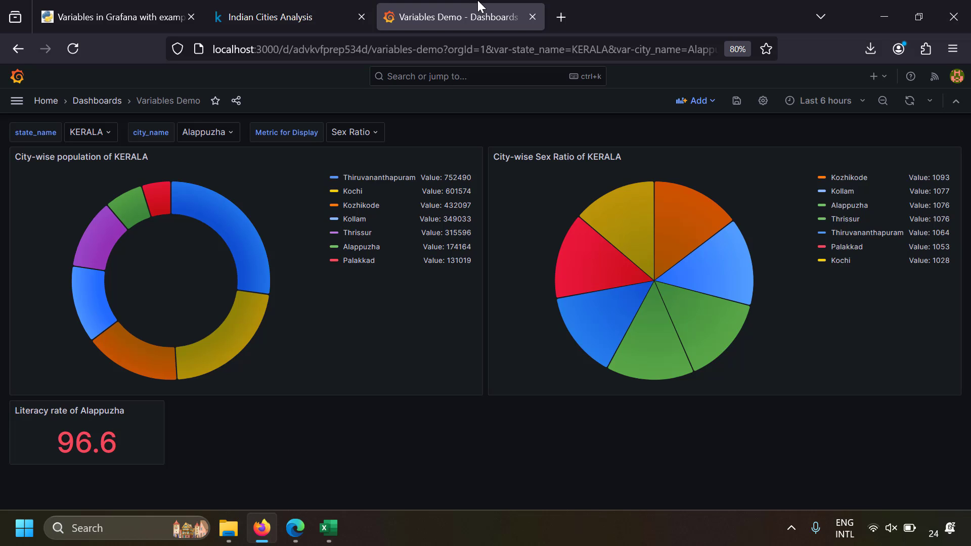
- View the Indian Cities Analysis dataset page on Kaggle, and examine the columns of Indian_cities.csv in Excel
left_click(329, 7)
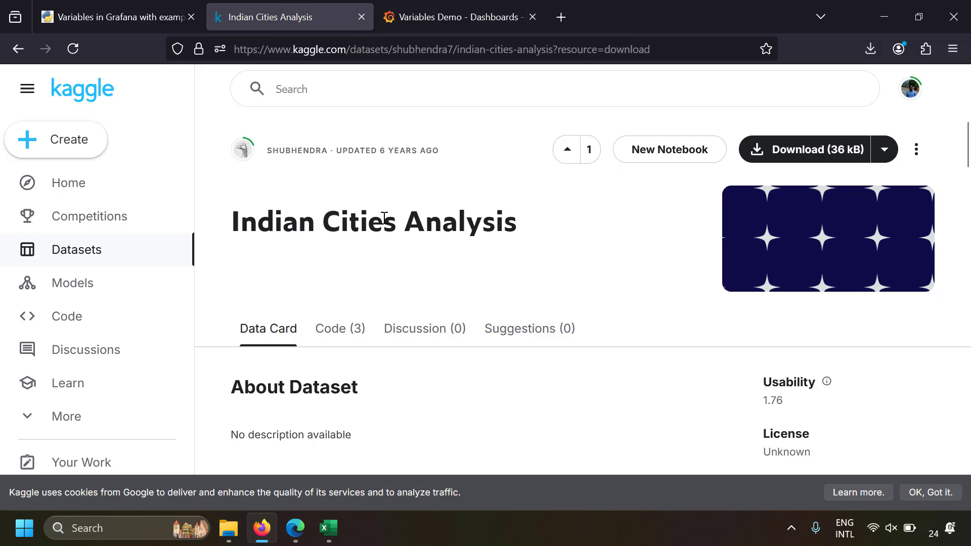
left_click(499, 7)
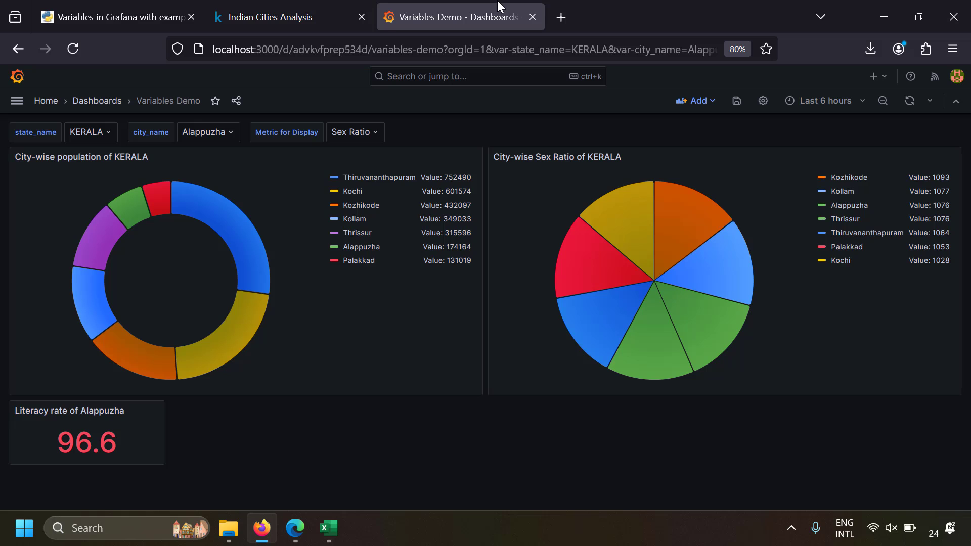
left_click(329, 526)
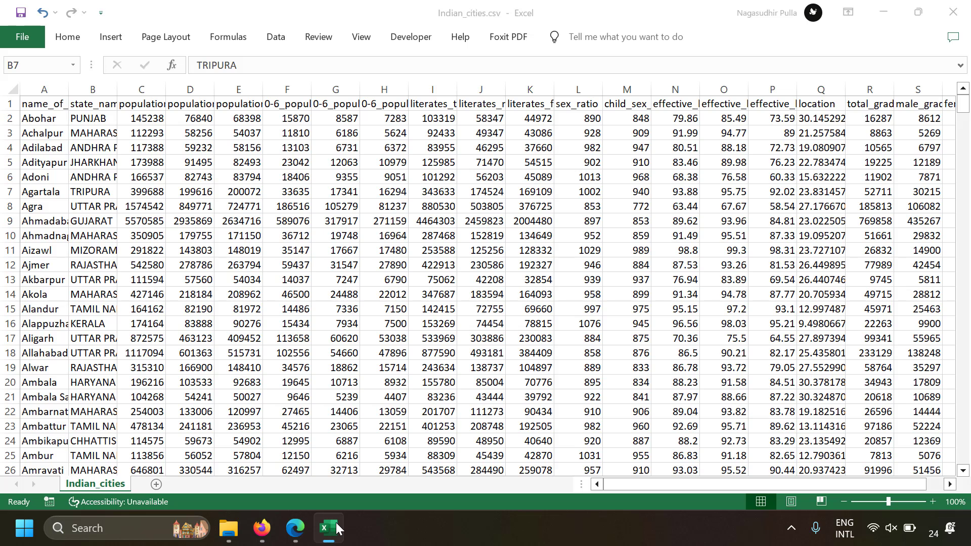
left_click(882, 12)
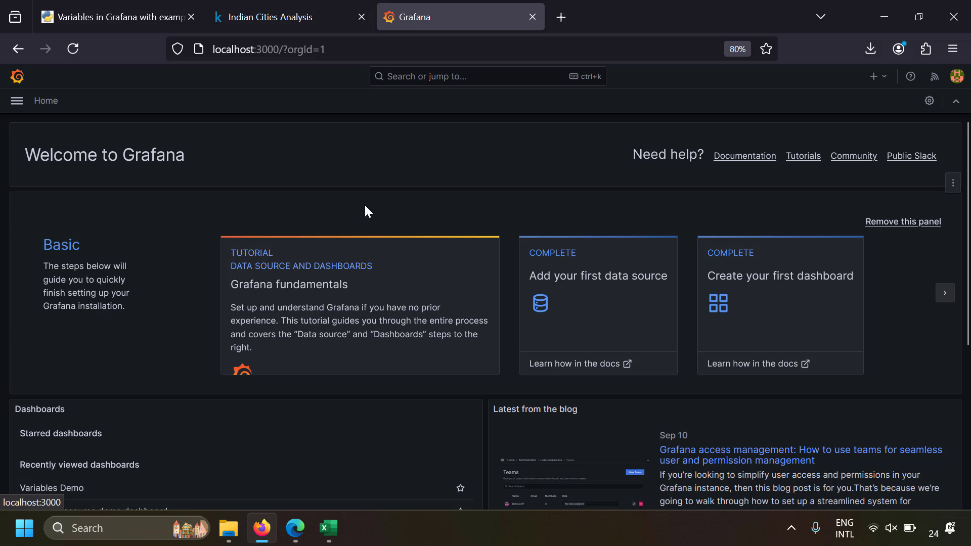
- Create a new dashboard and add a visualization that uses the csv datasource
key("g")
key("d")
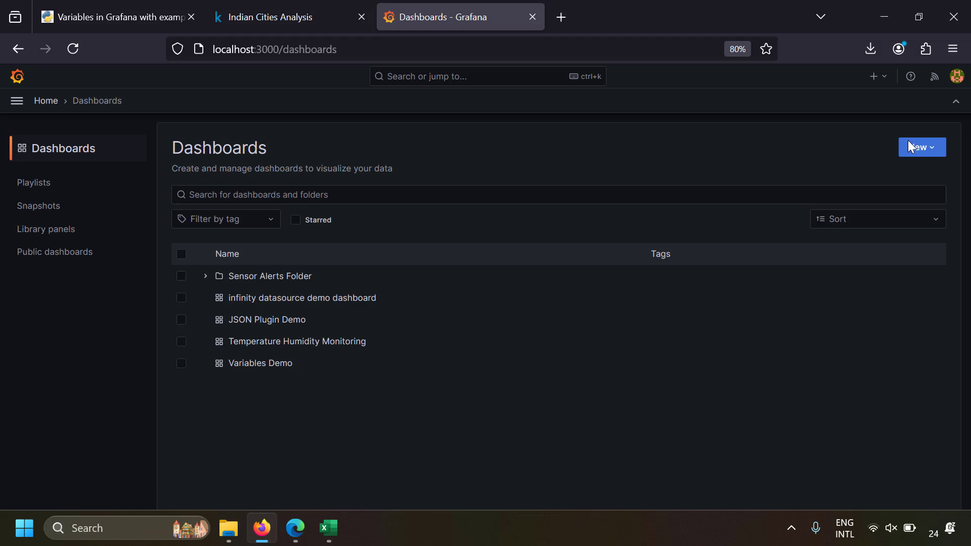
left_click(940, 158)
left_click(921, 172)
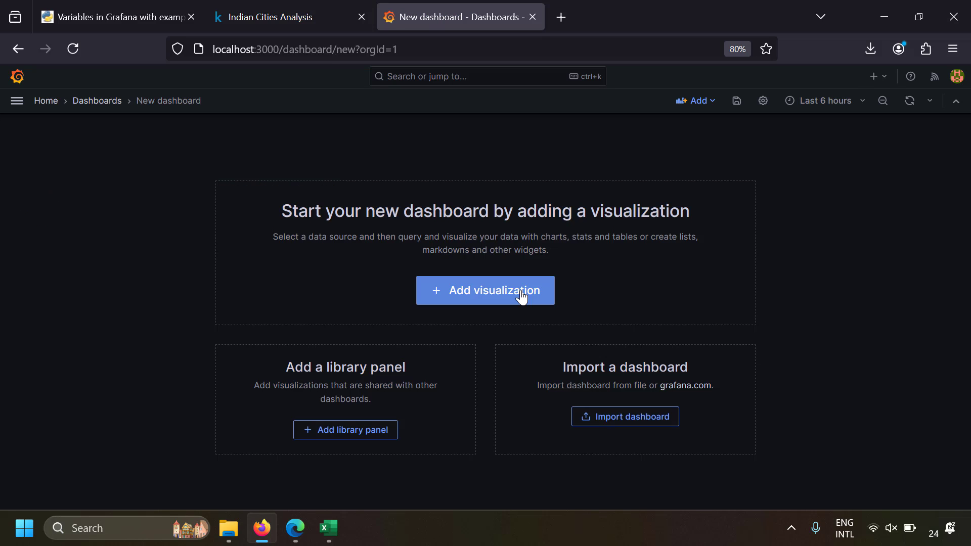
left_click(521, 297)
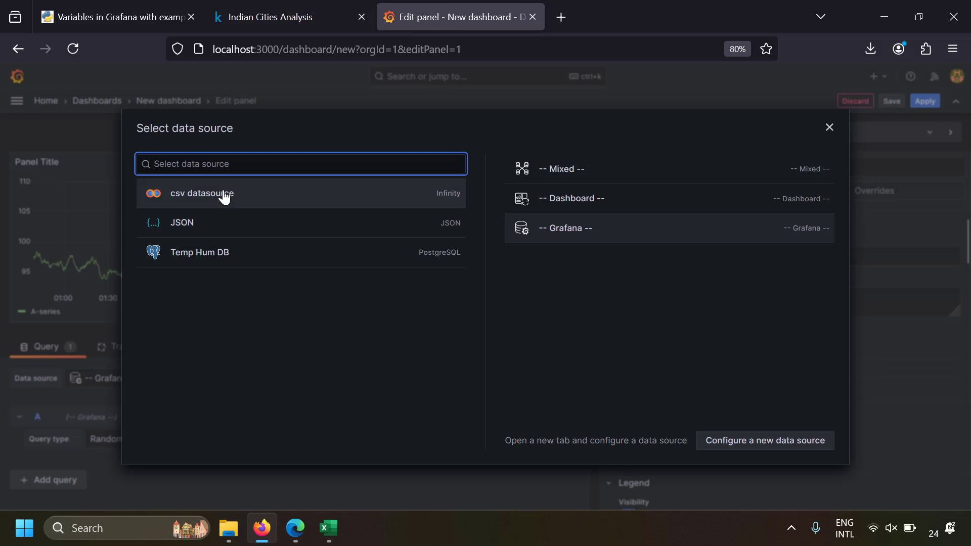
left_click(225, 196)
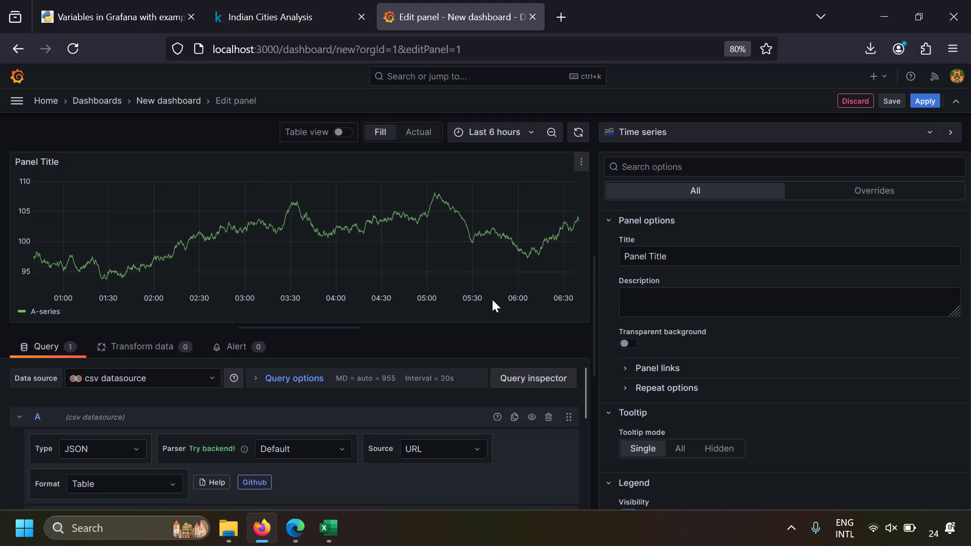
- Save the new dashboard with the title "demo for variables"
left_click(890, 104)
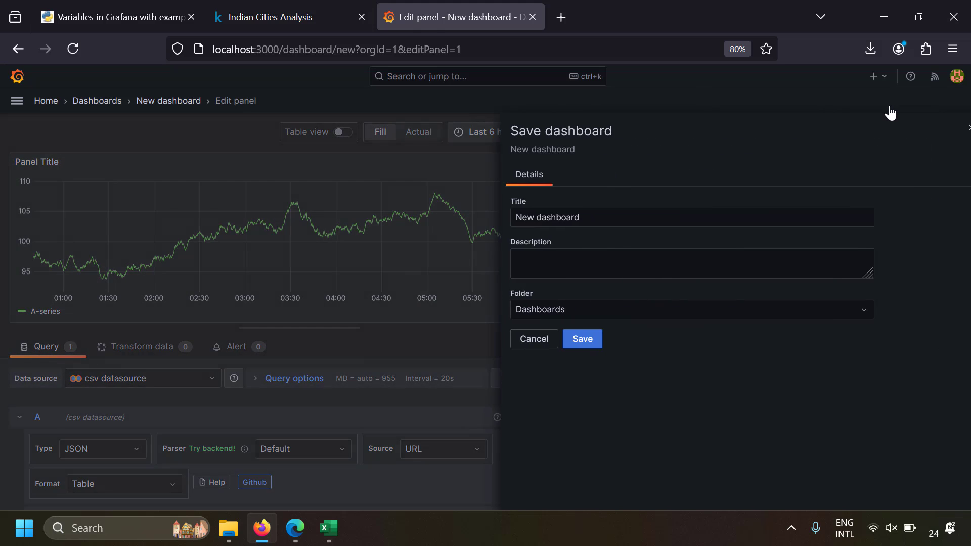
type("demo ")
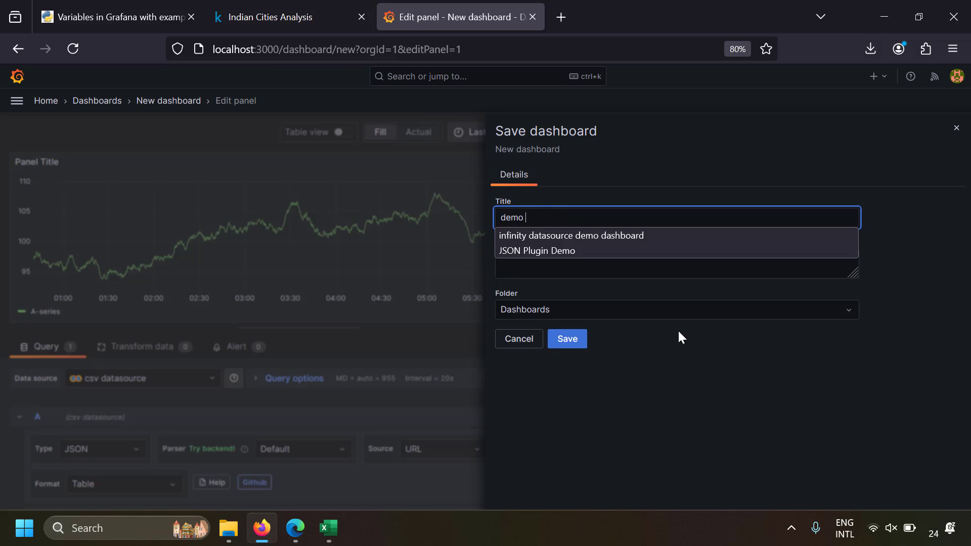
type("for variables")
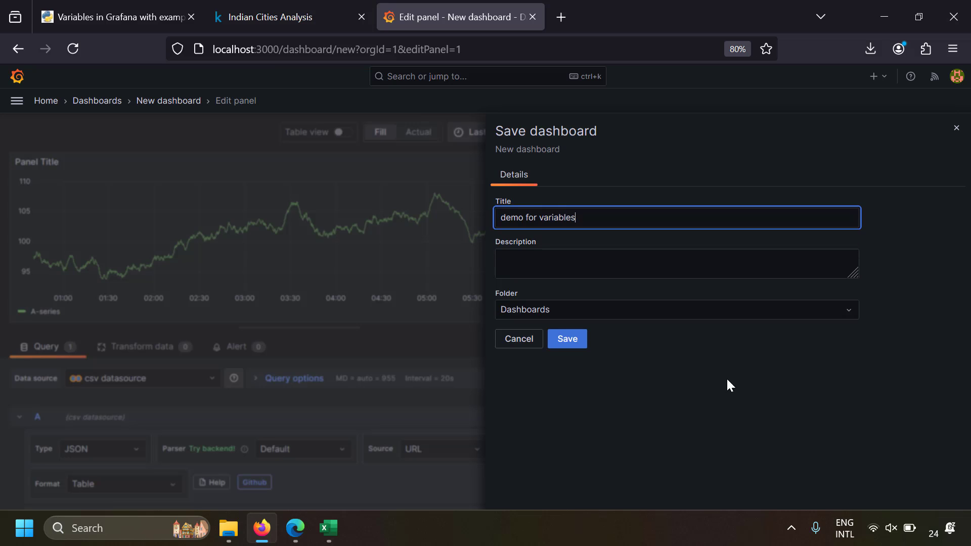
left_click(567, 340)
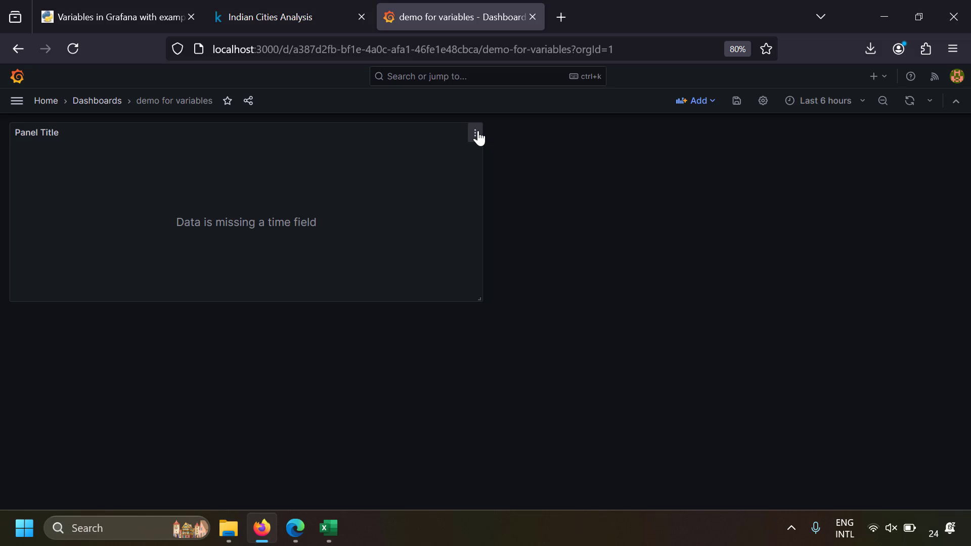
- Reopen the new panel for editing, enlarge its query area and select csv datasource as the data source
left_click(476, 136)
left_click(413, 185)
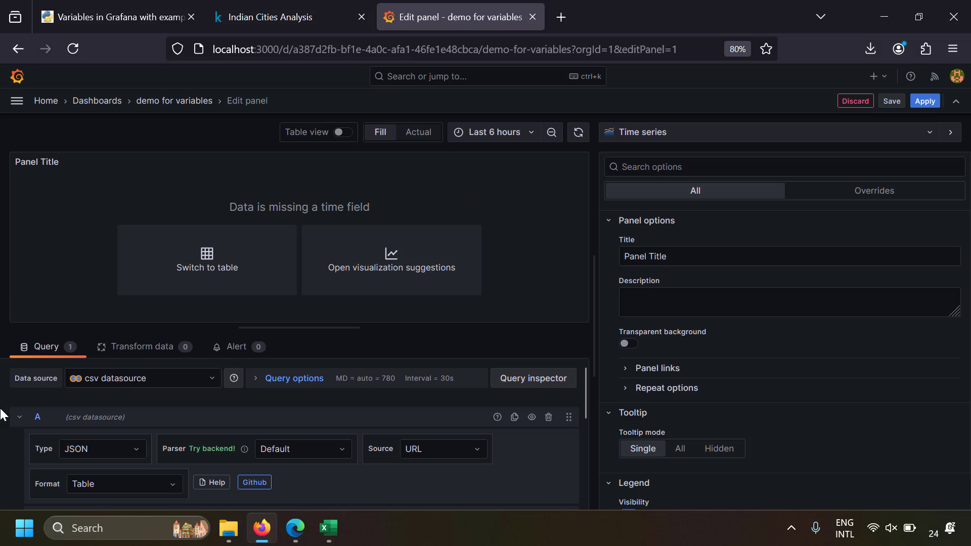
left_click_drag(262, 291, 262, 191)
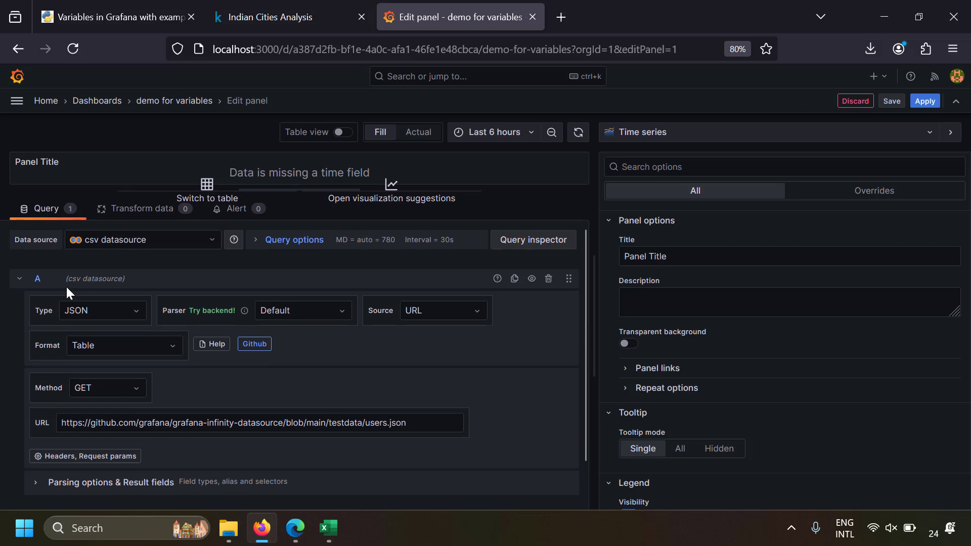
left_click(150, 239)
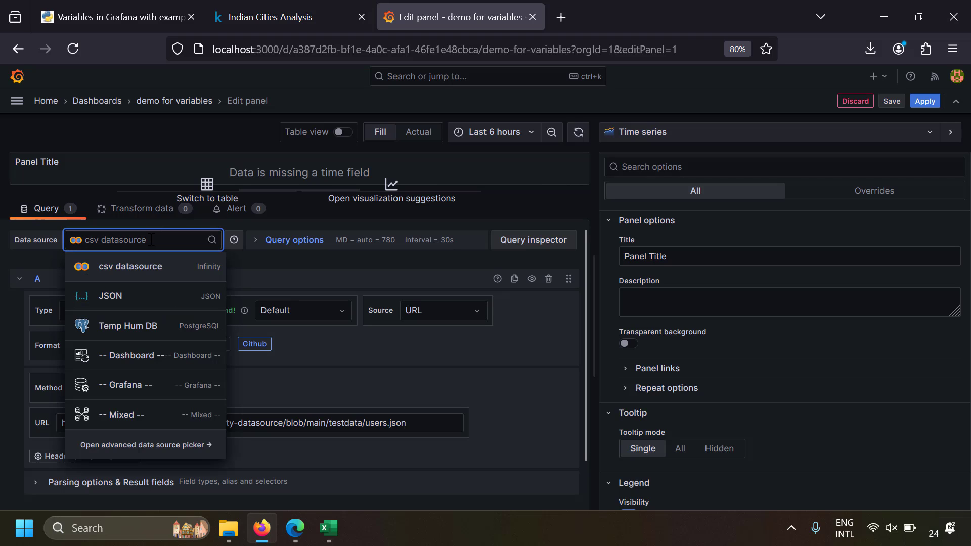
left_click(126, 270)
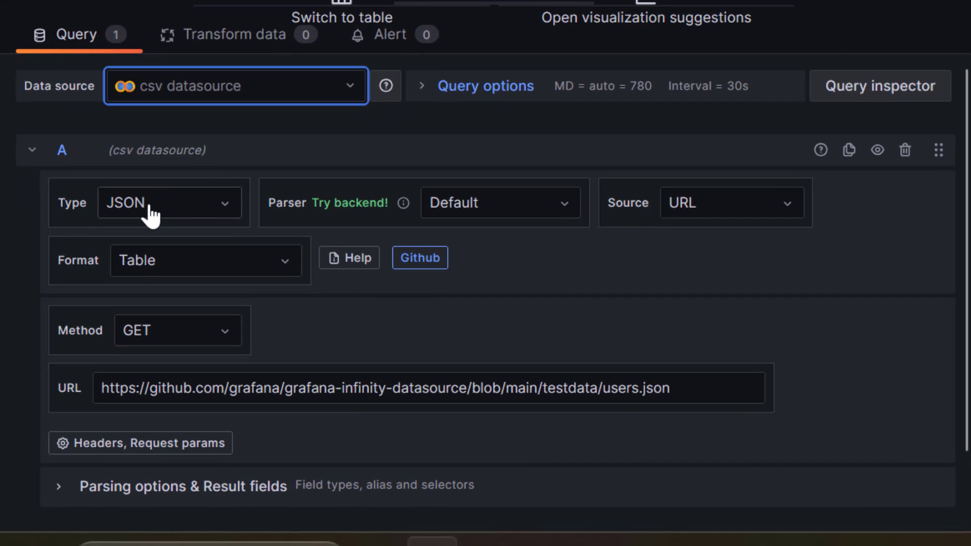
- Set query A's type to UQL and its source to Inline
left_click(152, 205)
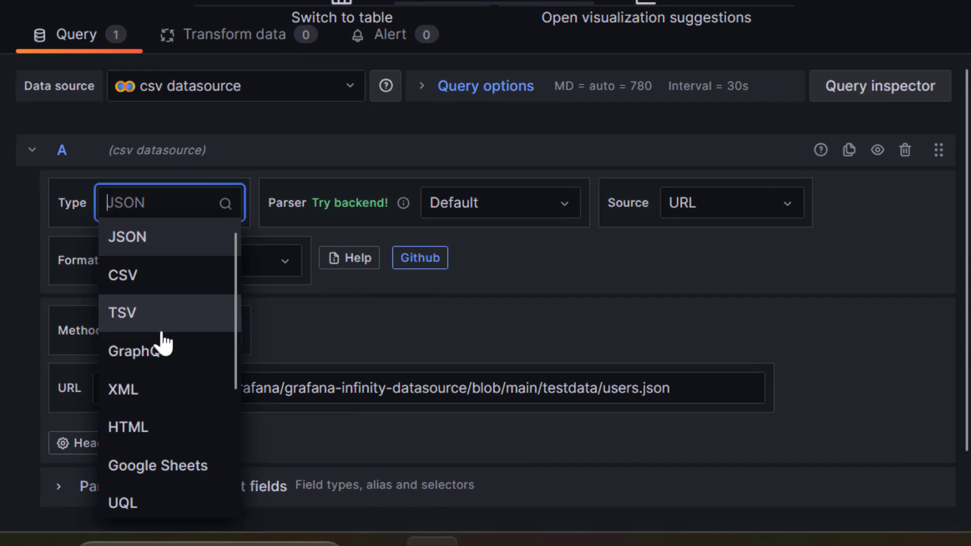
left_click(136, 505)
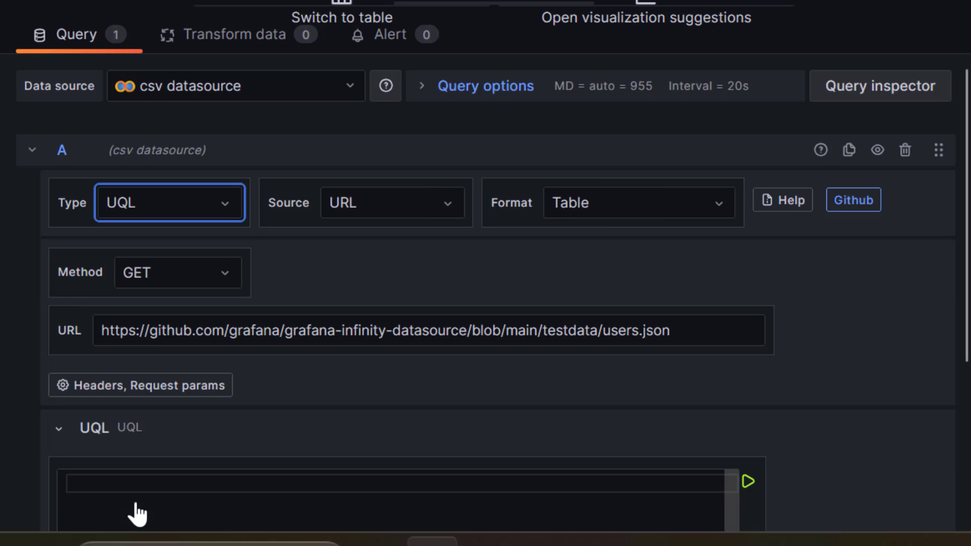
left_click(387, 208)
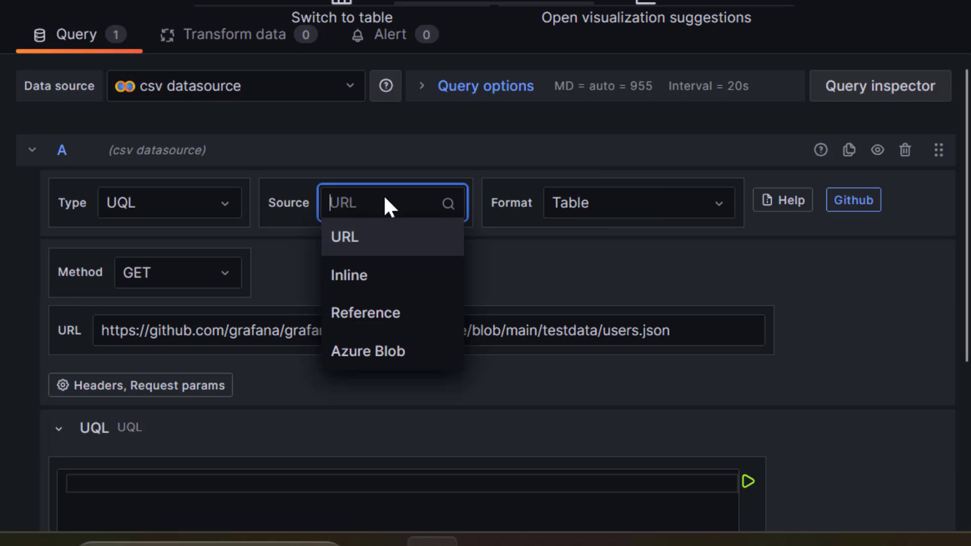
left_click(373, 276)
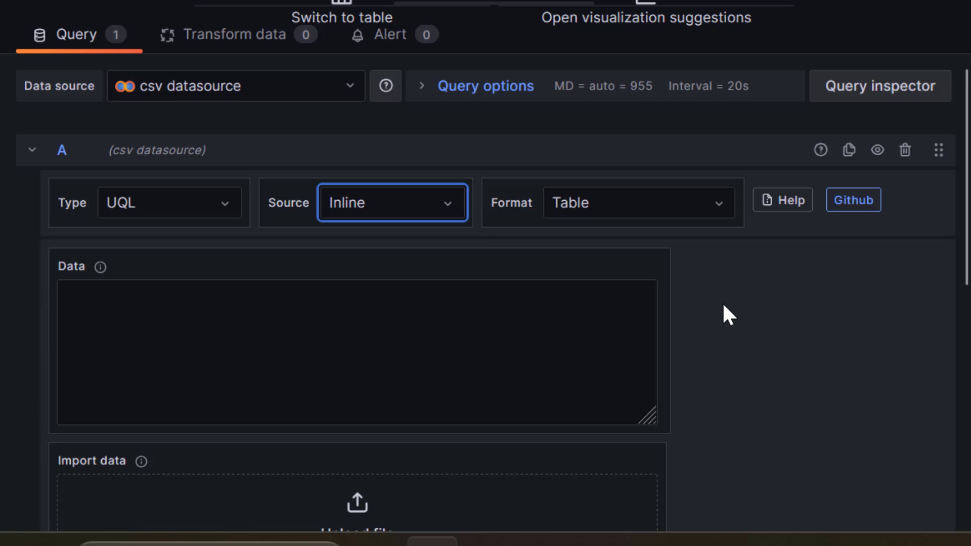
- Upload the Indian_cities.csv file from Downloads as the query's inline data
scroll(763, 329, "down", 3)
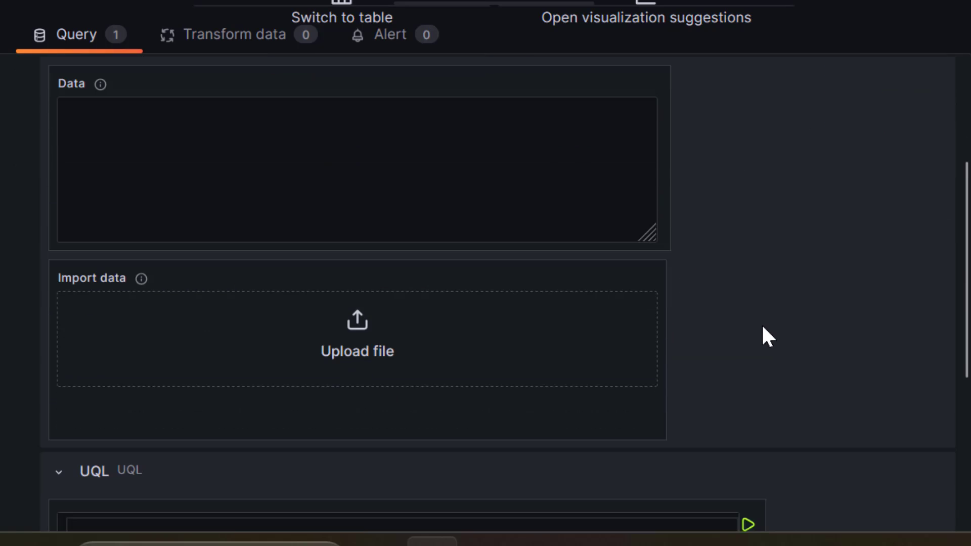
left_click(384, 351)
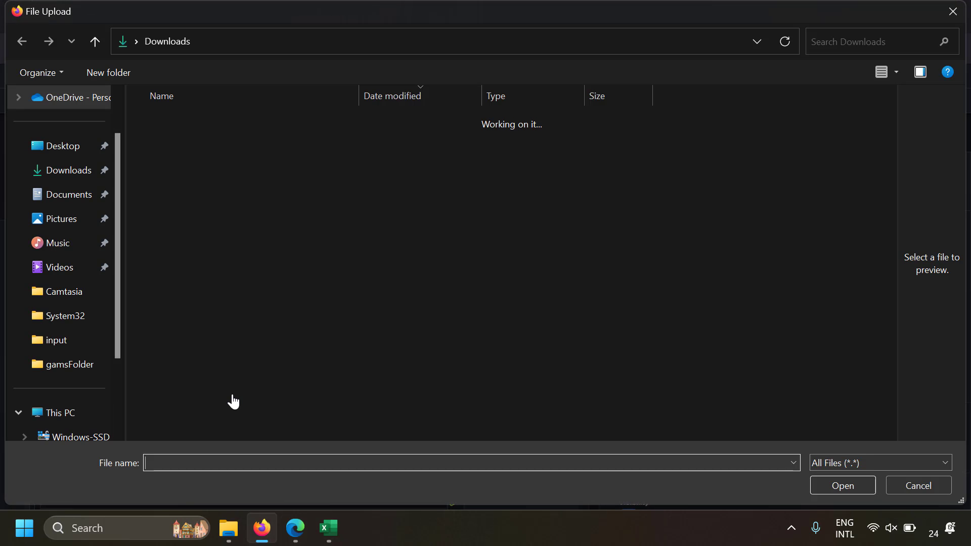
left_click(249, 141)
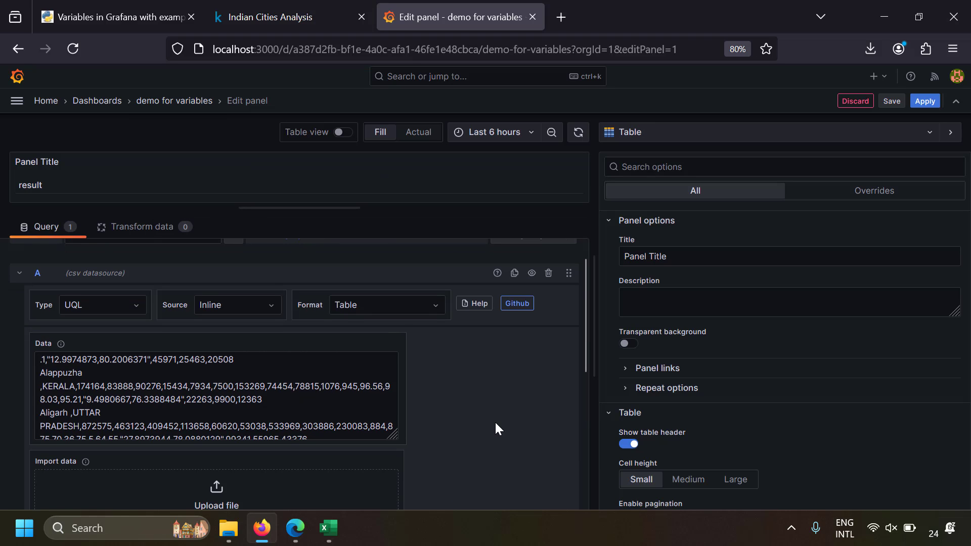
- Enter parse-csv as query A's UQL, run it, and enlarge the table preview
scroll(495, 421, "down", 3)
scroll(495, 427, "down", 5)
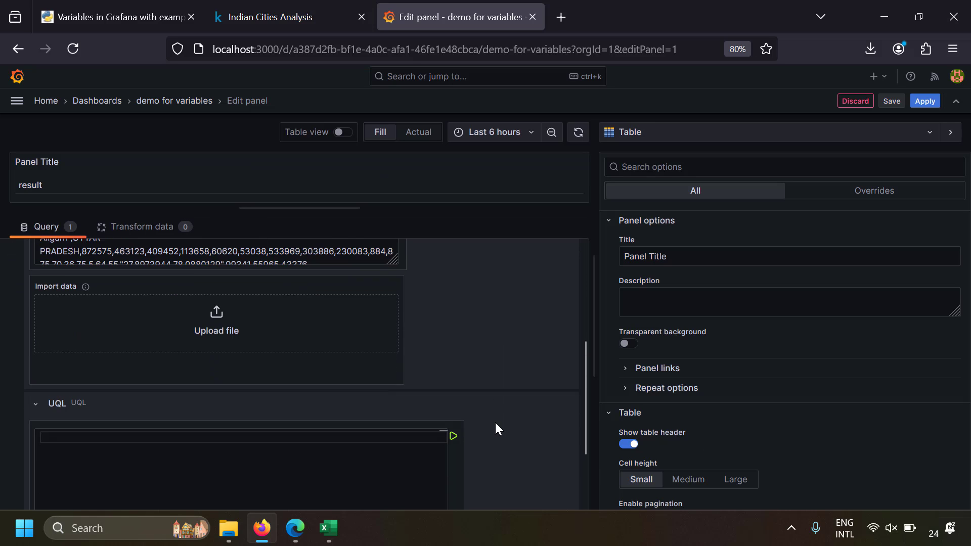
left_click(338, 426)
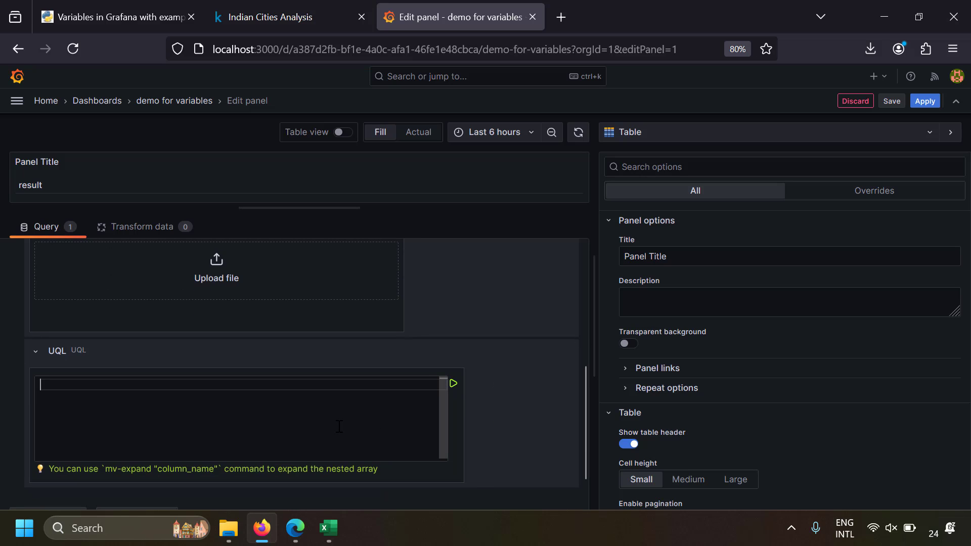
type("parse-csv")
key("ctrl+Return")
scroll(508, 344, "up", 5)
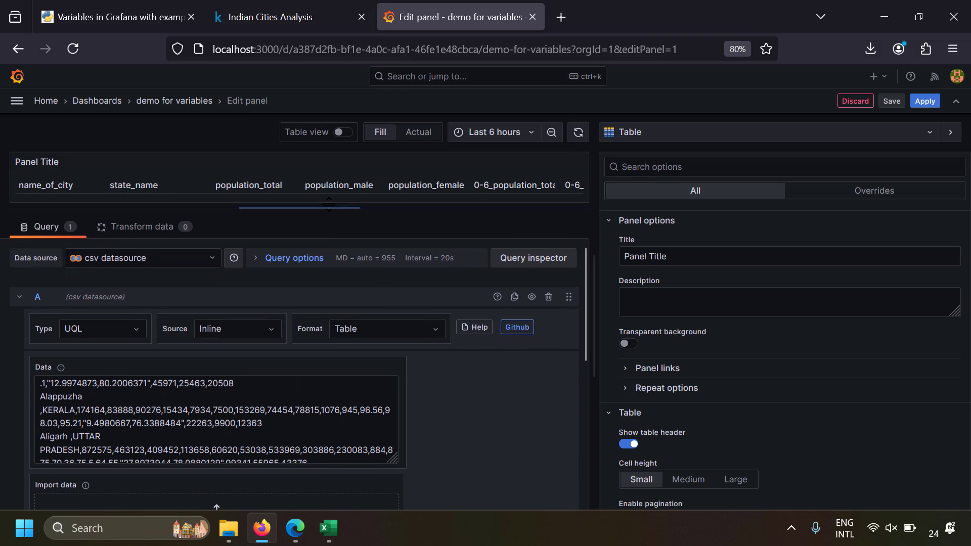
left_click_drag(329, 205, 328, 376)
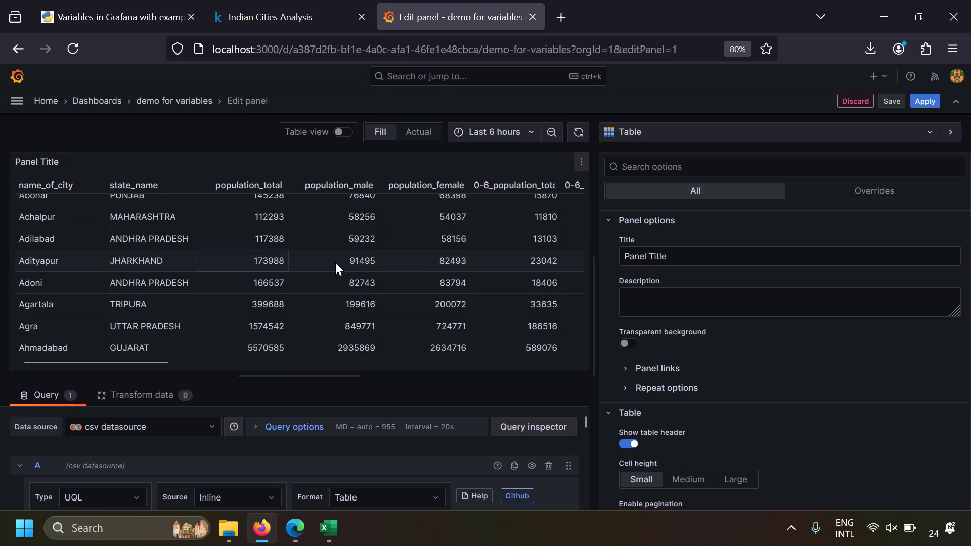
scroll(344, 263, "up", 1)
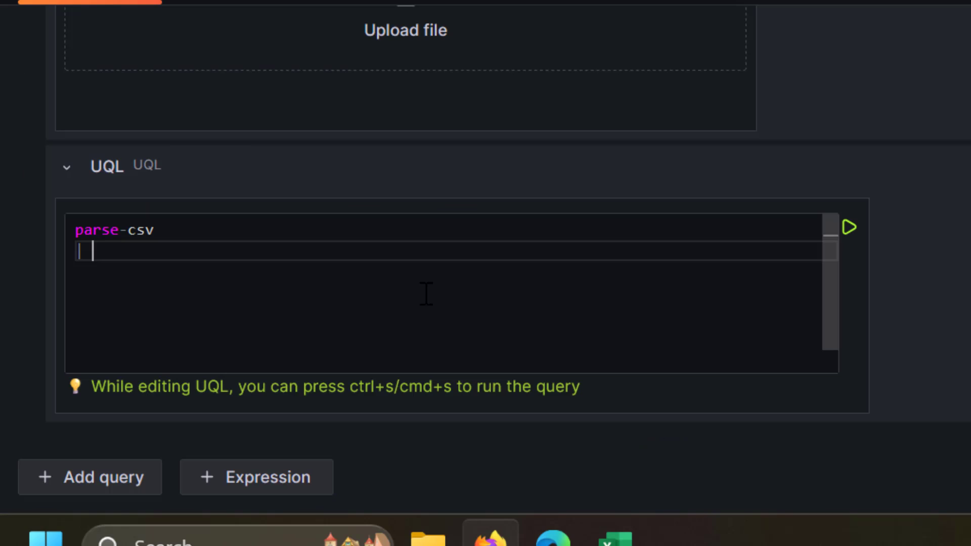
- Add a project line to query A's UQL that keeps only name_of_city and population_total
type("project popul")
key("Tab")
key("ctrl+Left")
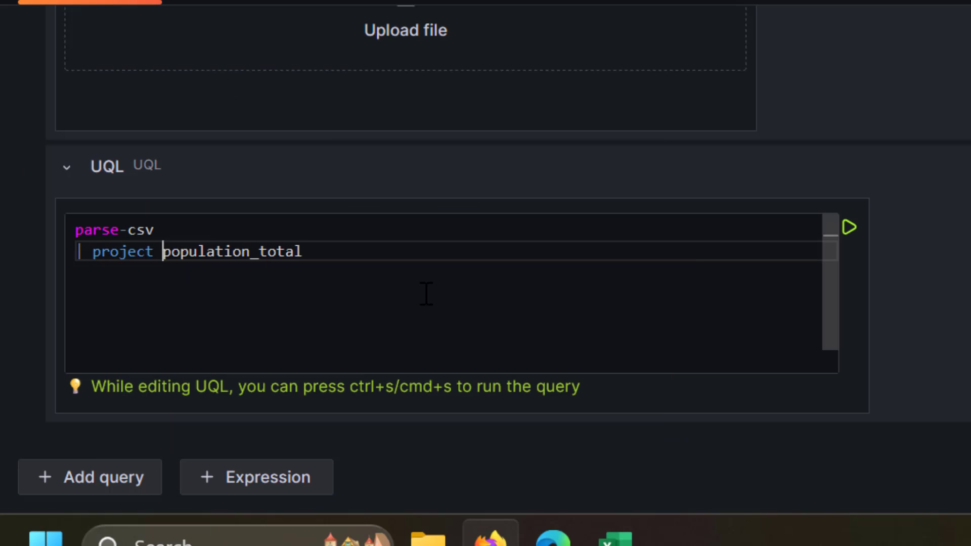
key("ctrl+shift+Right")
type("name")
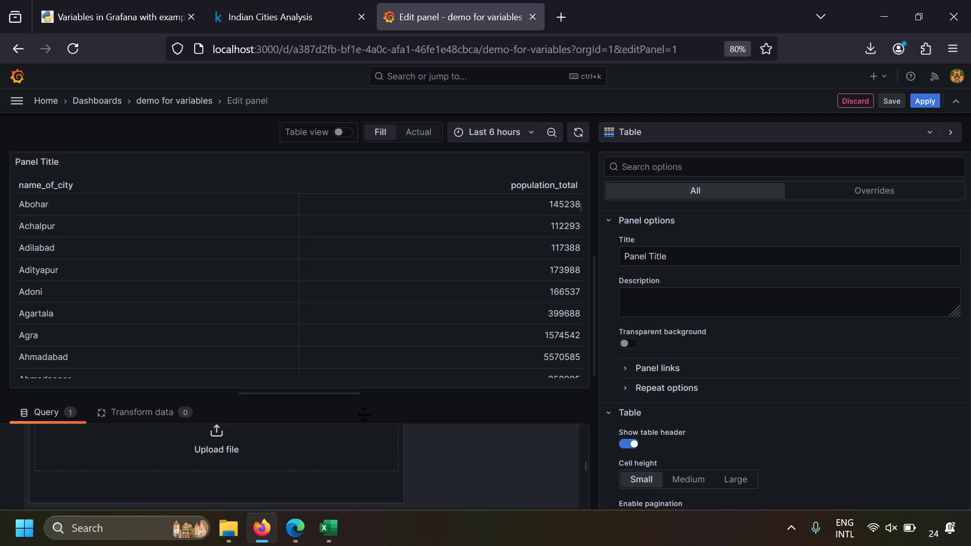
- Change the panel's visualization to Pie chart and have it show all values instead of a calculated one
left_click(652, 143)
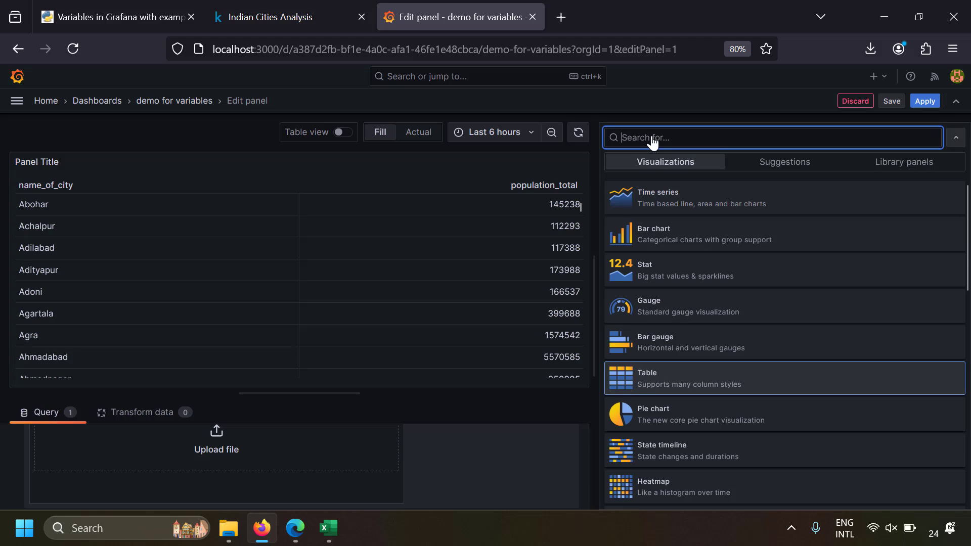
scroll(661, 228, "down", 3)
left_click(661, 268)
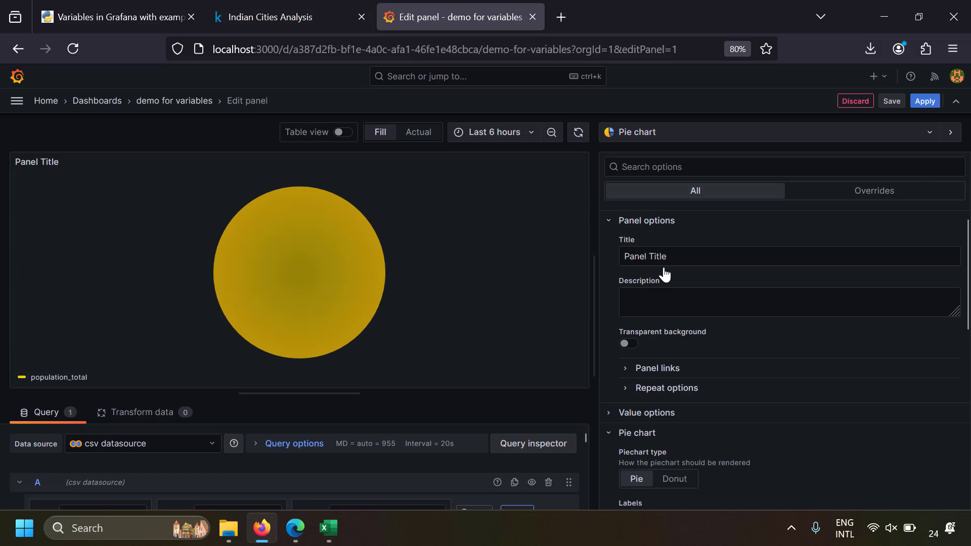
scroll(695, 360, "down", 2)
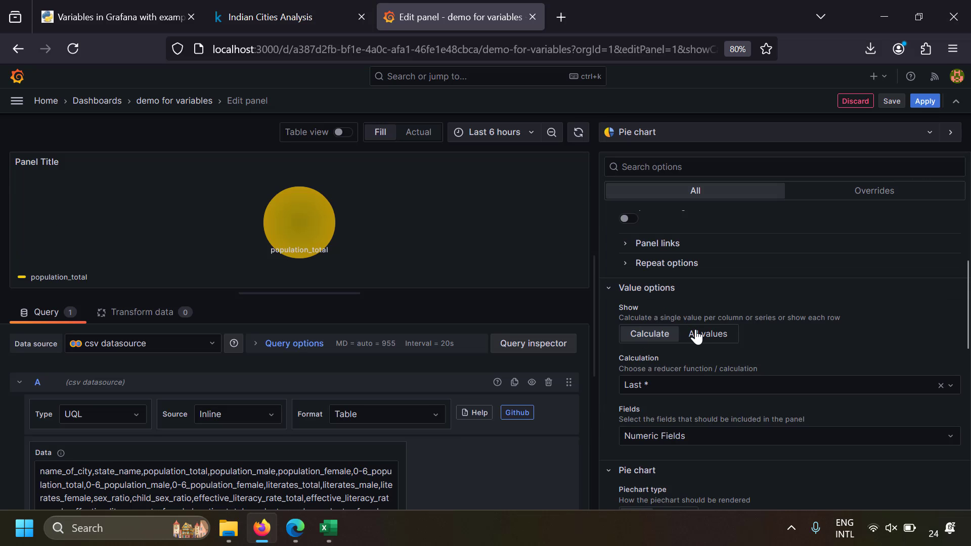
left_click(697, 336)
- Turn on the pie chart's legend and remove its Name labels before returning to the dashboard
scroll(689, 342, "down", 5)
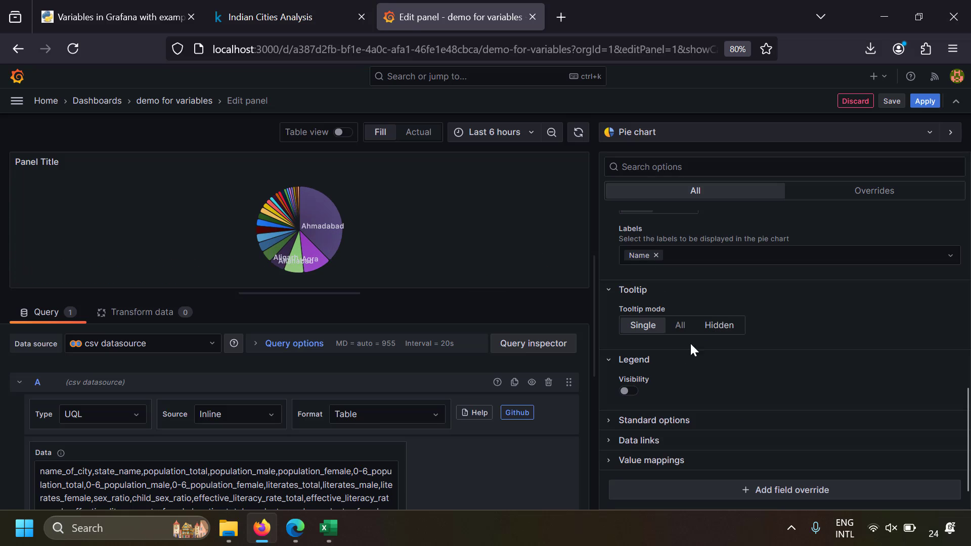
left_click(630, 392)
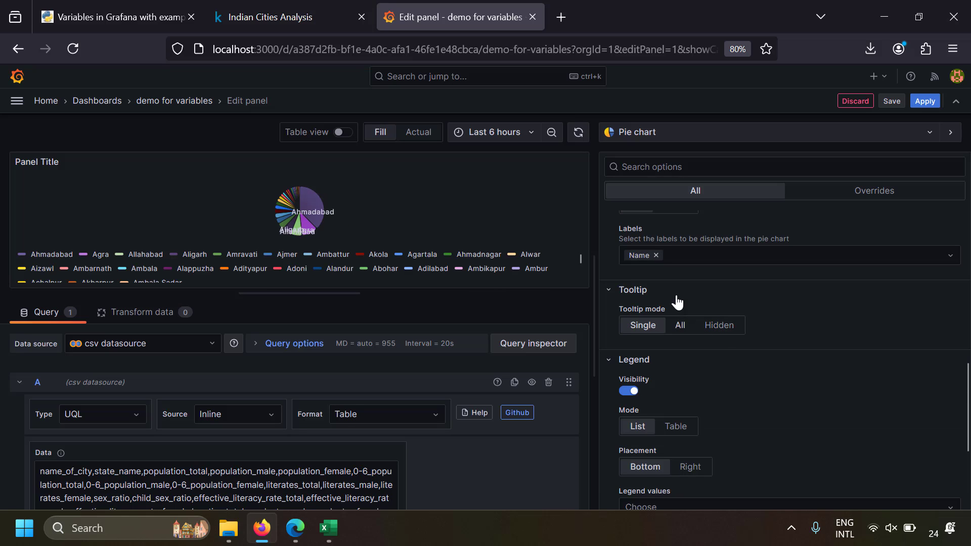
left_click(656, 256)
left_click_drag(500, 293, 502, 381)
key("Escape")
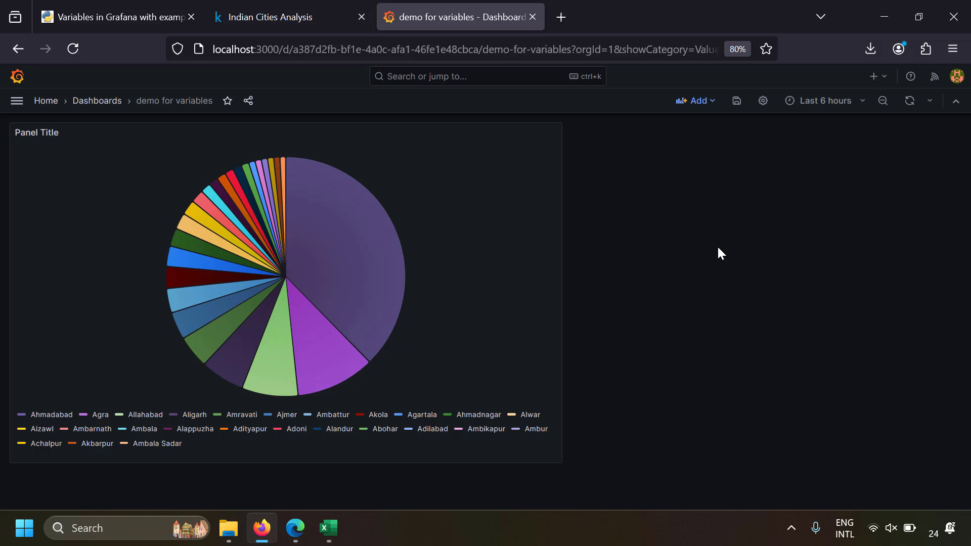
- Open the dashboard's variable settings and start a new variable
left_click(762, 101)
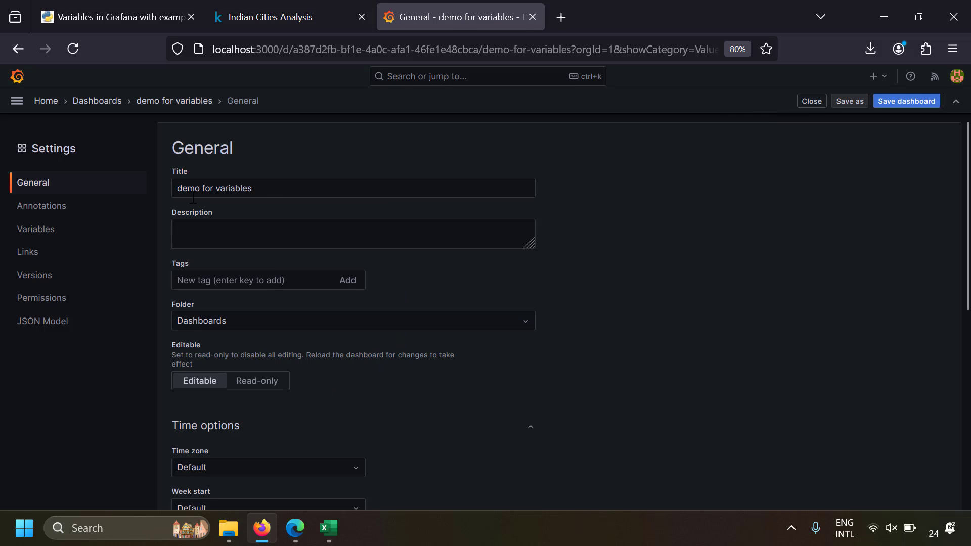
left_click(72, 231)
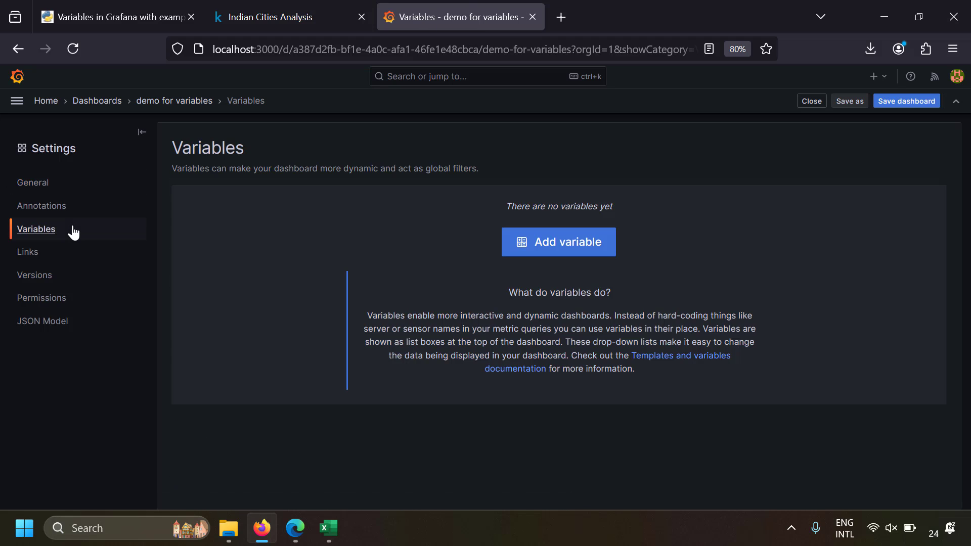
left_click(549, 255)
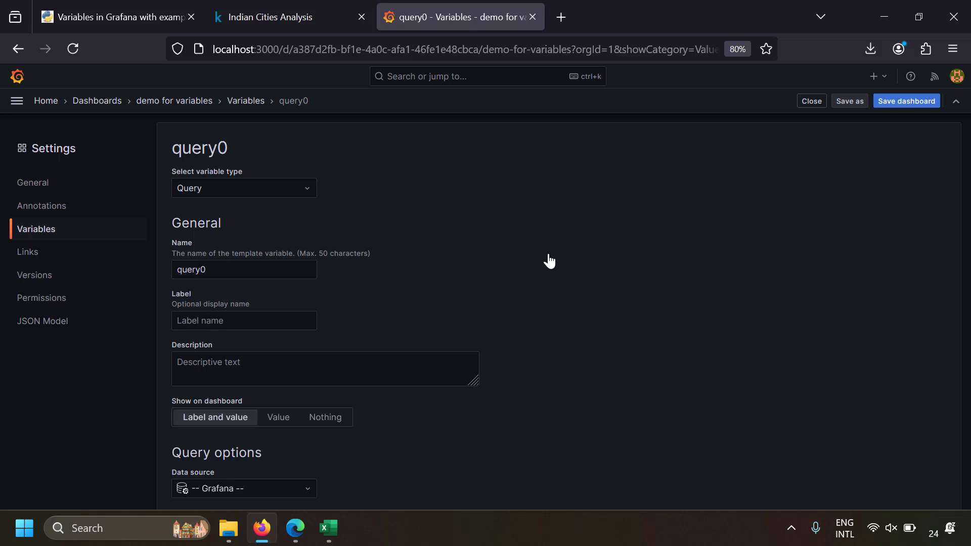
- Review the Query, Custom and Text box variable sections in the blog article on Grafana variables, and return to the variable settings
key("ctrl+Tab")
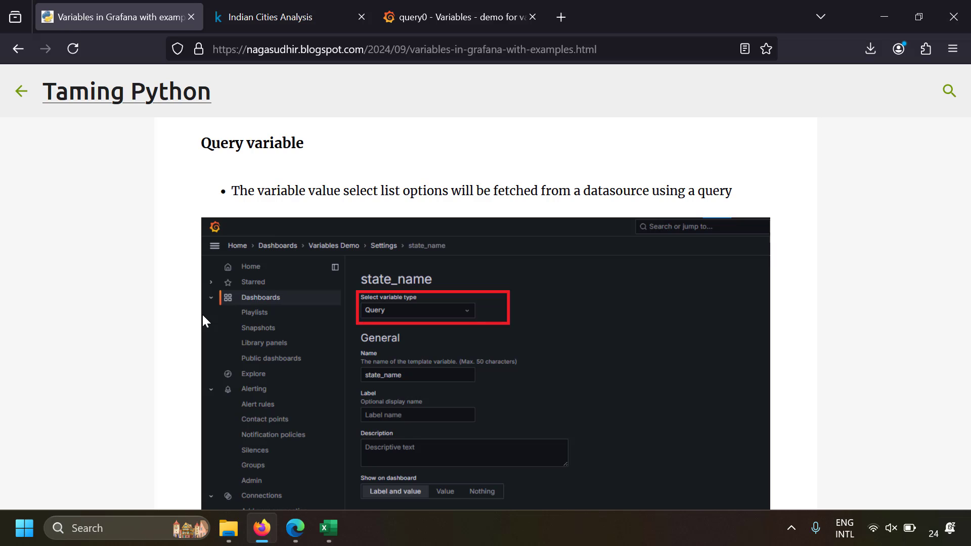
scroll(201, 314, "down", 15)
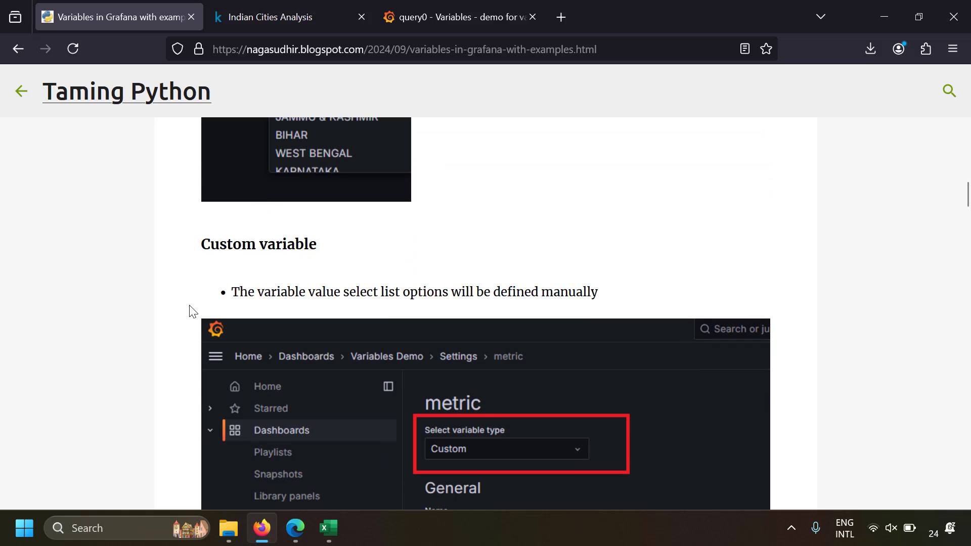
scroll(182, 325, "down", 1)
scroll(183, 325, "down", 3)
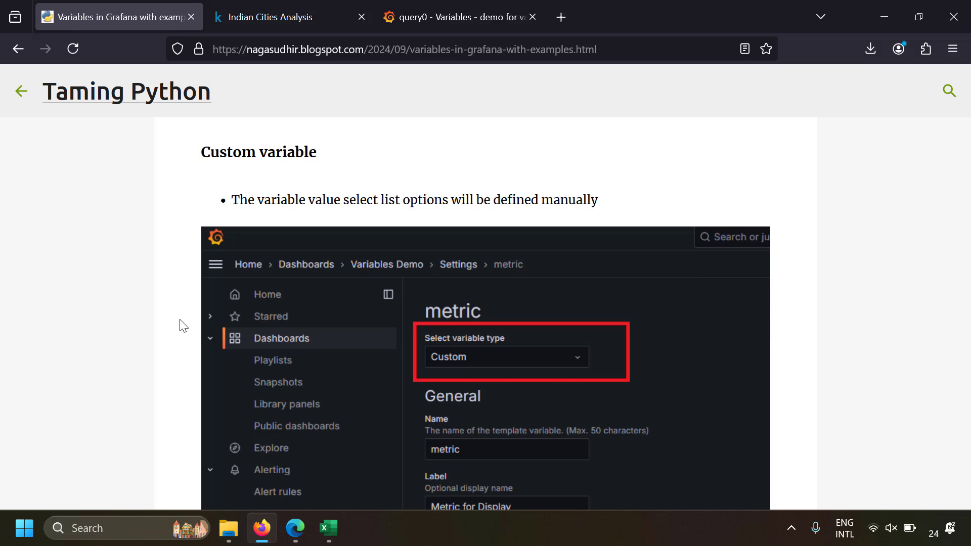
scroll(183, 325, "down", 10)
scroll(183, 325, "down", 2)
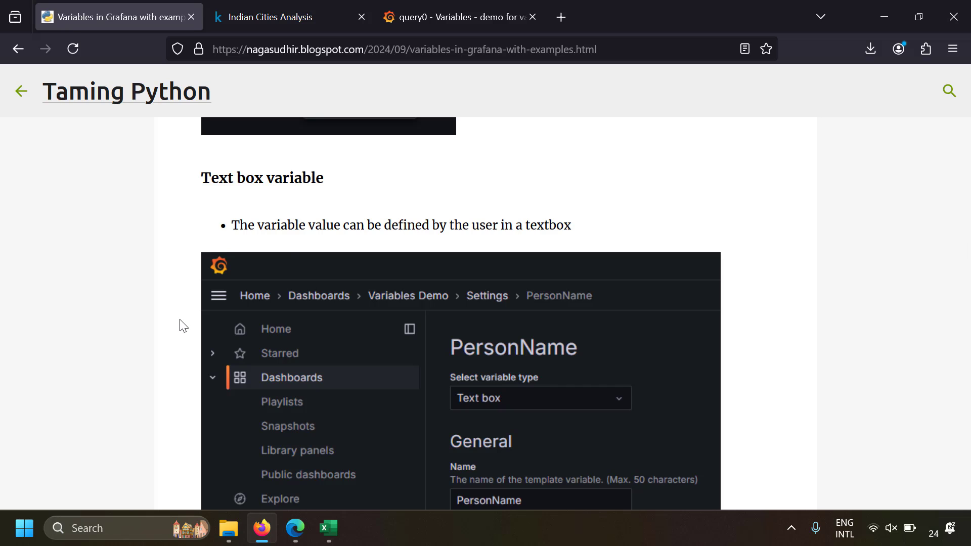
key("ctrl+shift+Tab")
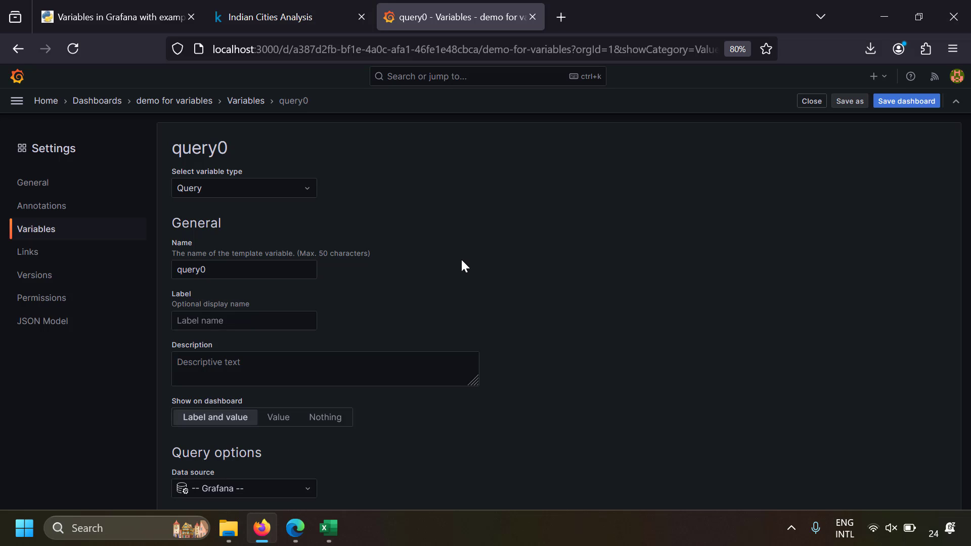
- Start a fresh dashboard variable from the variables list and choose Query as its type
left_click(37, 232)
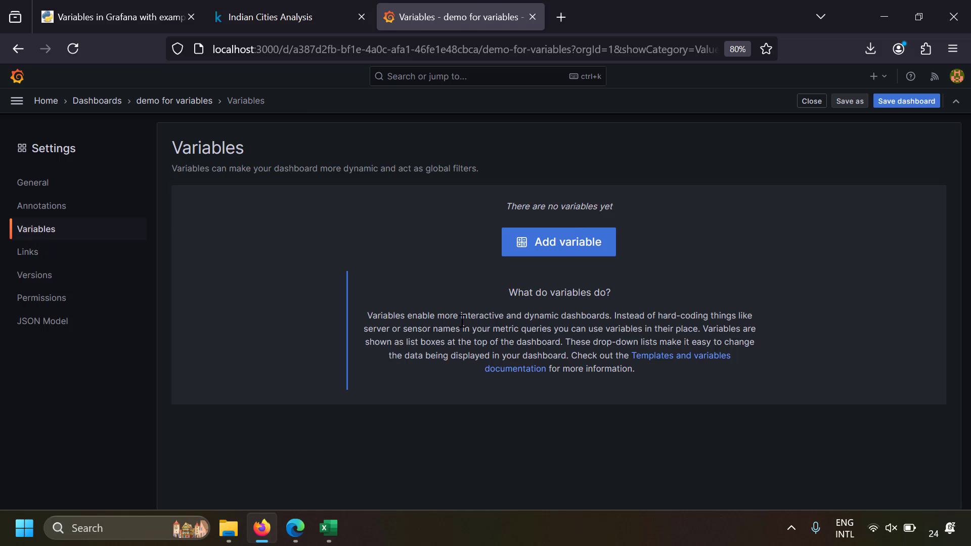
left_click(569, 242)
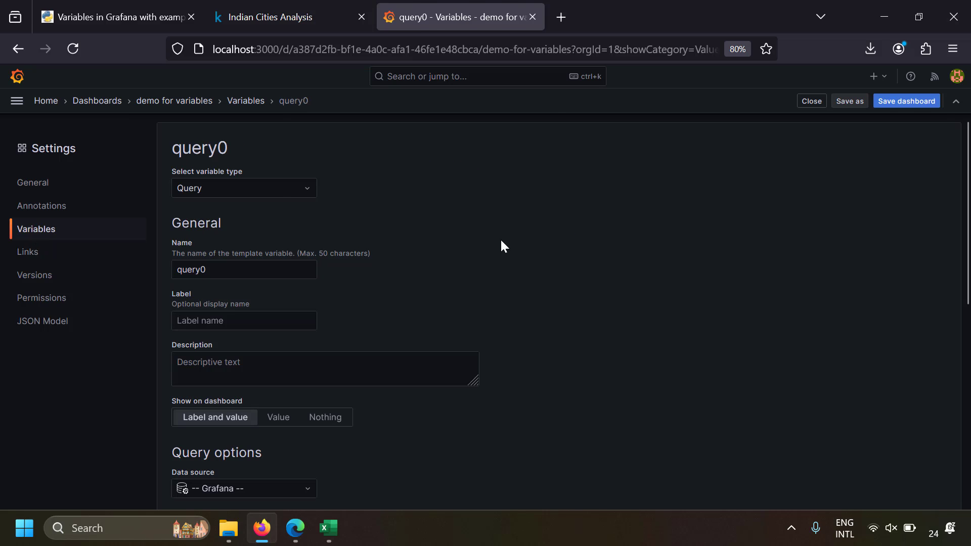
left_click(266, 193)
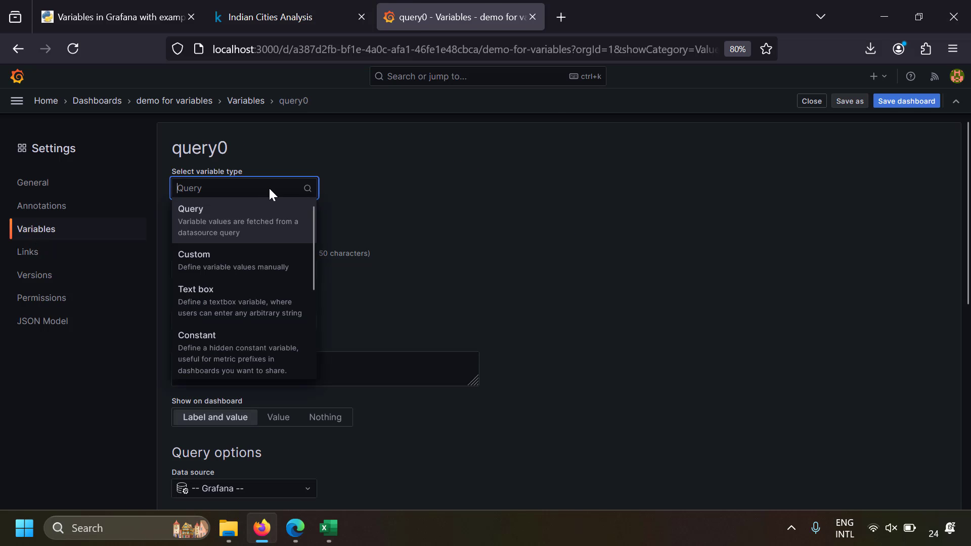
left_click(223, 230)
- Set the variable's data source to csv datasource and its query type to Infinity
scroll(383, 231, "down", 2)
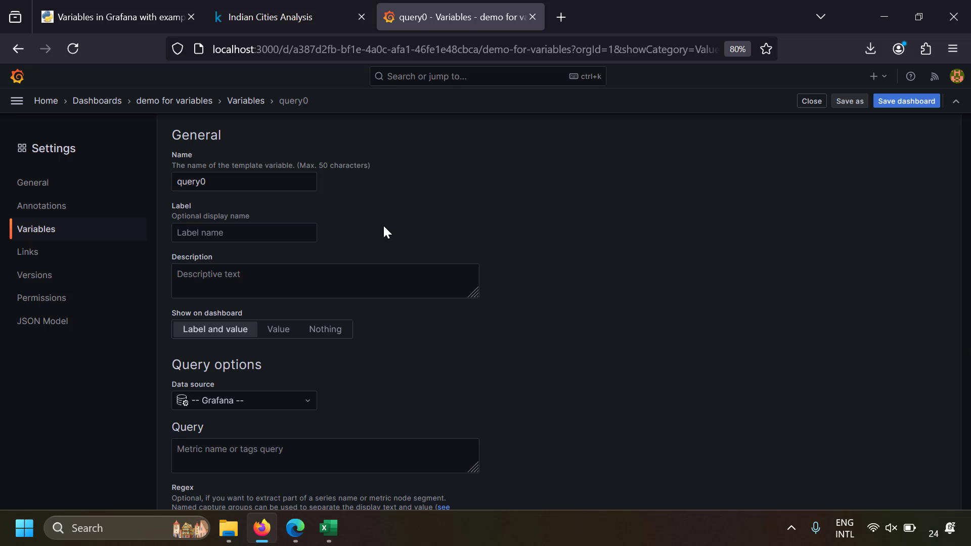
scroll(395, 338, "down", 1)
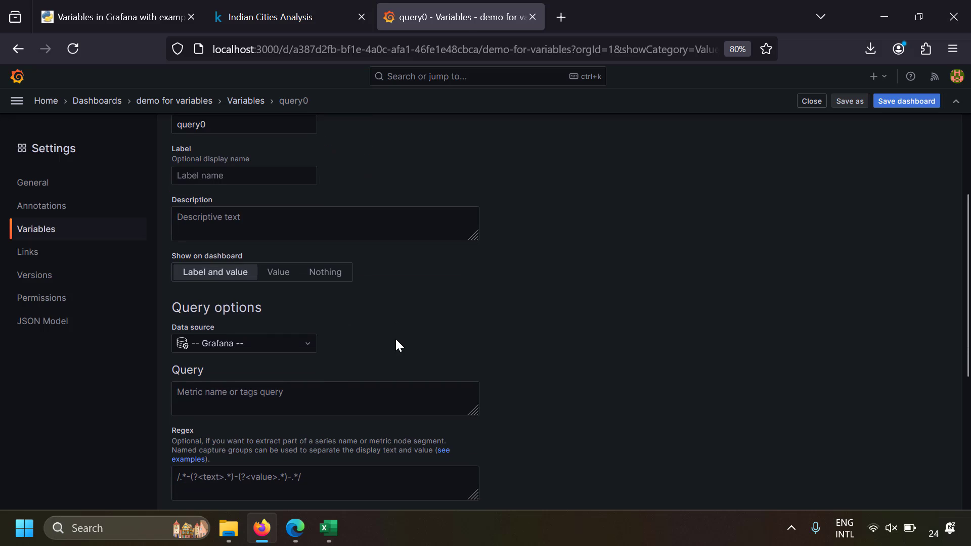
left_click(301, 346)
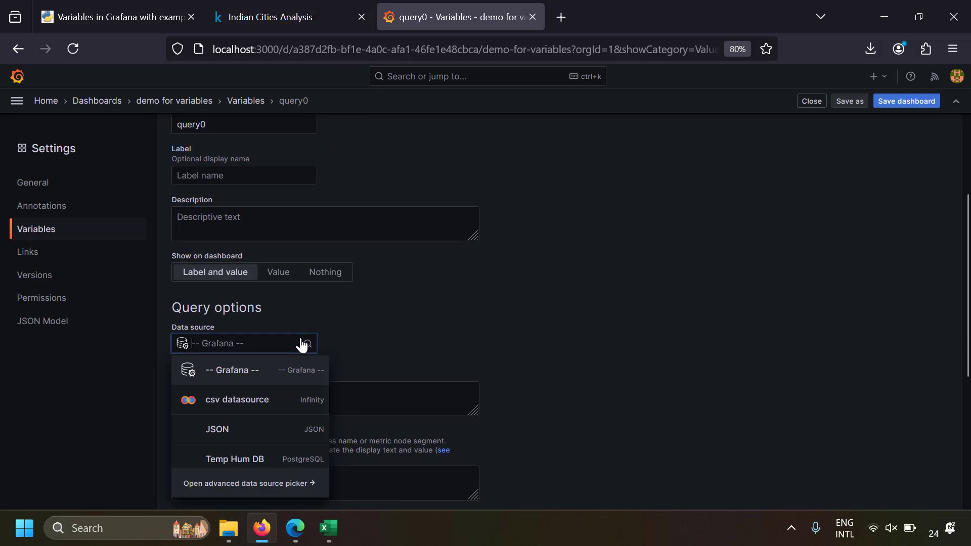
left_click(237, 404)
scroll(561, 305, "down", 2)
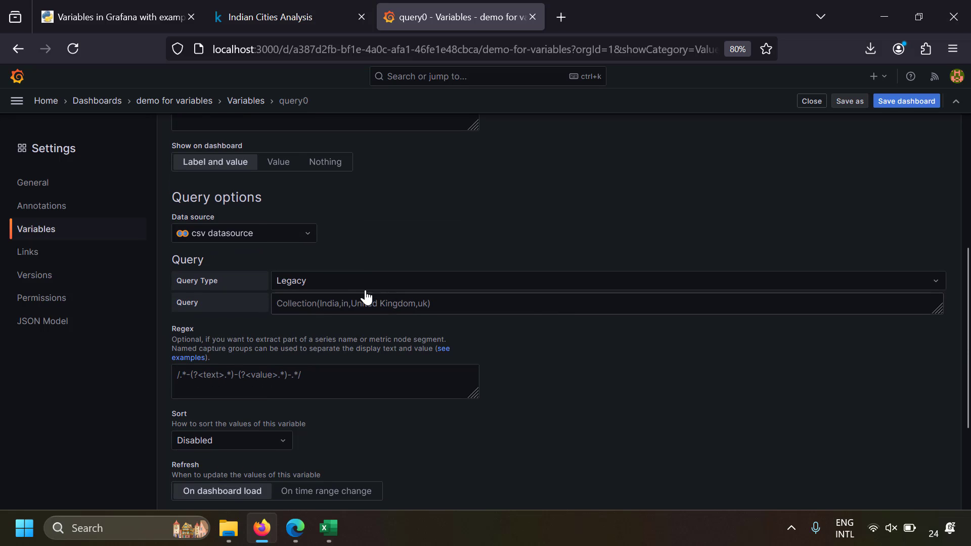
left_click(358, 286)
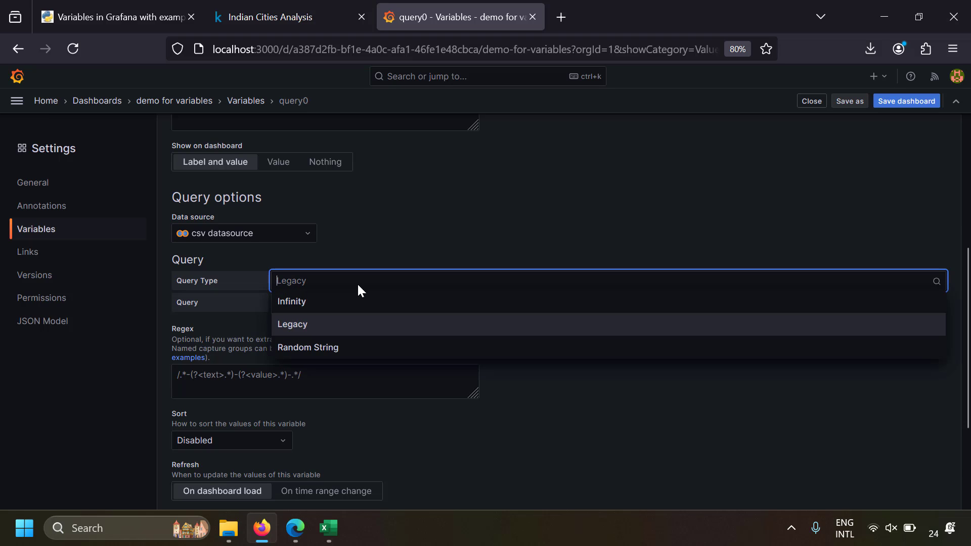
left_click(308, 304)
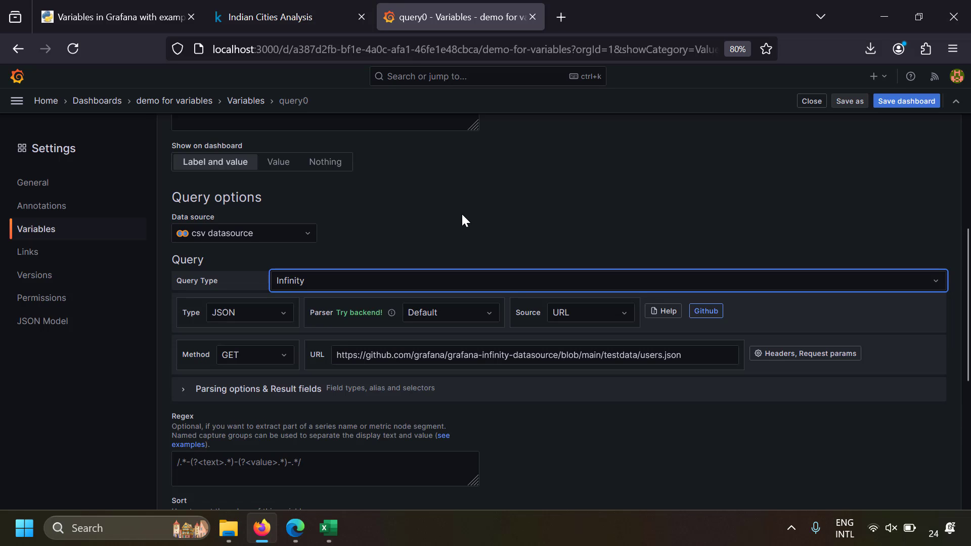
- Set the variable query's format type to UQL and its source to Inline
left_click(263, 312)
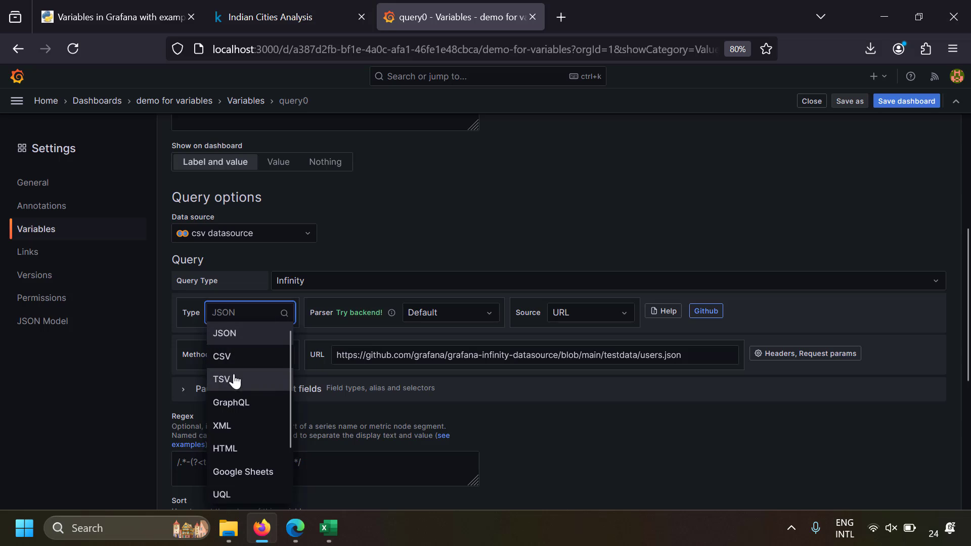
left_click(226, 495)
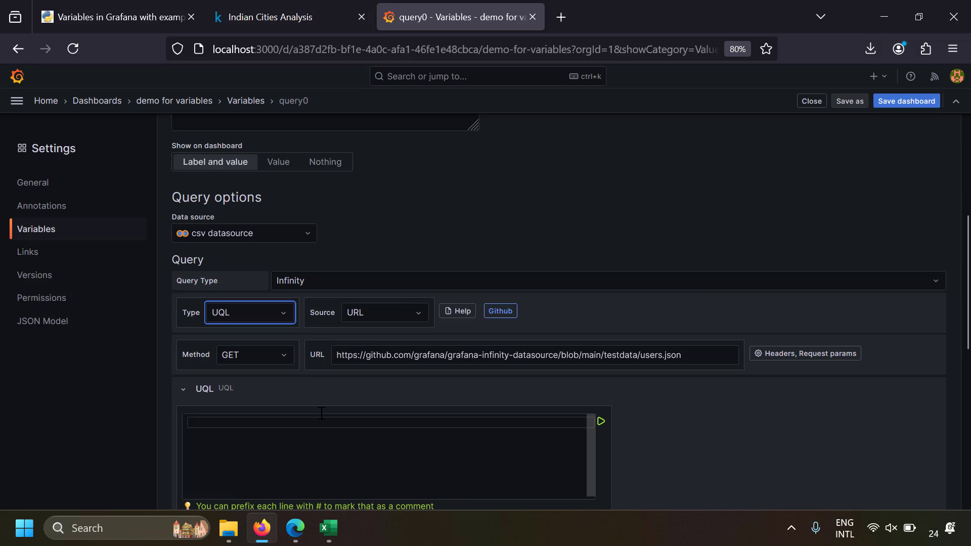
left_click(393, 321)
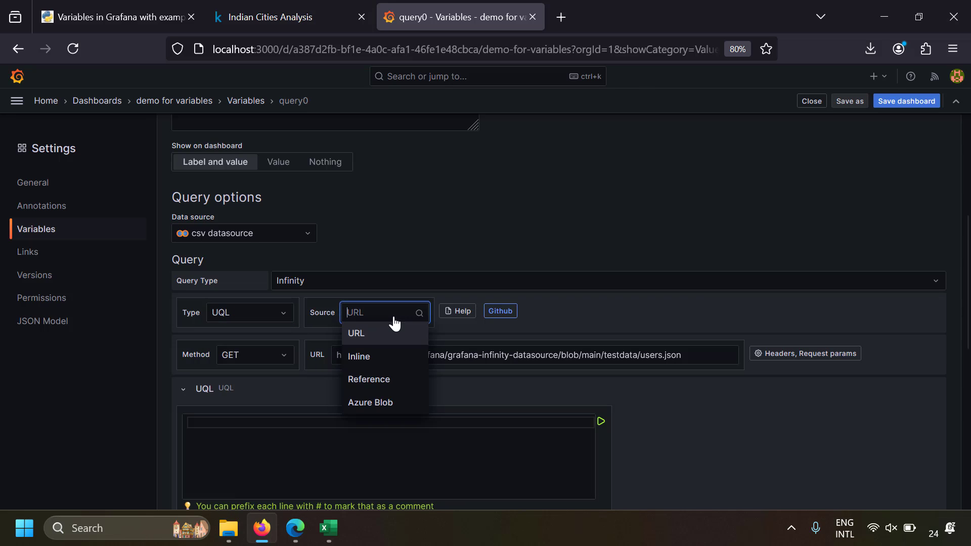
left_click(384, 355)
- Upload the Indian_cities.csv file as the variable query's inline data and return to the variable's general settings
left_click(744, 396)
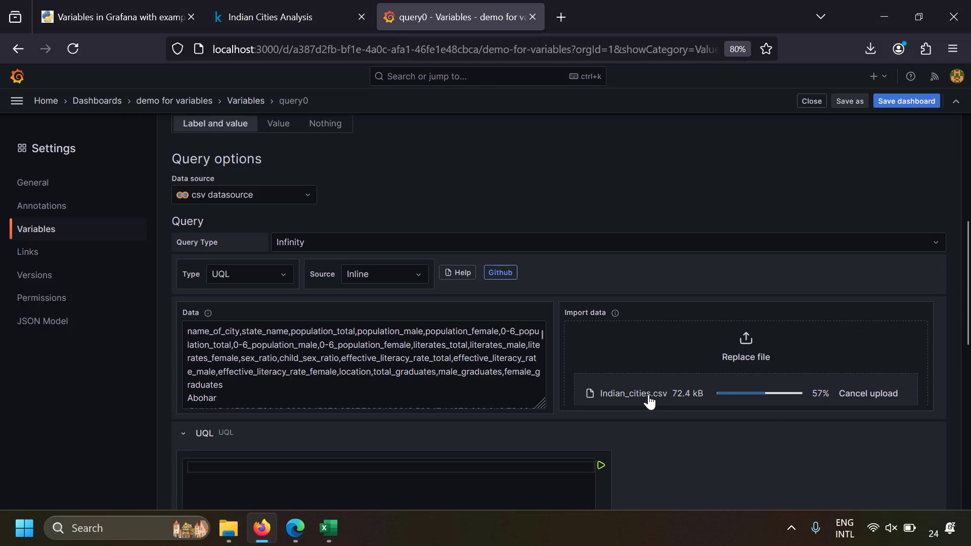
scroll(648, 402, "up", 2)
scroll(649, 402, "up", 4)
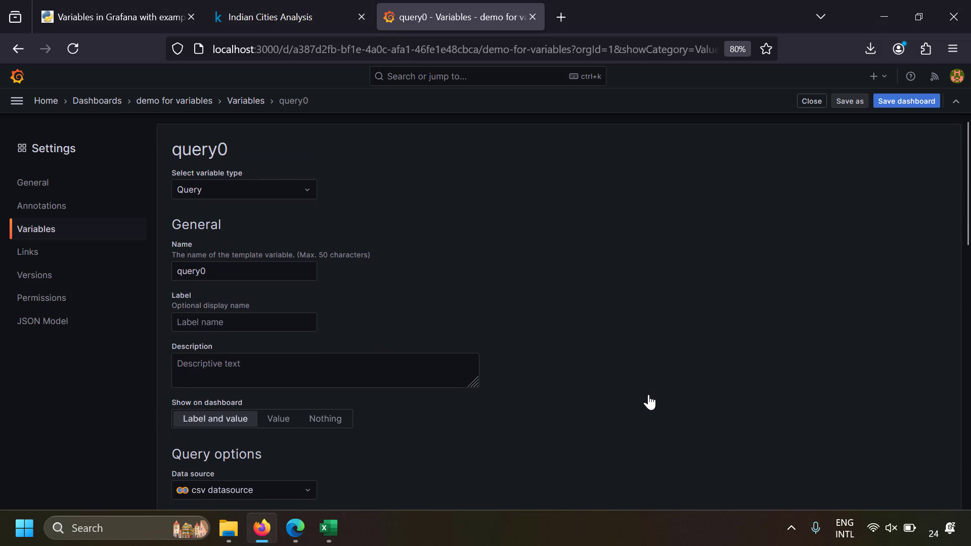
- Rename the query variable as state_name
left_click(223, 266)
left_click_drag(223, 268, 166, 271)
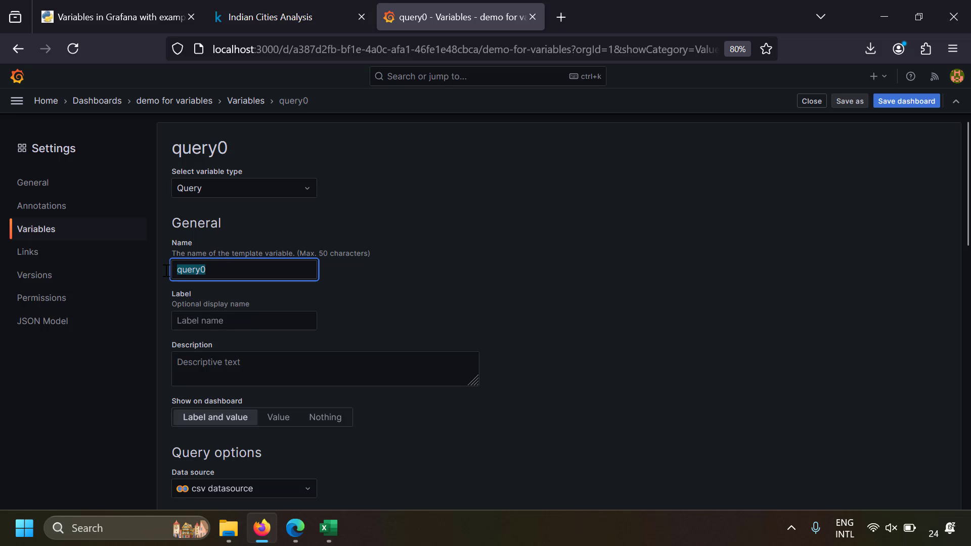
type("state_name")
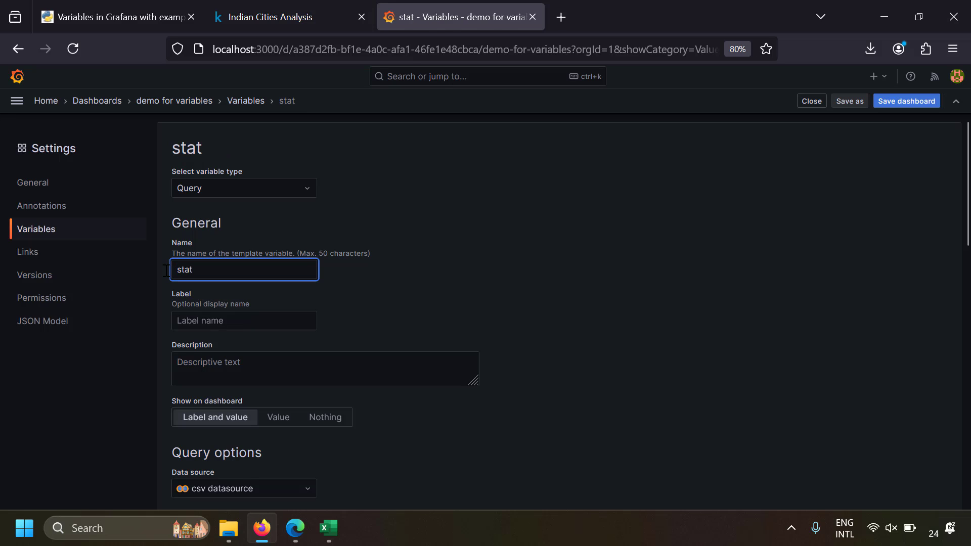
left_click(456, 279)
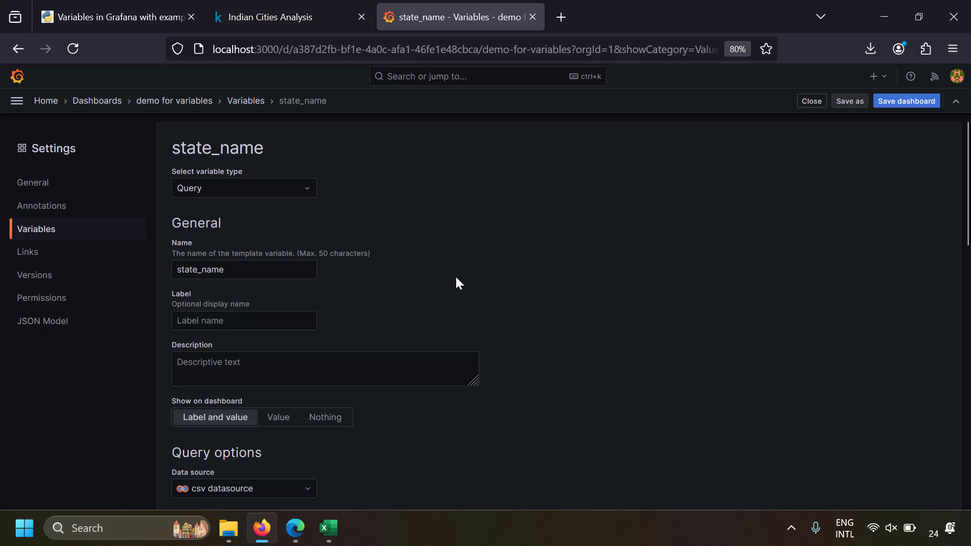
left_click(295, 321)
- Write the variable's UQL query as parse-csv followed by | project "state_name"
scroll(471, 296, "down", 8)
left_click(470, 296)
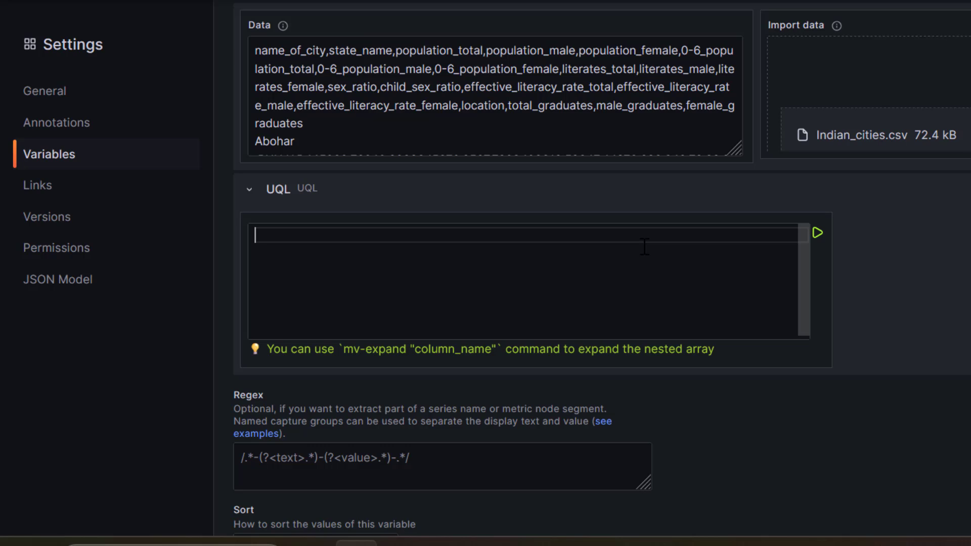
type("pars")
key("Return")
key("Return")
type("| ")
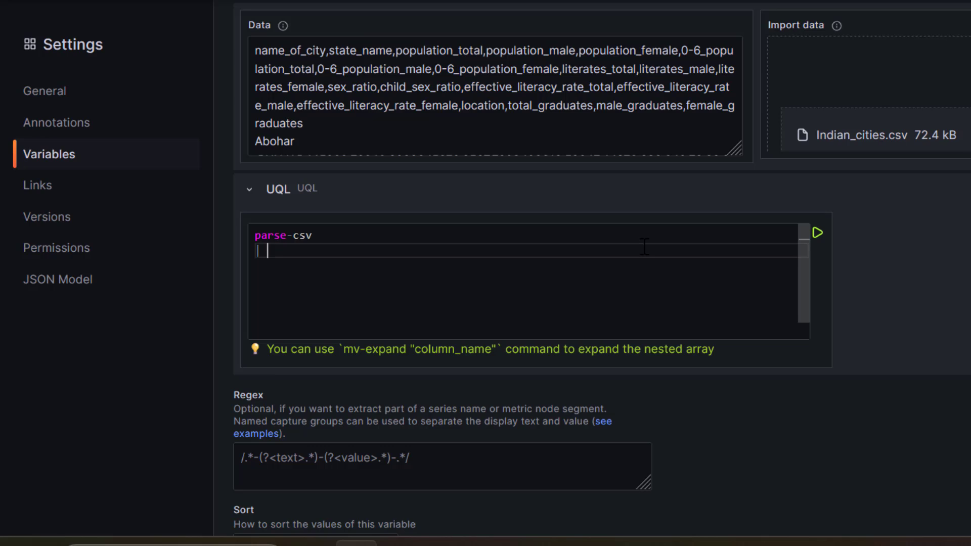
type("pro")
key("Return")
type("\"state_name\"")
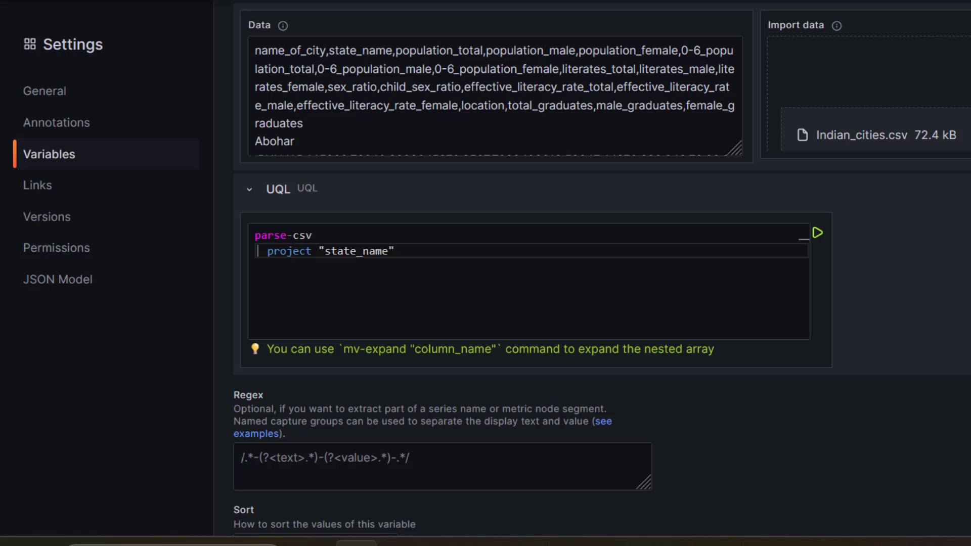
- Review the state_name variable's settings, its UQL query and the preview of its values
scroll(602, 273, "up", 10)
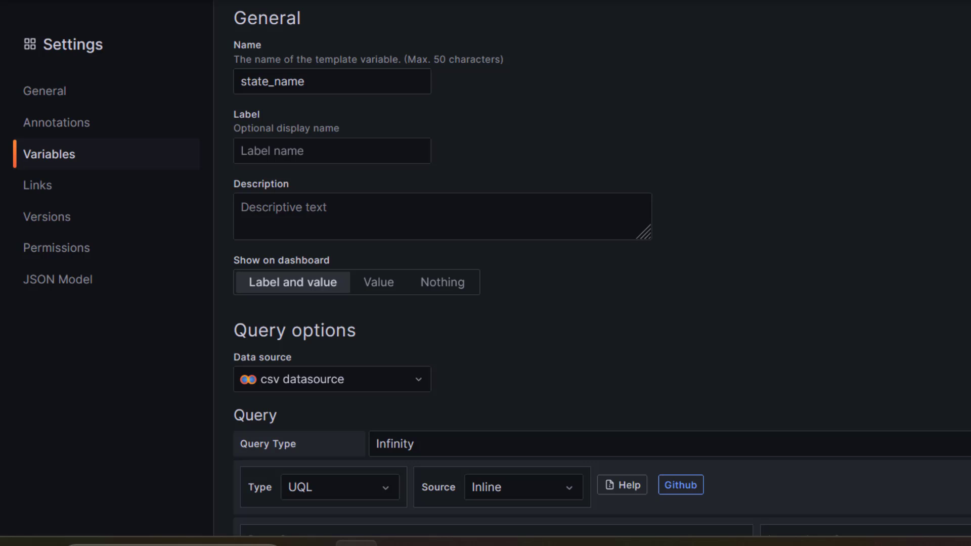
scroll(602, 273, "down", 2)
scroll(602, 273, "down", 4)
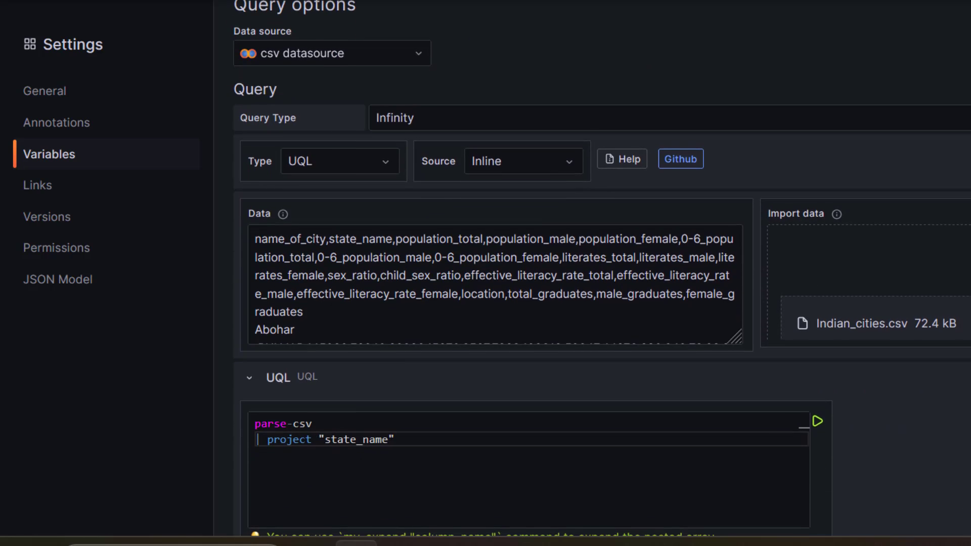
scroll(602, 273, "down", 5)
scroll(602, 273, "down", 5)
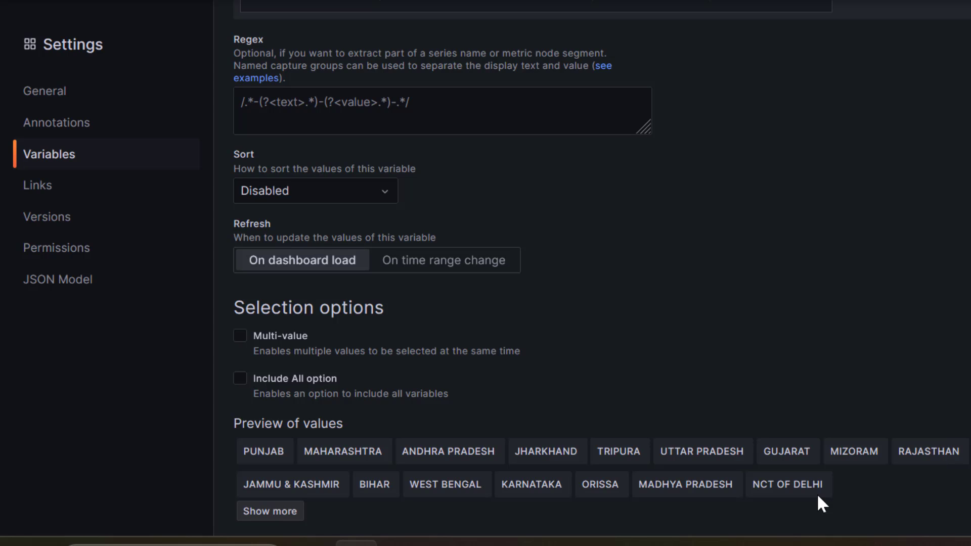
scroll(845, 142, "up", 5)
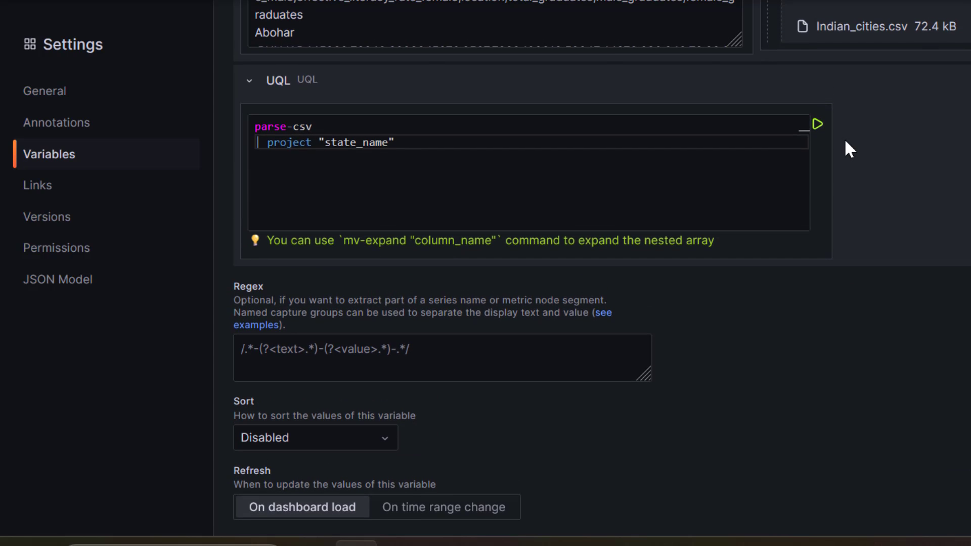
scroll(845, 142, "down", 6)
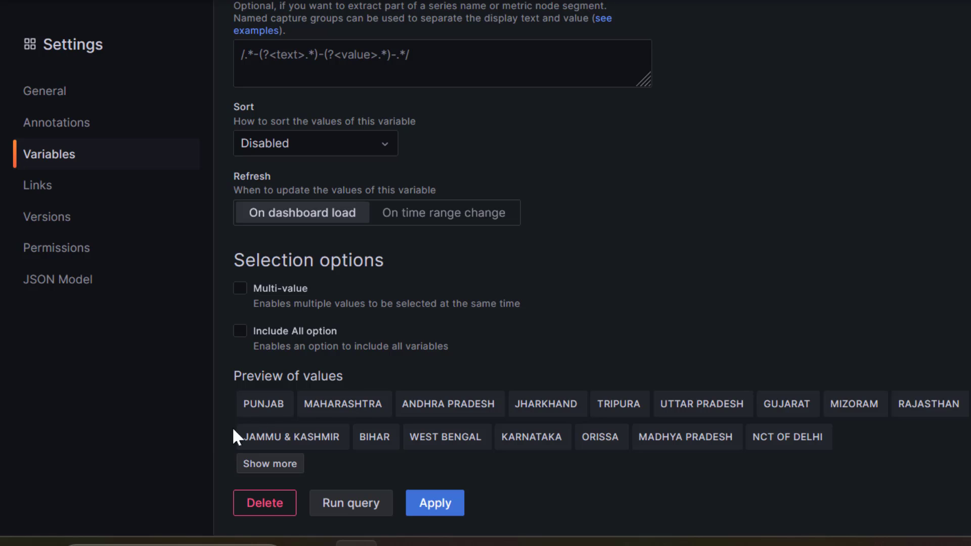
scroll(771, 222, "up", 4)
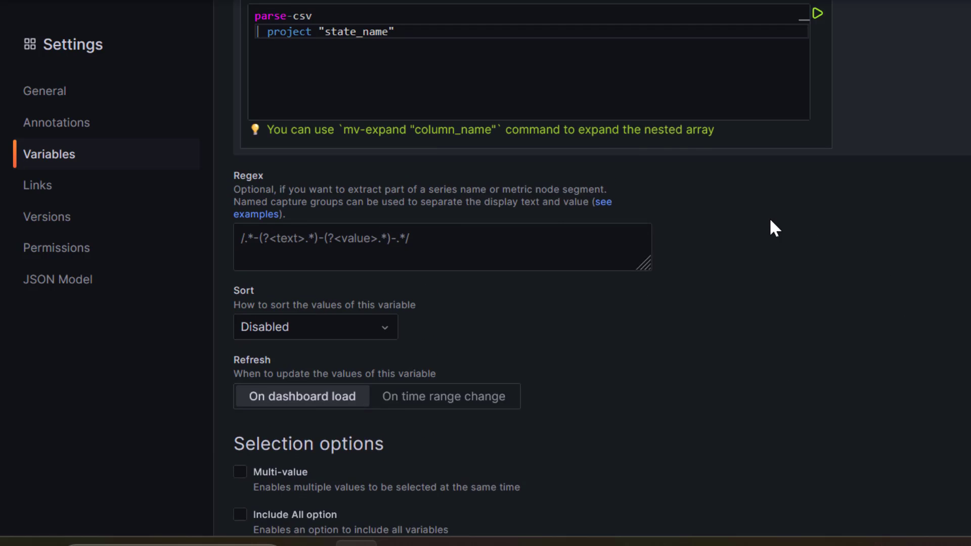
scroll(771, 222, "down", 5)
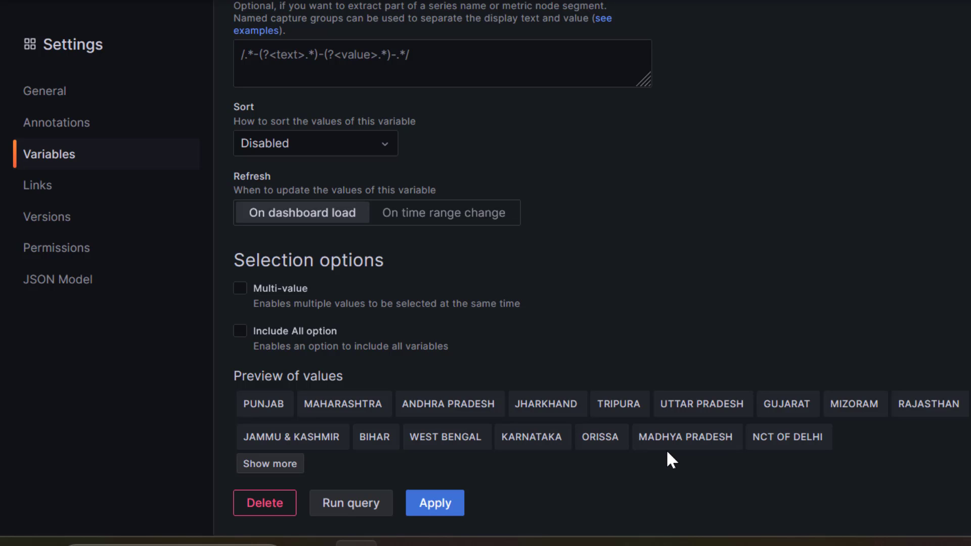
scroll(880, 216, "up", 10)
scroll(880, 216, "down", 10)
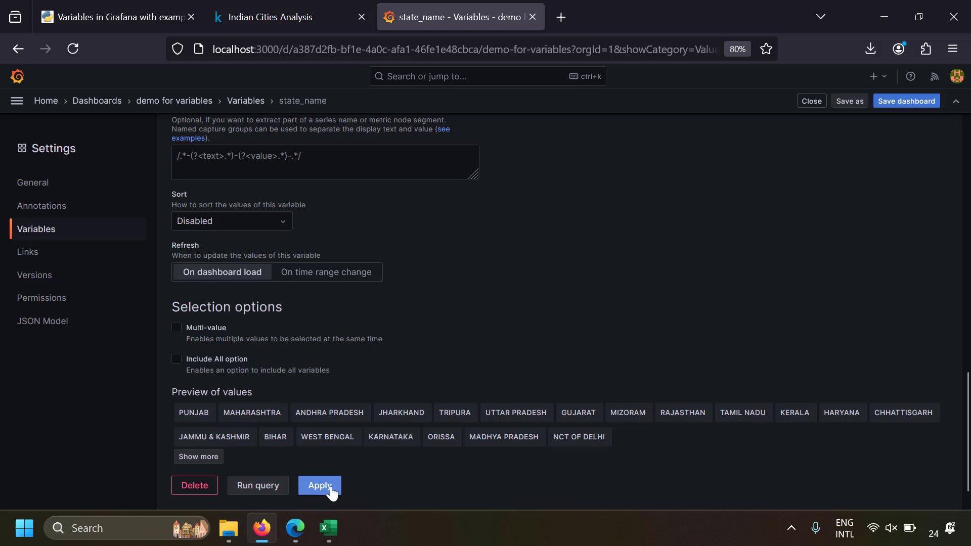
- Apply the state_name variable and save the dashboard
left_click(332, 491)
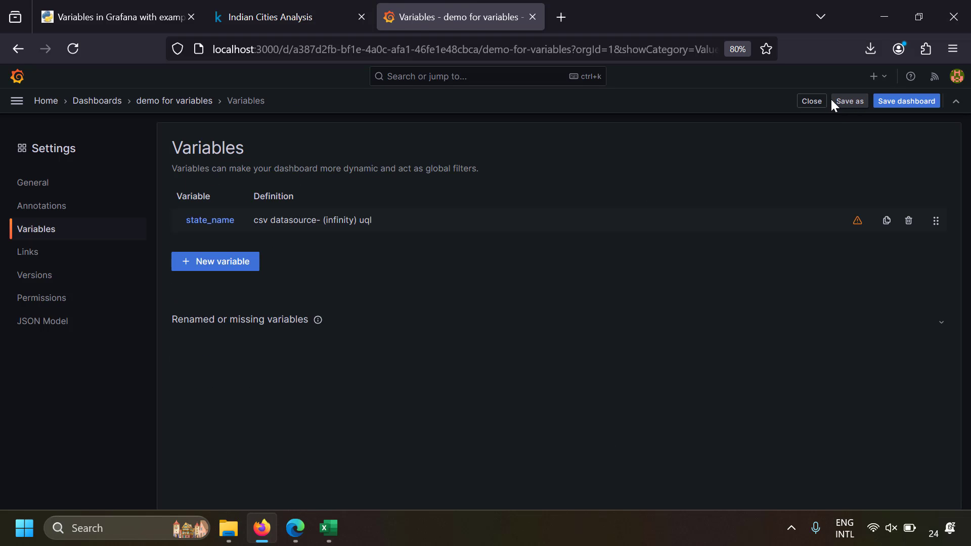
left_click(908, 101)
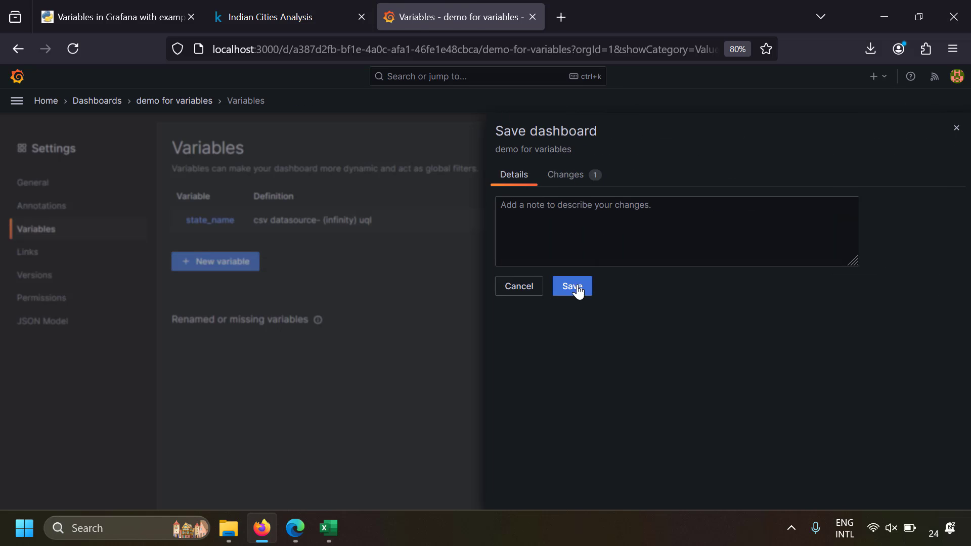
left_click(566, 297)
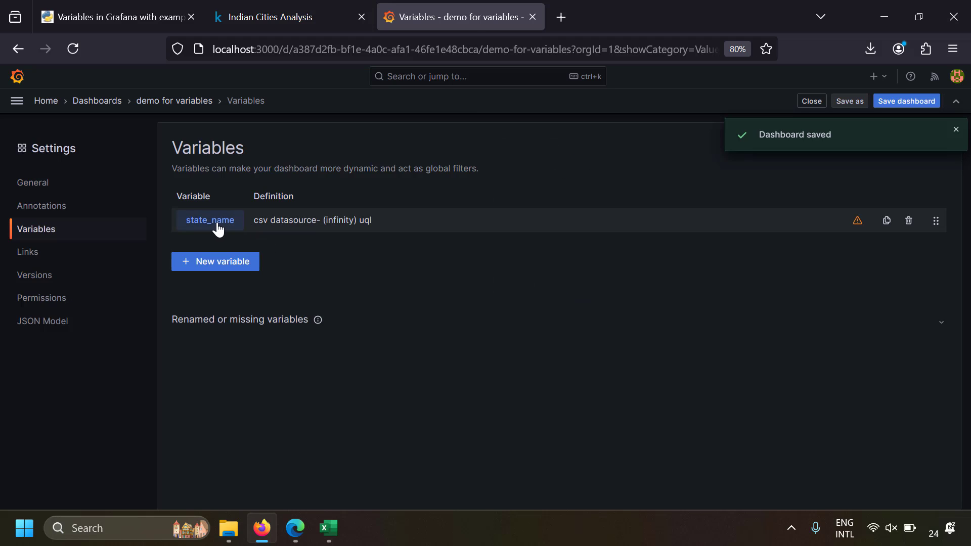
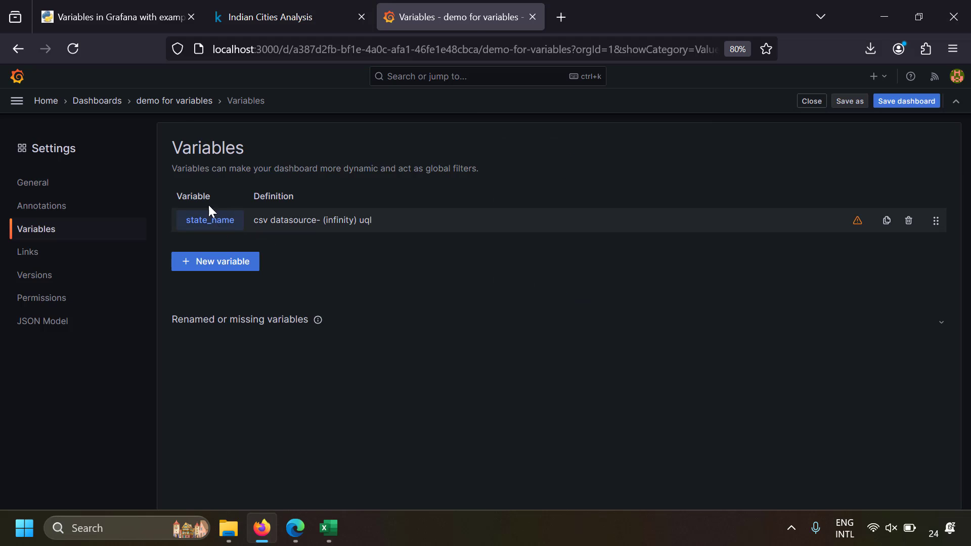
- Return to the demo for variables dashboard, browse the state_name values and select GUJARAT
left_click(183, 101)
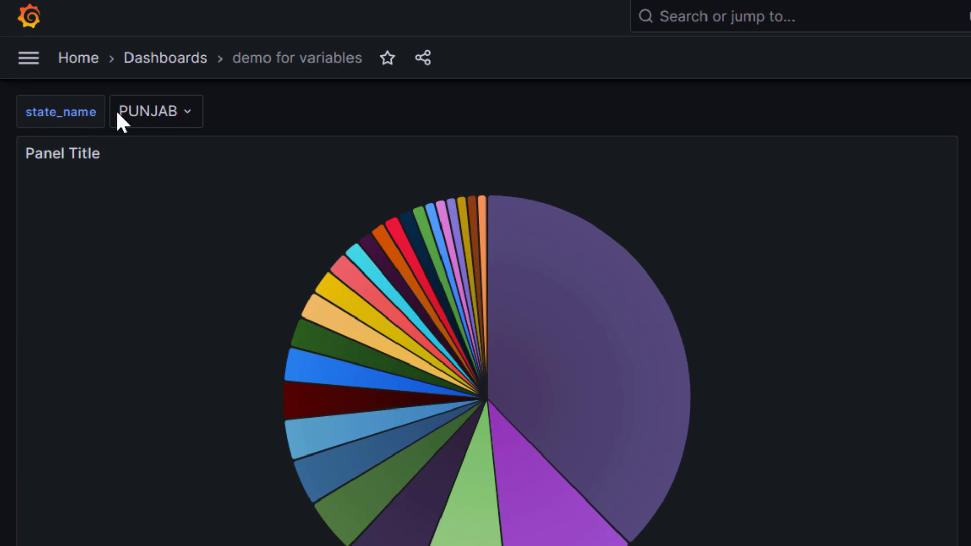
left_click(151, 121)
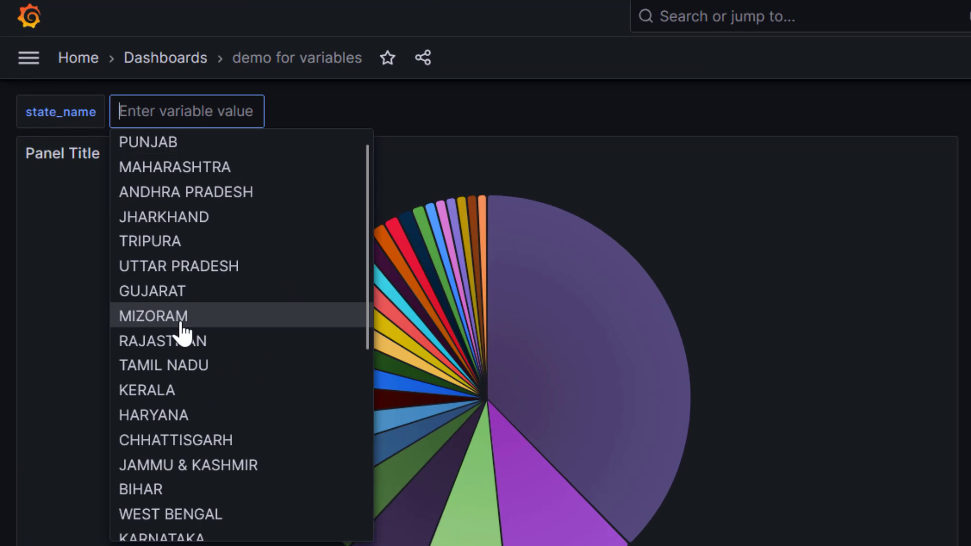
scroll(182, 333, "down", 6)
scroll(182, 333, "up", 6)
scroll(182, 333, "down", 6)
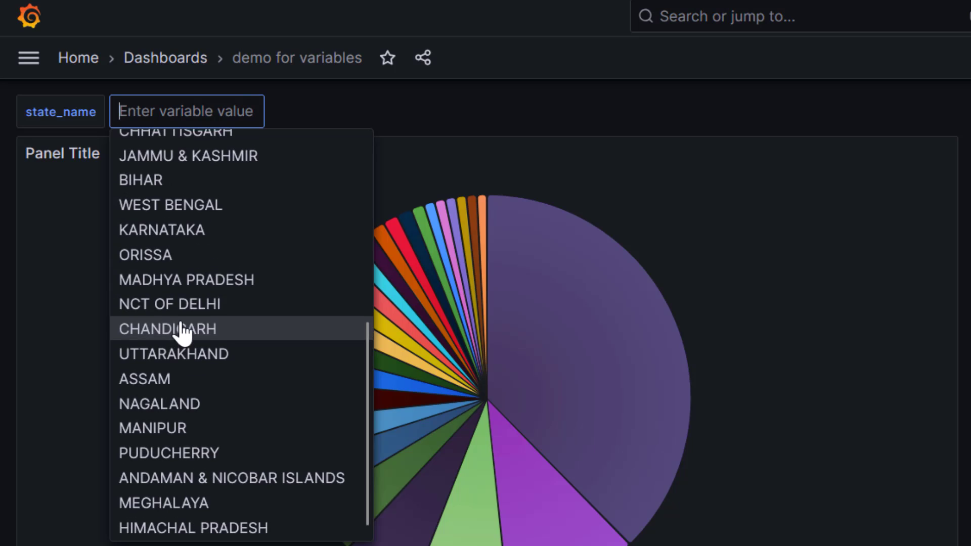
left_click(486, 103)
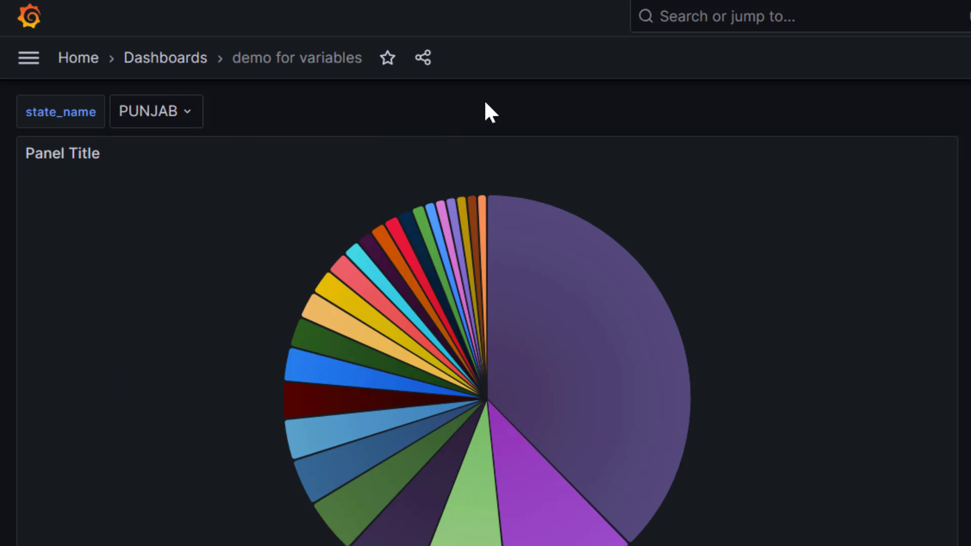
left_click(162, 114)
left_click(259, 115)
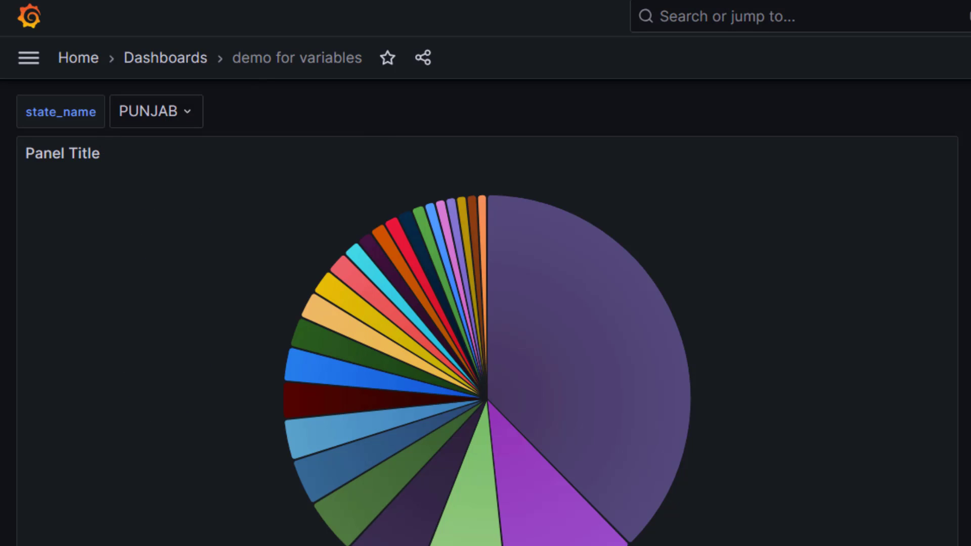
left_click(167, 113)
left_click(177, 303)
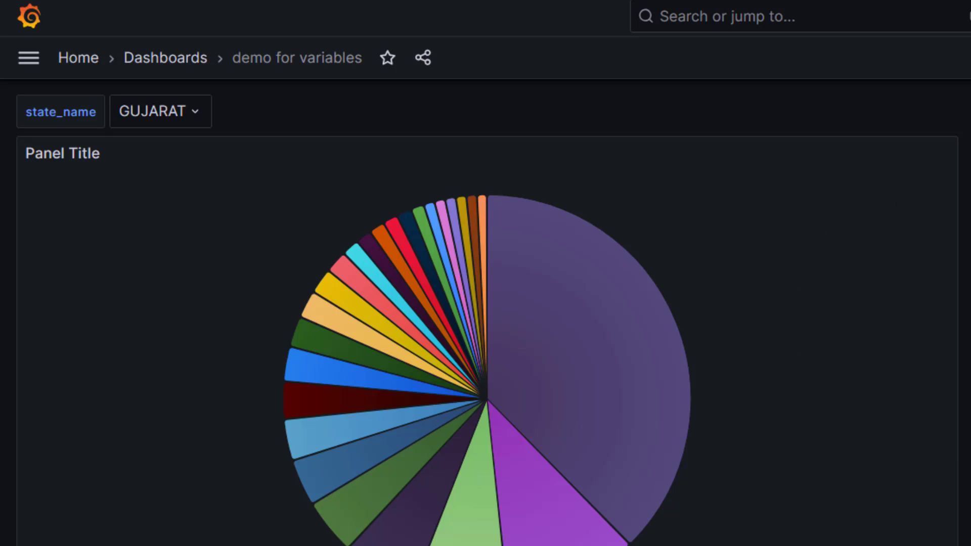
- Open the pie chart panel for editing and enlarge its query area to reach the UQL code
left_click(941, 156)
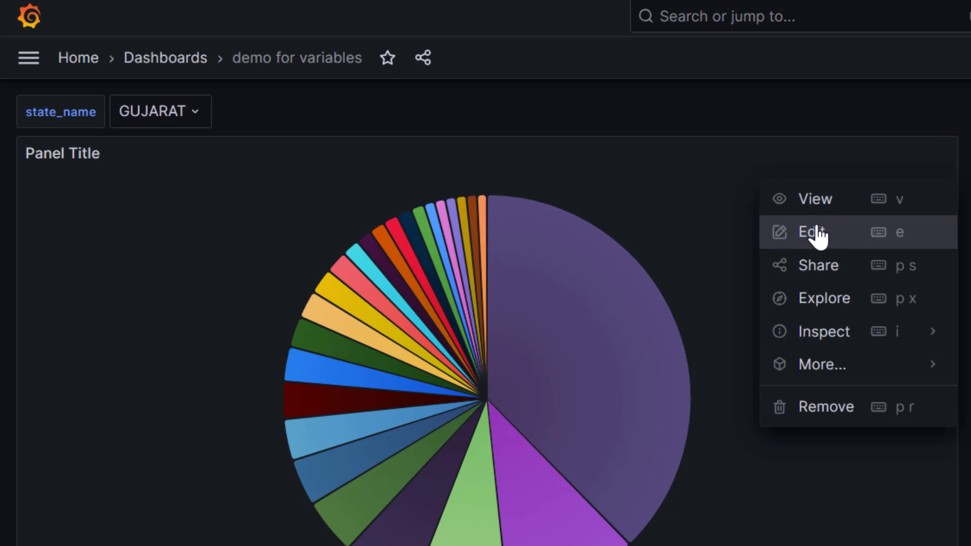
left_click(816, 233)
left_click_drag(657, 443, 657, 213)
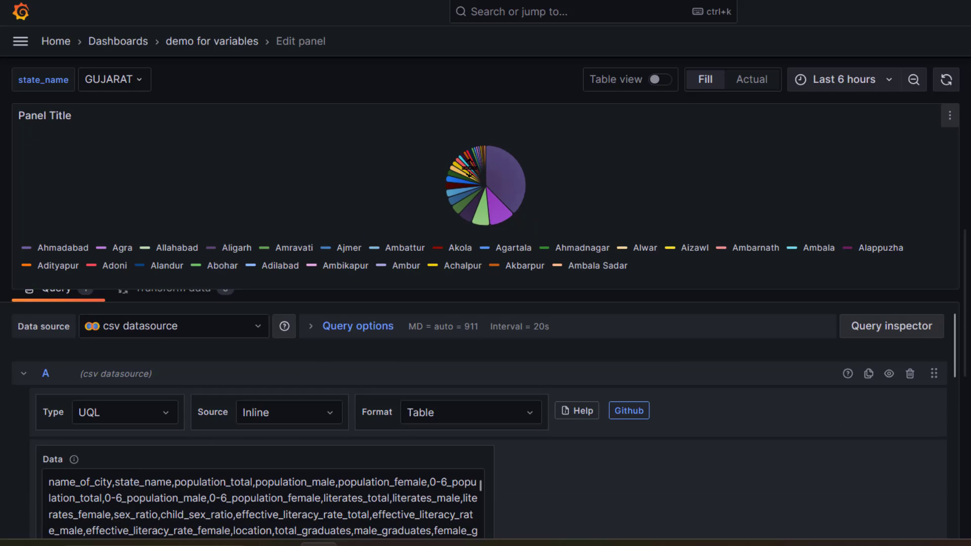
scroll(593, 403, "down", 6)
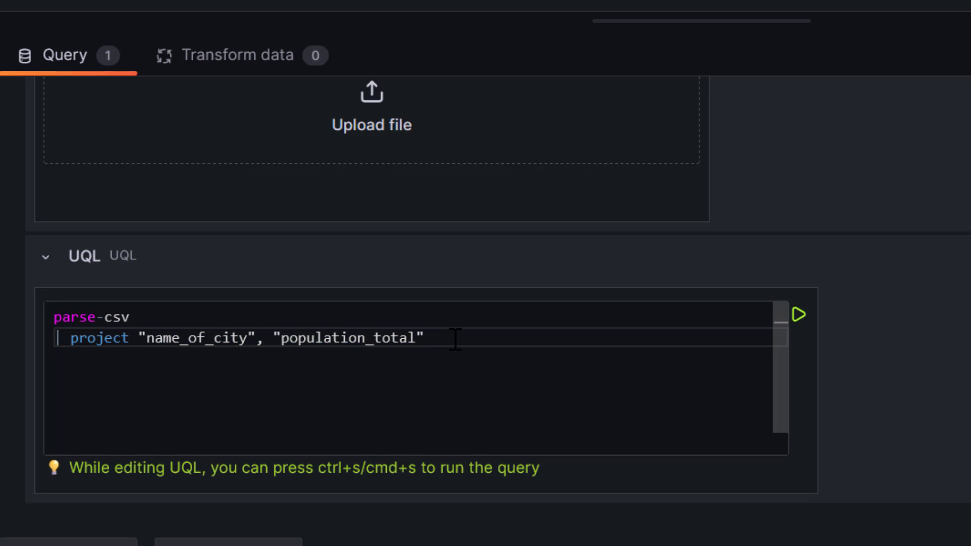
- Insert the filter line | where "state_name" == "$state_name" above the project line of the panel's UQL query
key("ctrl+shift+Return")
type("where ")
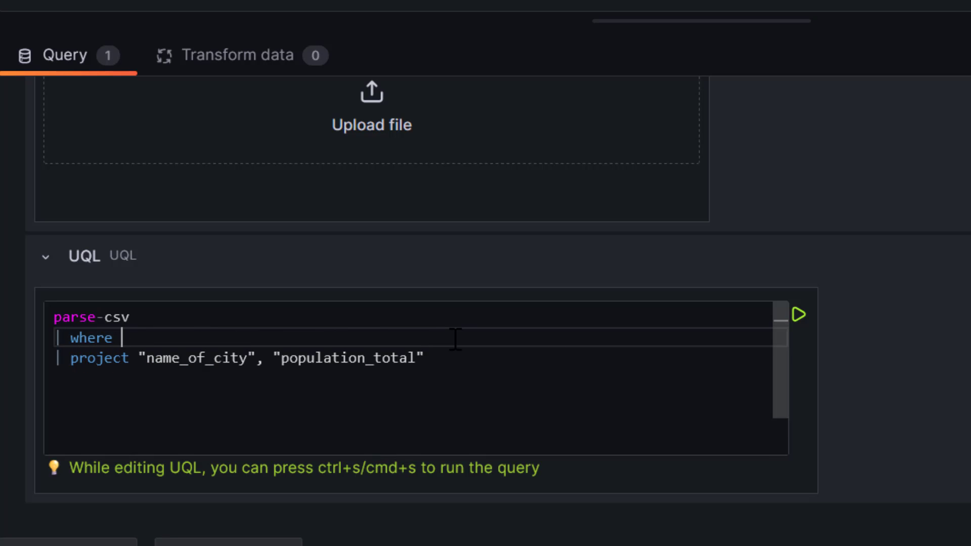
type("\"state_name\" == ")
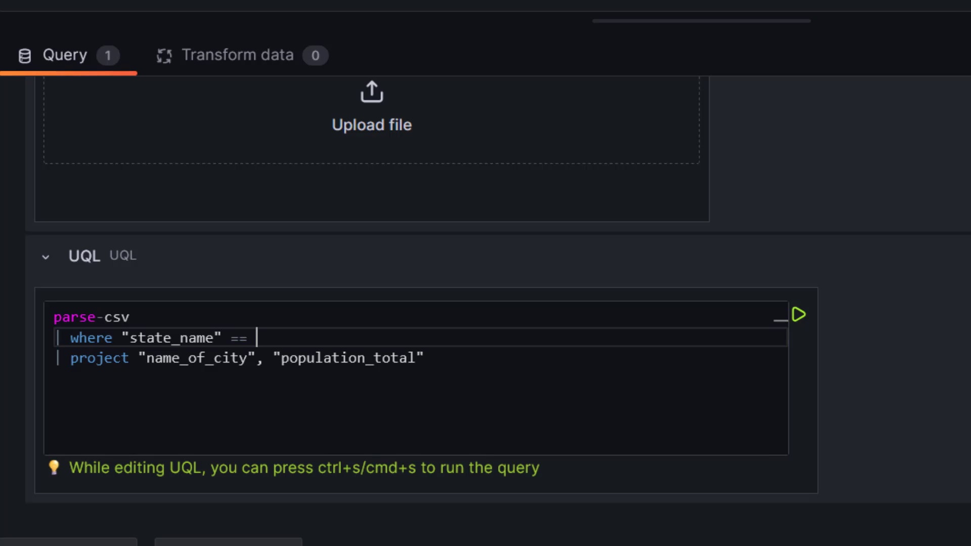
type("\"\"")
key("Left")
type("$state_name")
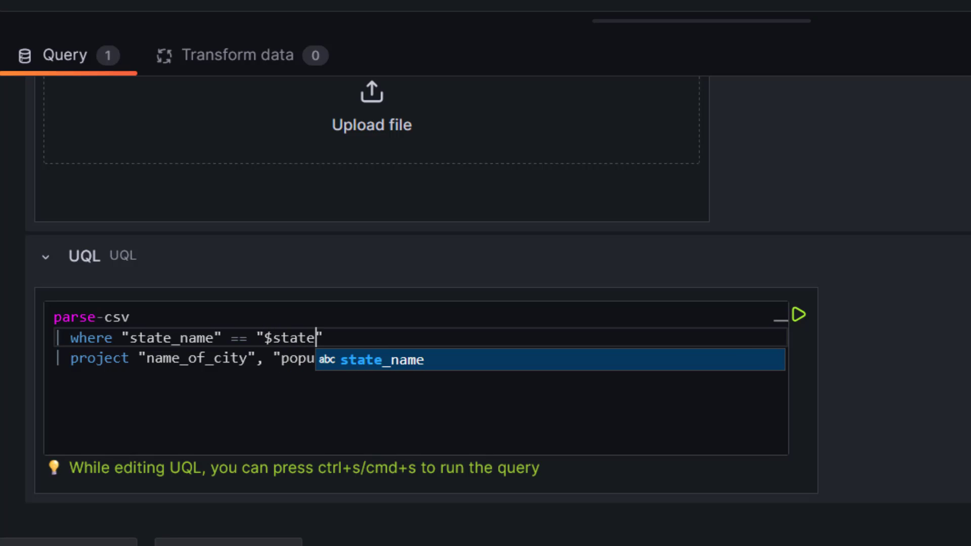
- Try the literal value GUJARAT in the where filter and restore the variable reference $state_name
left_click_drag(261, 338, 358, 337)
type("GUJARAT")
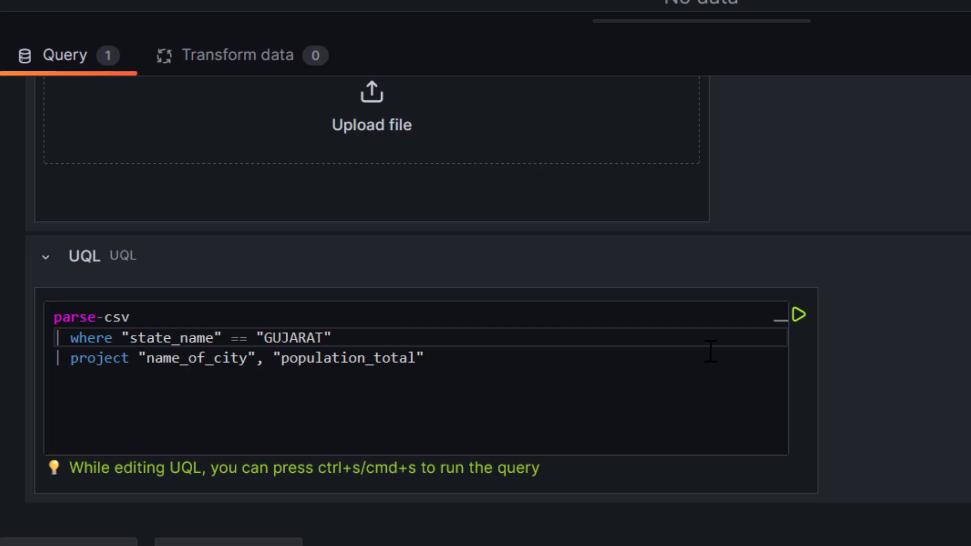
double_click(297, 338)
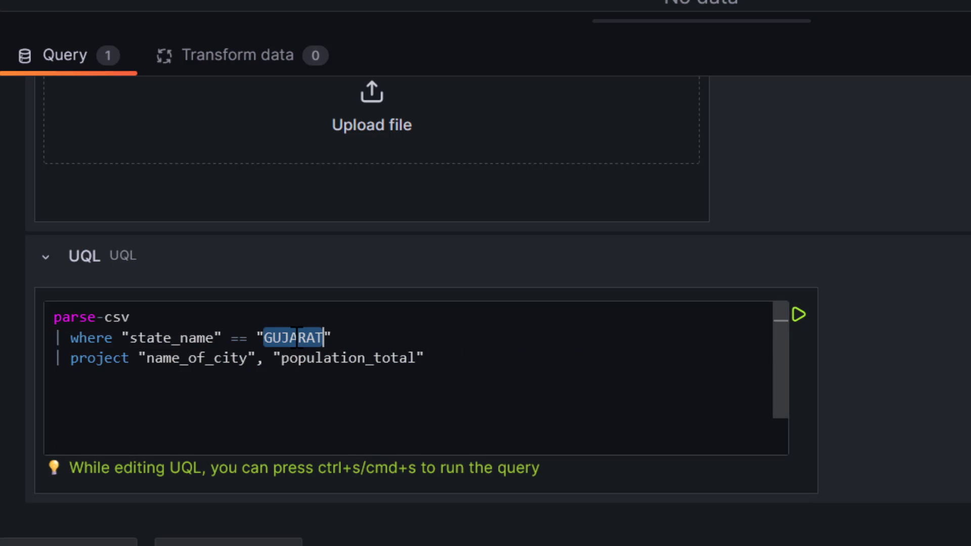
type("$state")
key("Return")
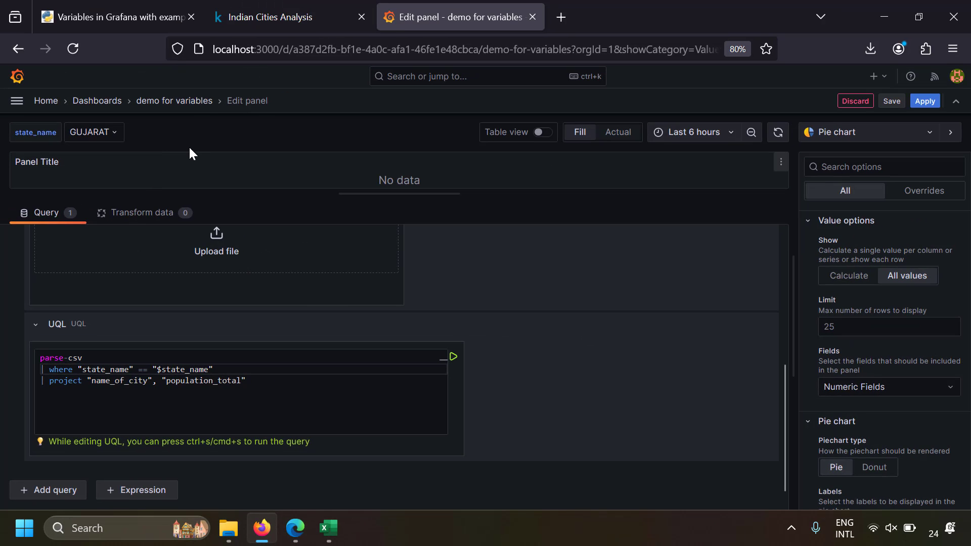
- Return to the dashboard and choose a different state for the state_name variable
left_click(181, 101)
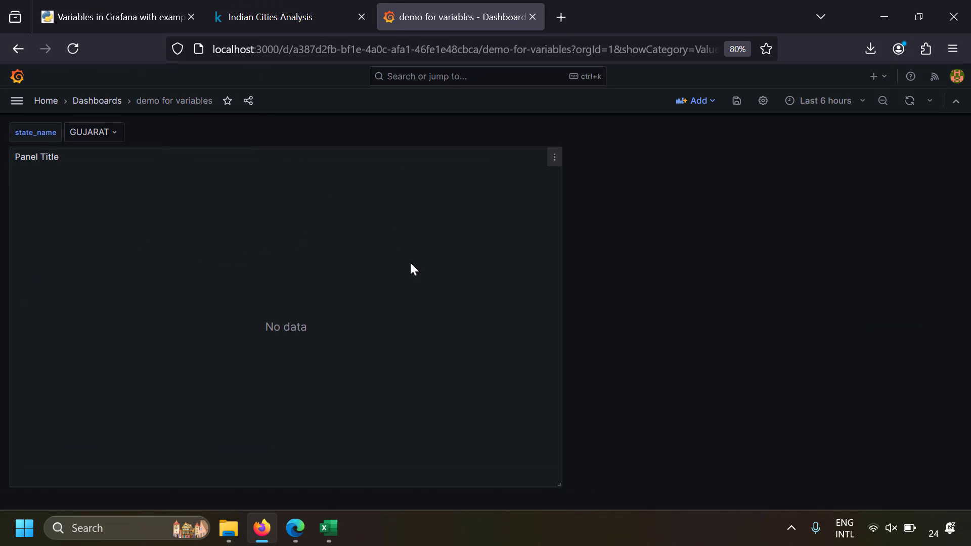
left_click(115, 137)
left_click(104, 223)
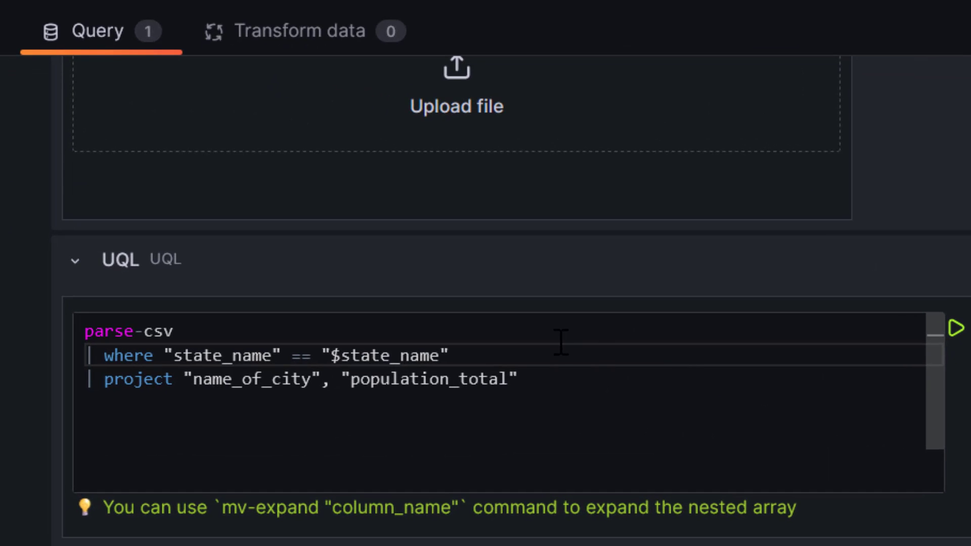
- Replace the double quotes around $state_name in the where line of the UQL query with single quotes
left_click(561, 343)
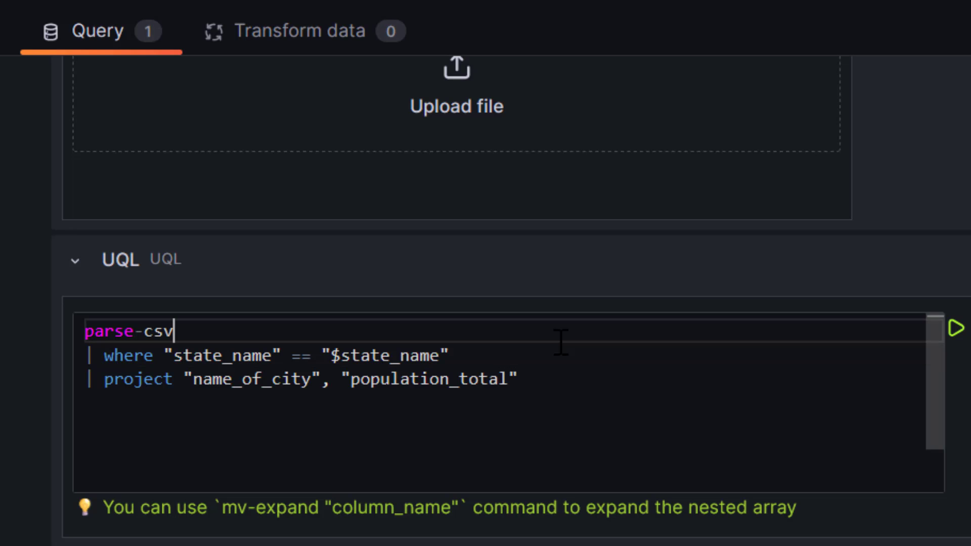
left_click(555, 347)
key("BackSpace")
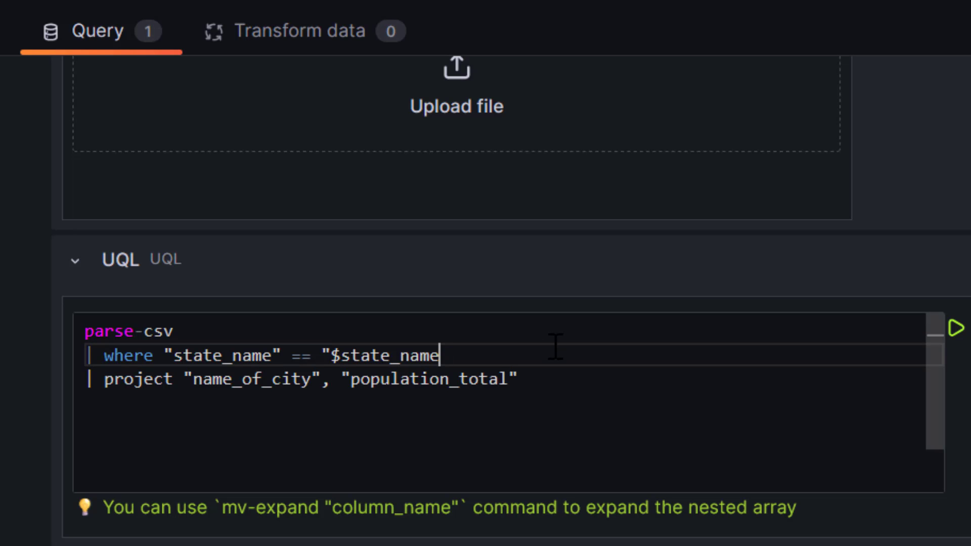
type("'")
key("Left")
key("Left")
key("Left")
key("Left")
key("Left")
key("Left")
key("Left")
key("Left")
key("Left")
key("Left")
key("Left")
key("Left")
key("BackSpace")
type("'")
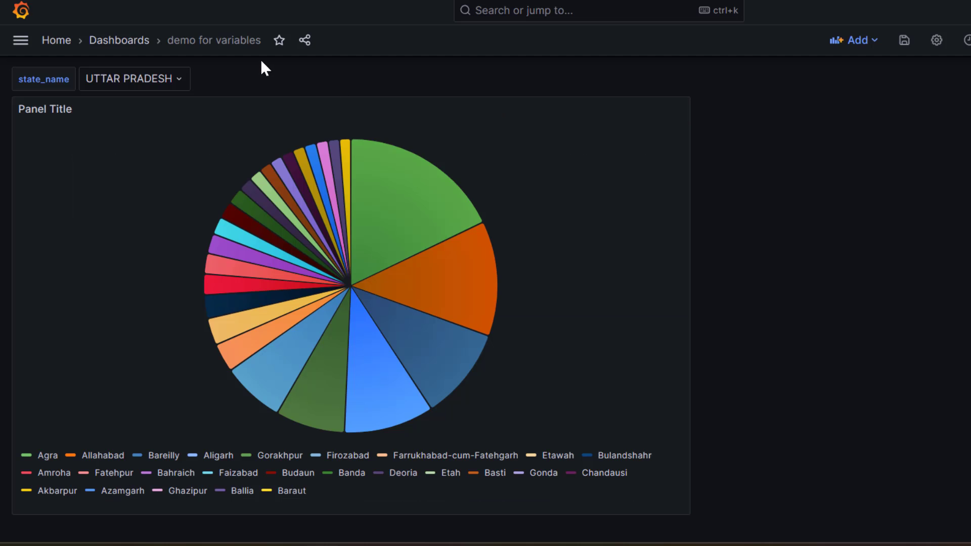
- On the dashboard, try GUJARAT for the state_name variable and finish with HARYANA selected
left_click(144, 85)
left_click(136, 211)
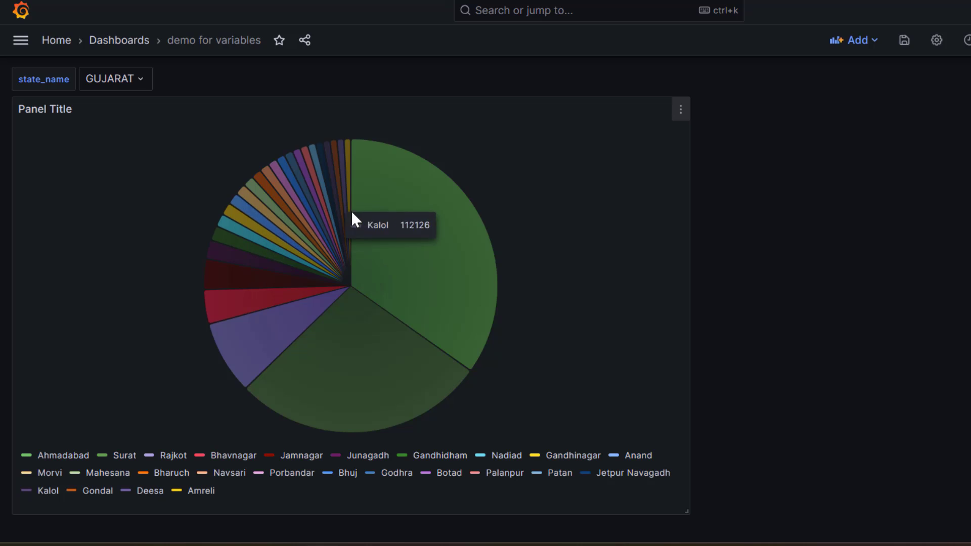
left_click(111, 90)
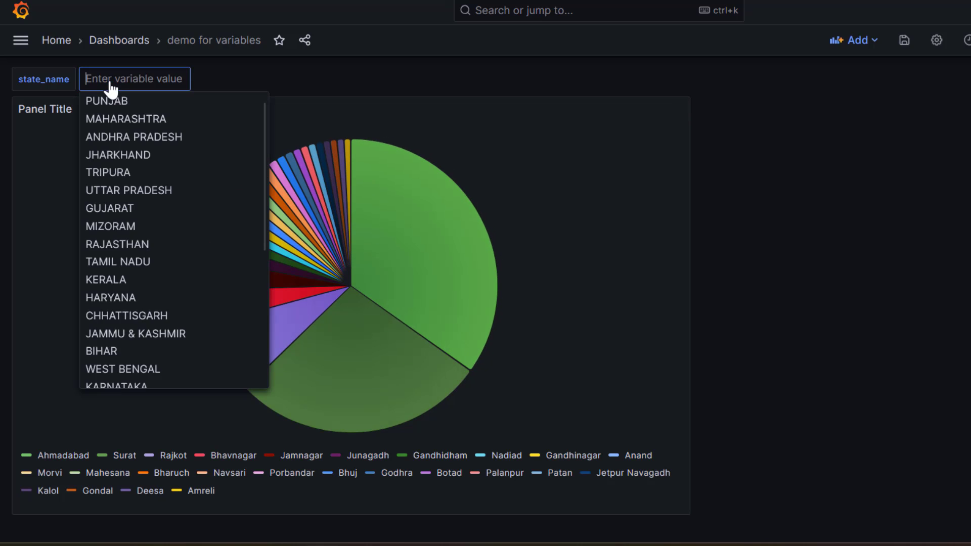
left_click(127, 310)
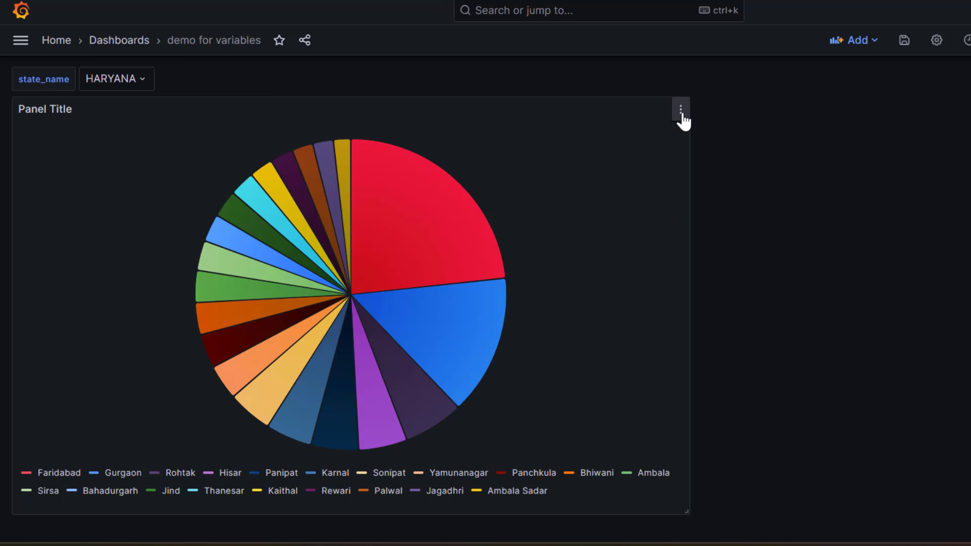
- Duplicate the pie chart panel and narrow the original panel to make room for the copy beside it
left_click(680, 108)
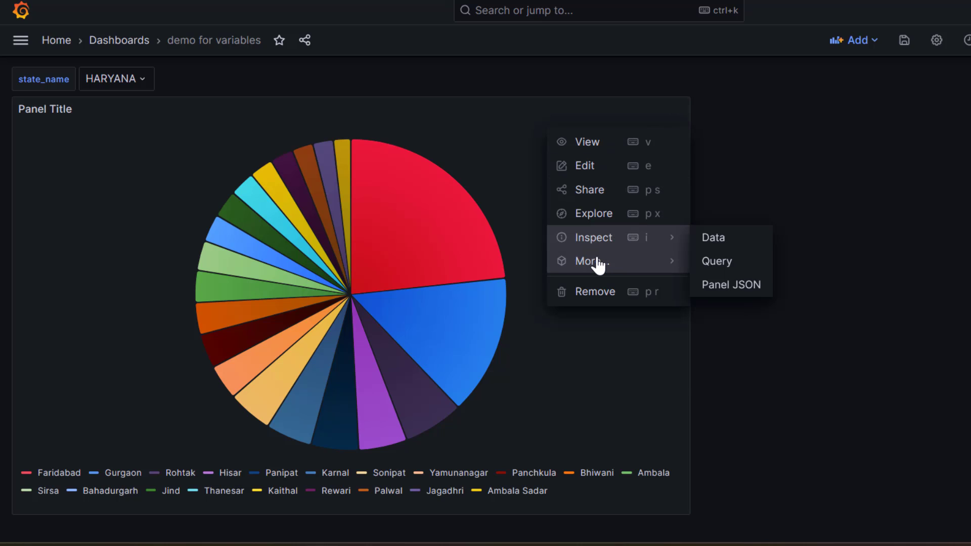
mouse_move(597, 264)
left_click(735, 263)
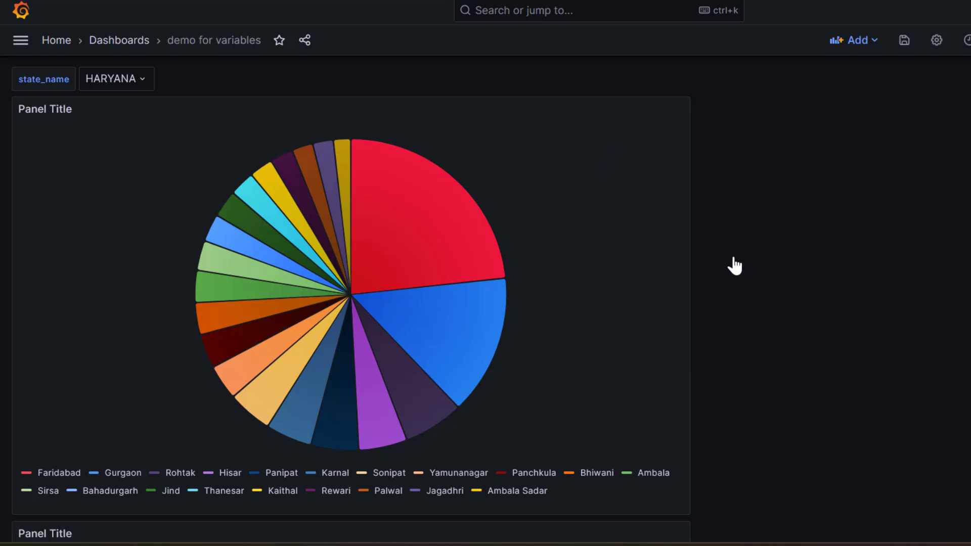
scroll(788, 282, "down", 8)
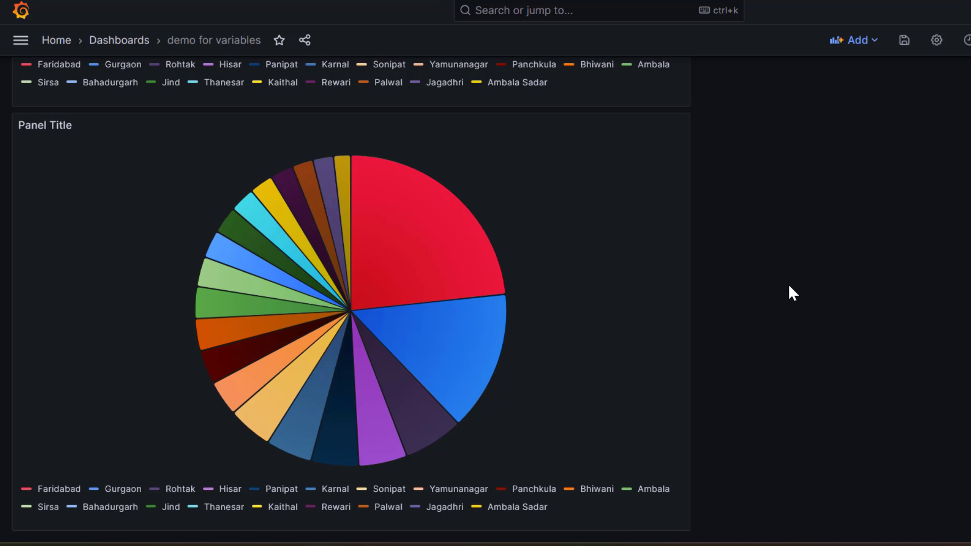
scroll(774, 324, "up", 7)
mouse_move(685, 473)
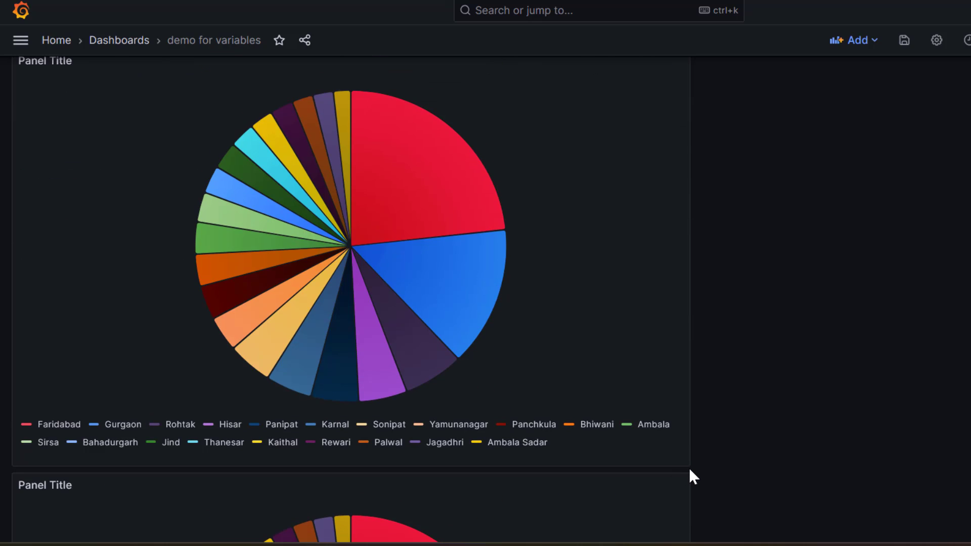
left_click_drag(689, 464, 545, 410)
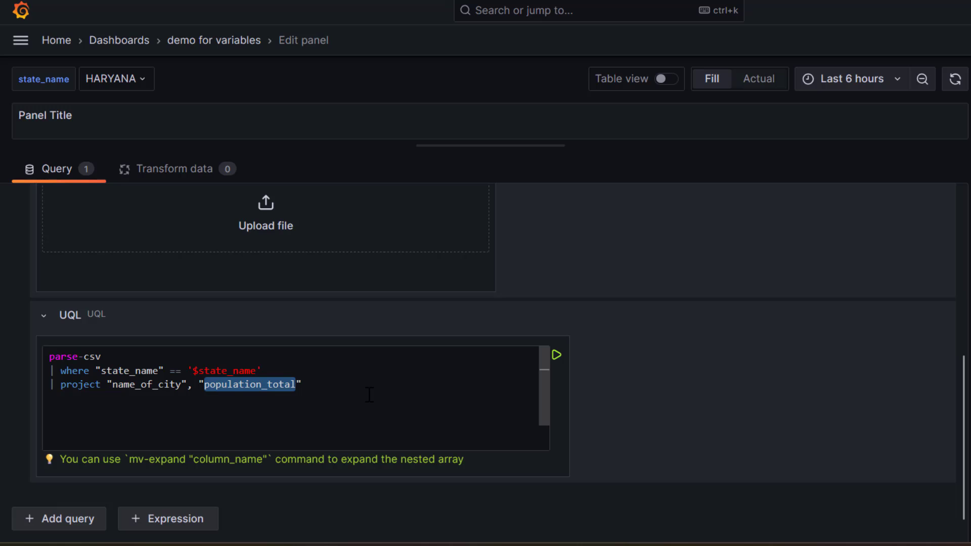
- Replace population_total with effective_literacy_rate_total in the duplicate panel's project line and return to the dashboard
type("effective_literacy_rate_total")
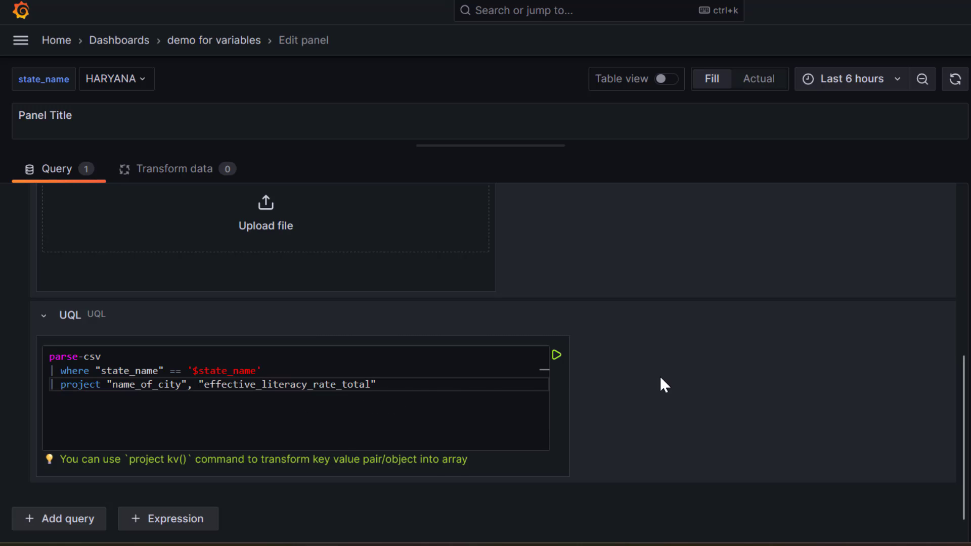
left_click(222, 43)
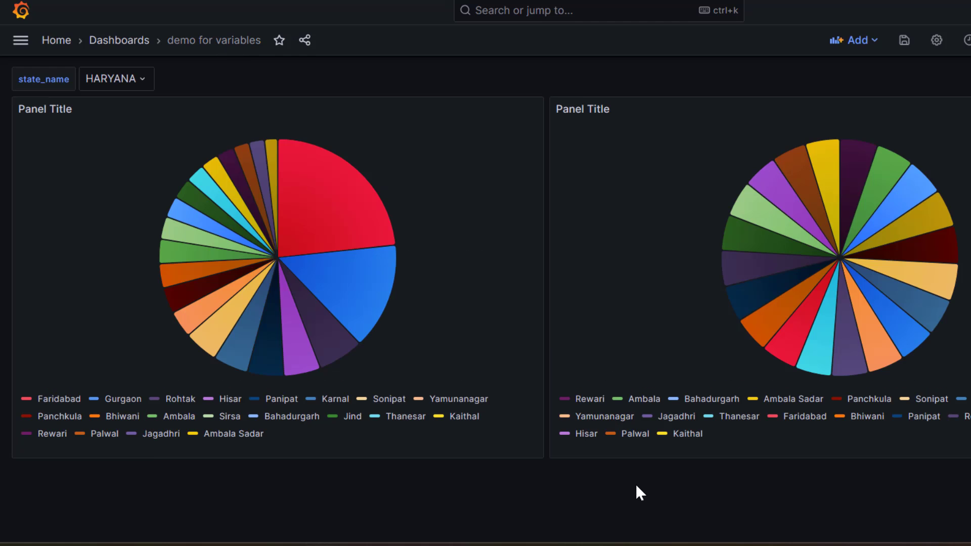
- Check both pie charts with the state_name variable set to TAMIL NADU and again with HARYANA
left_click(126, 82)
left_click(118, 261)
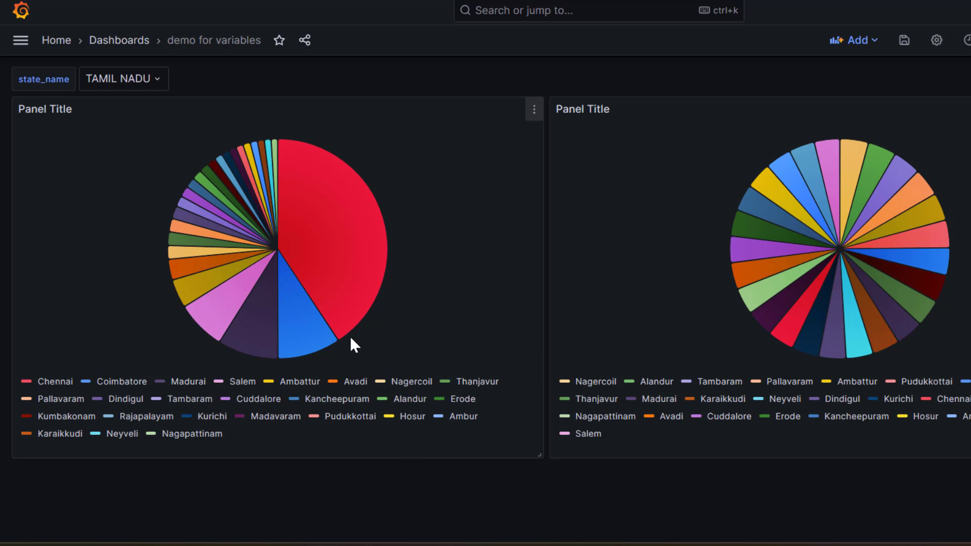
left_click(130, 79)
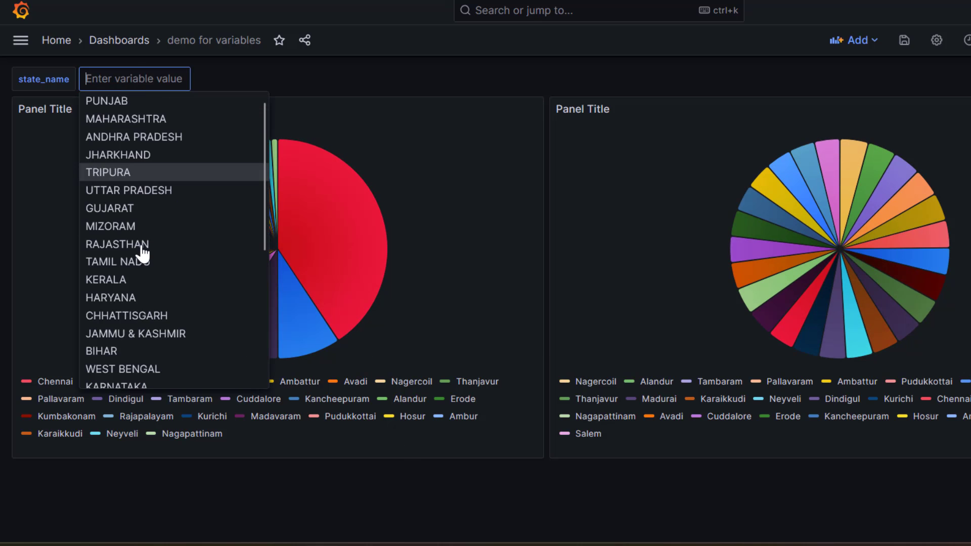
left_click(137, 302)
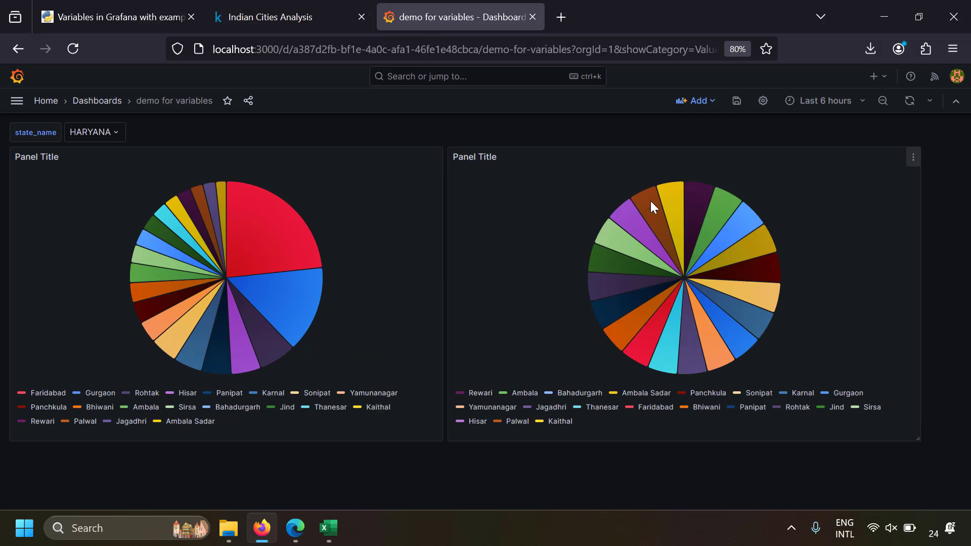
- Save the dashboard with its two pie chart panels
key("ctrl+s")
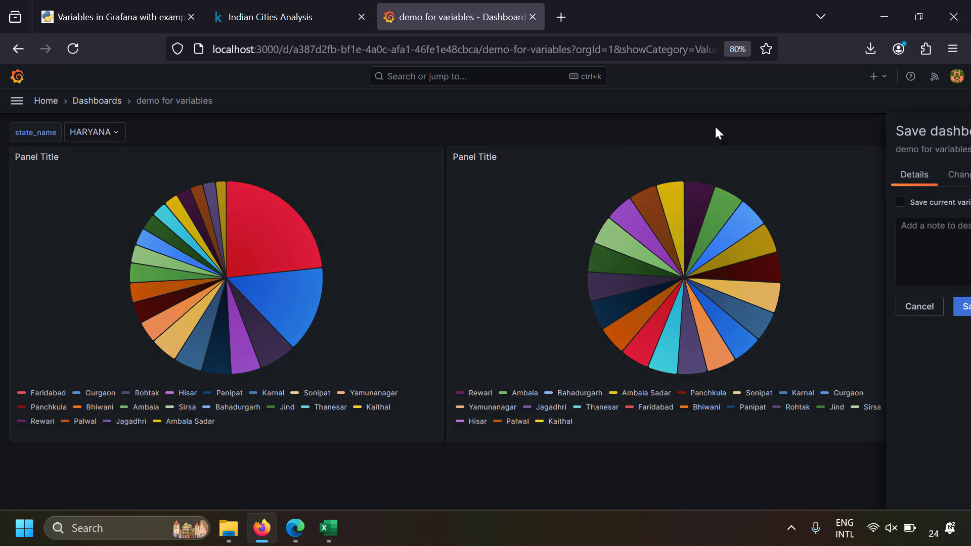
left_click(572, 306)
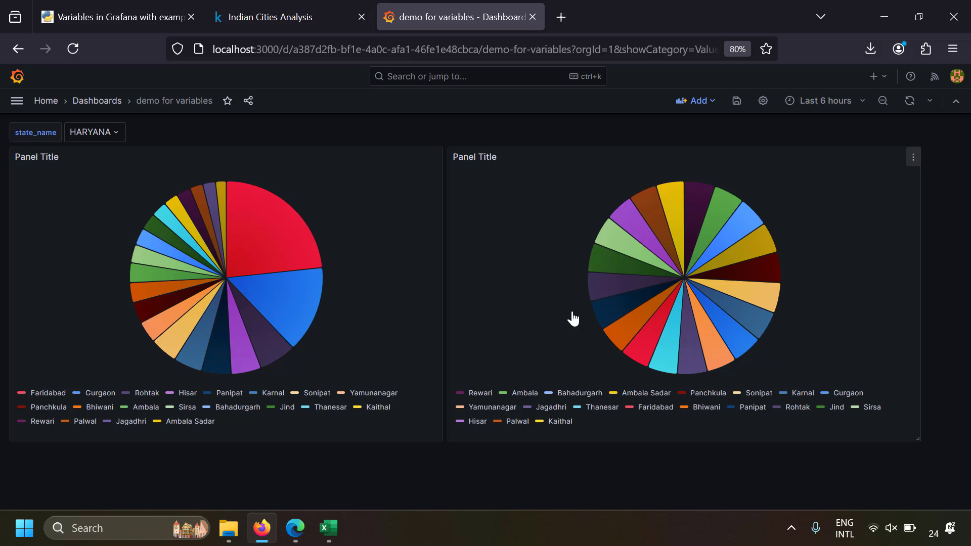
- Add a new dashboard variable of type Custom and name it metric_for_display
left_click(763, 101)
left_click(75, 238)
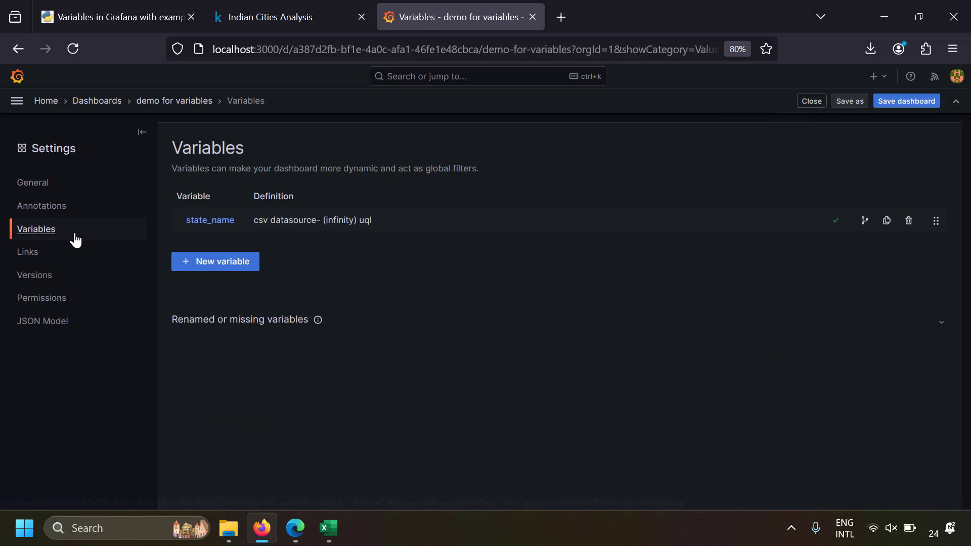
left_click(212, 263)
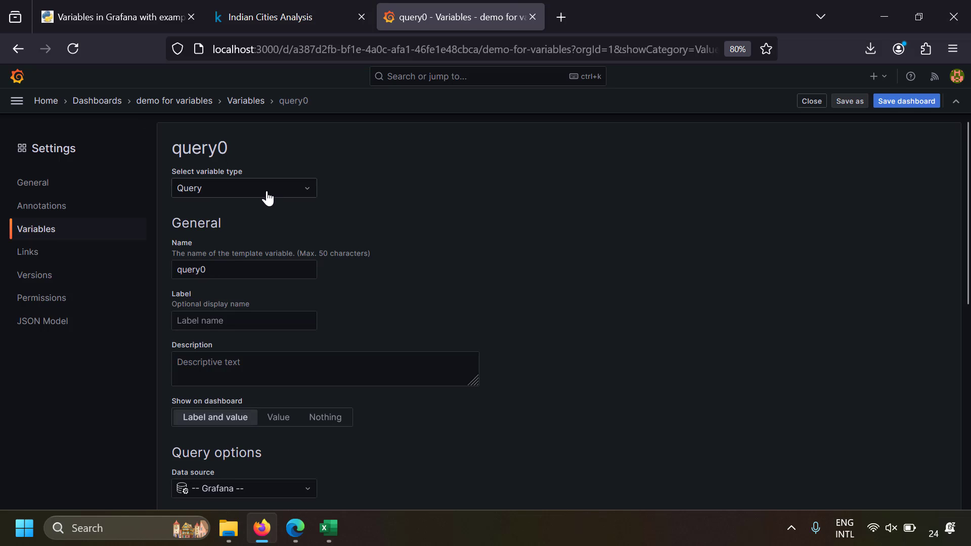
left_click(251, 189)
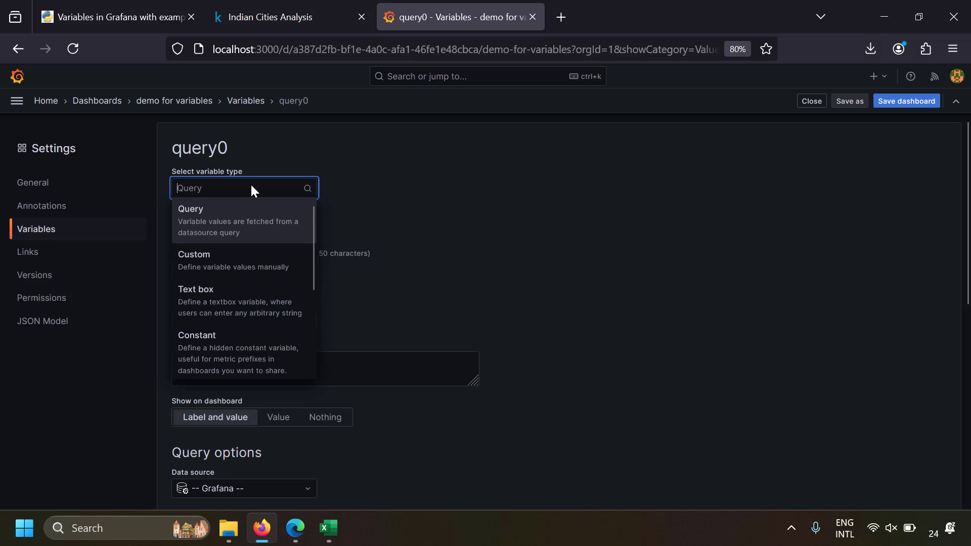
left_click(236, 256)
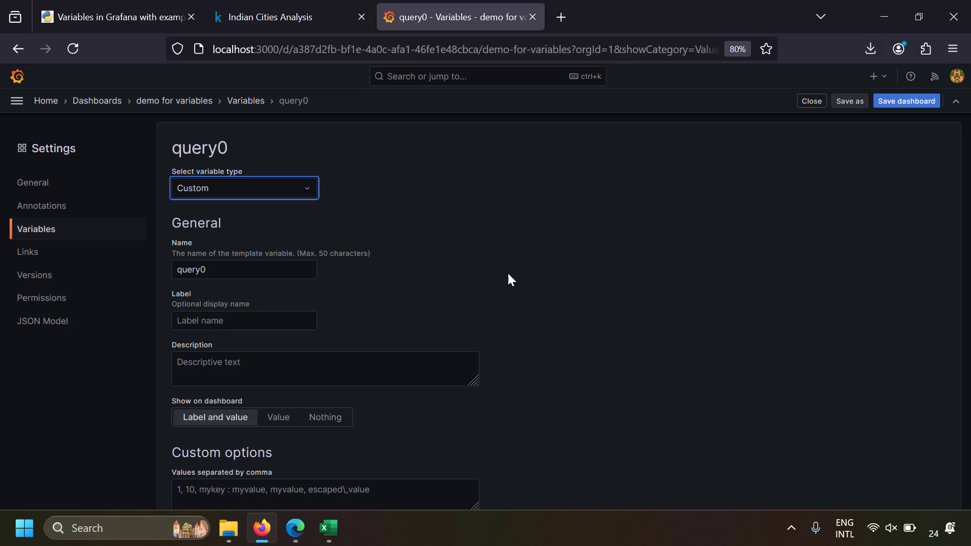
double_click(194, 270)
type("metric_for_display")
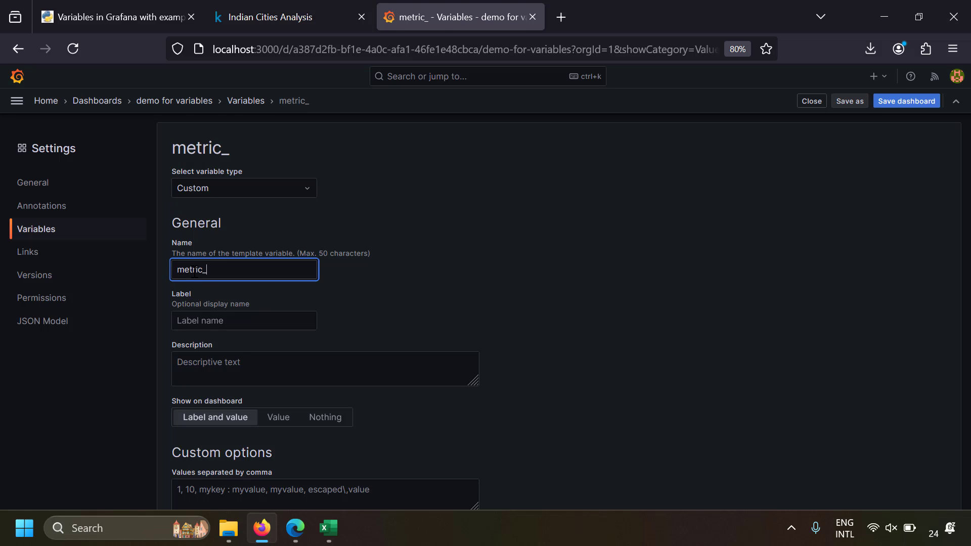
scroll(448, 269, "down", 3)
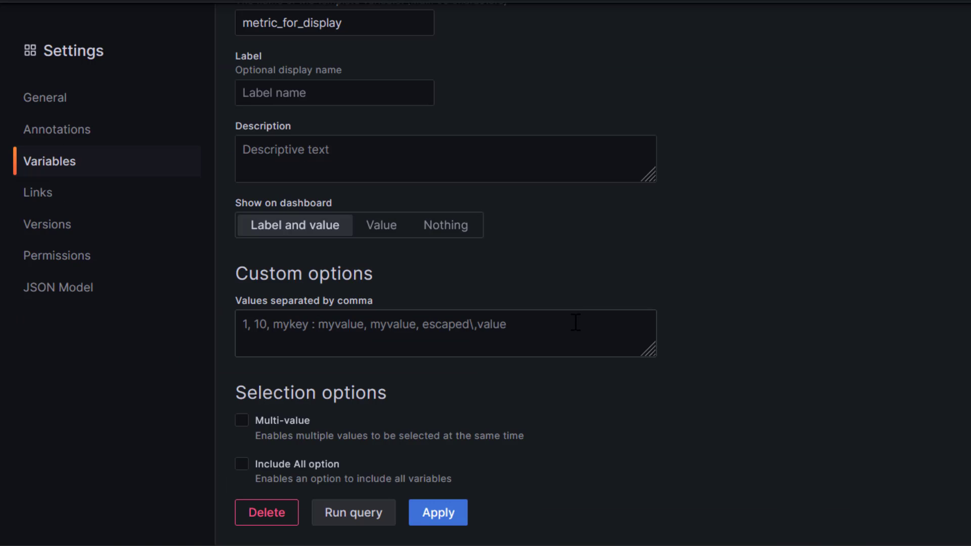
- Enter sex_ratio , effective_literacy_rate_total , total_graduates as the variable's comma-separated custom values
mouse_move(575, 323)
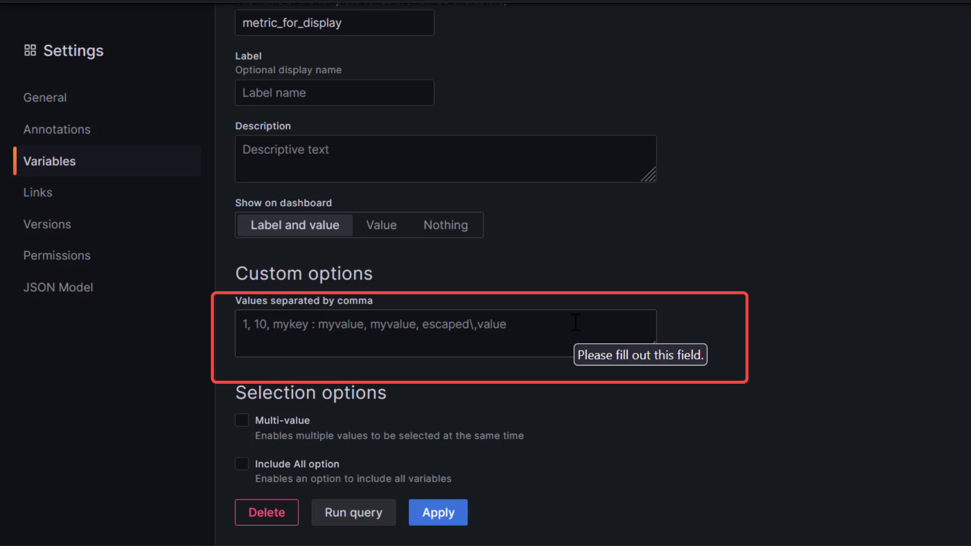
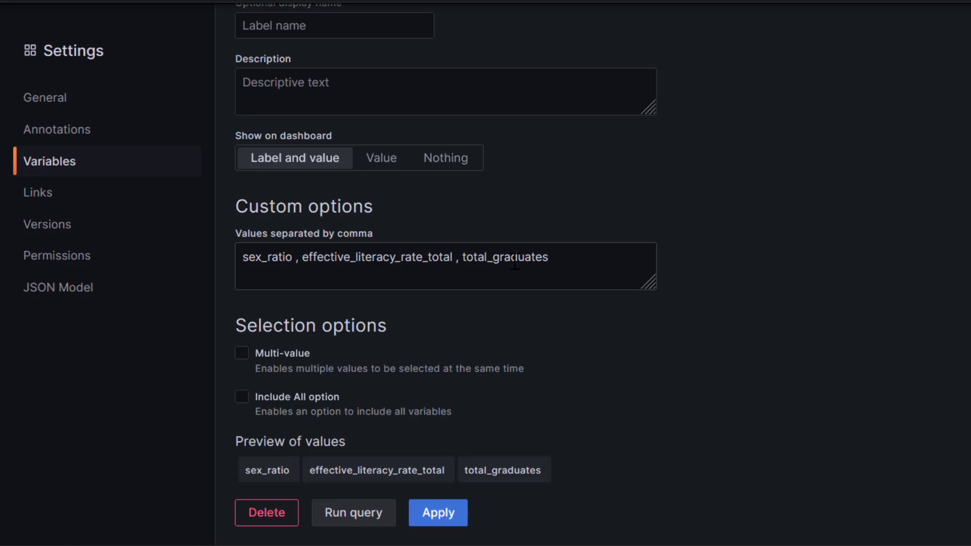
left_click(297, 258)
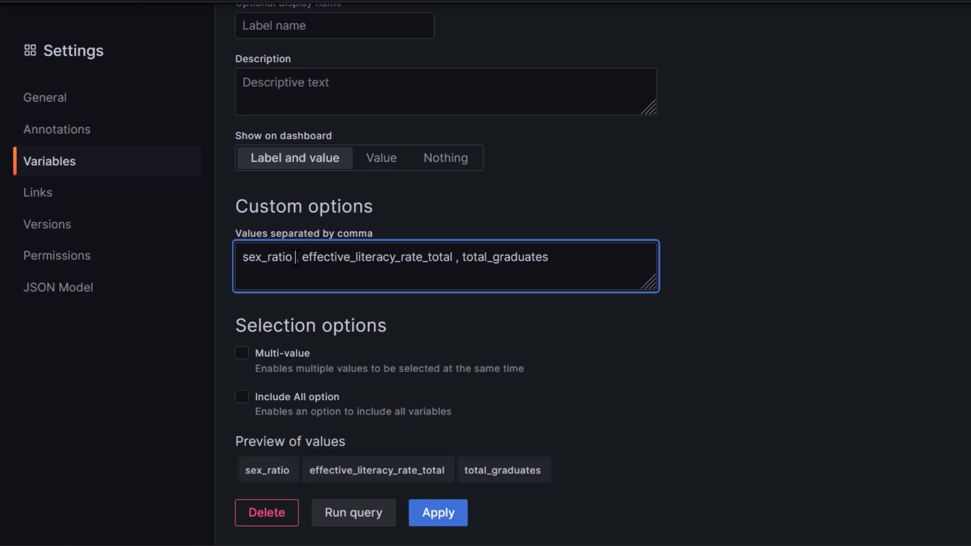
left_click_drag(294, 260, 309, 261)
left_click(684, 279)
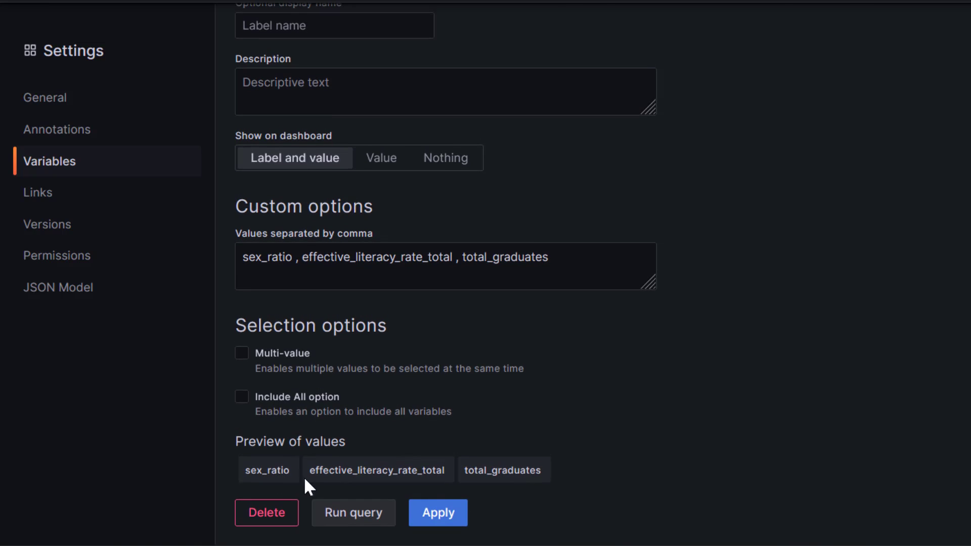
left_click(552, 268)
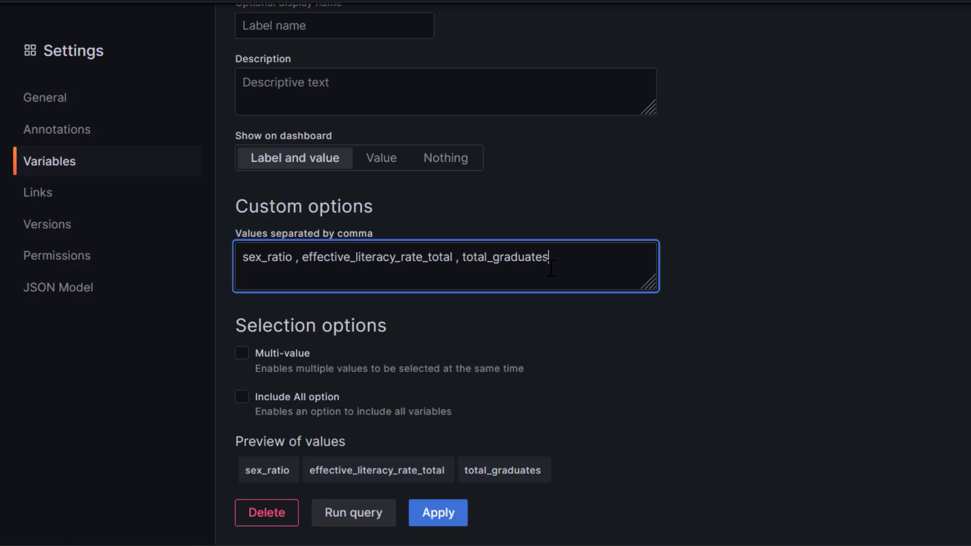
left_click(559, 458)
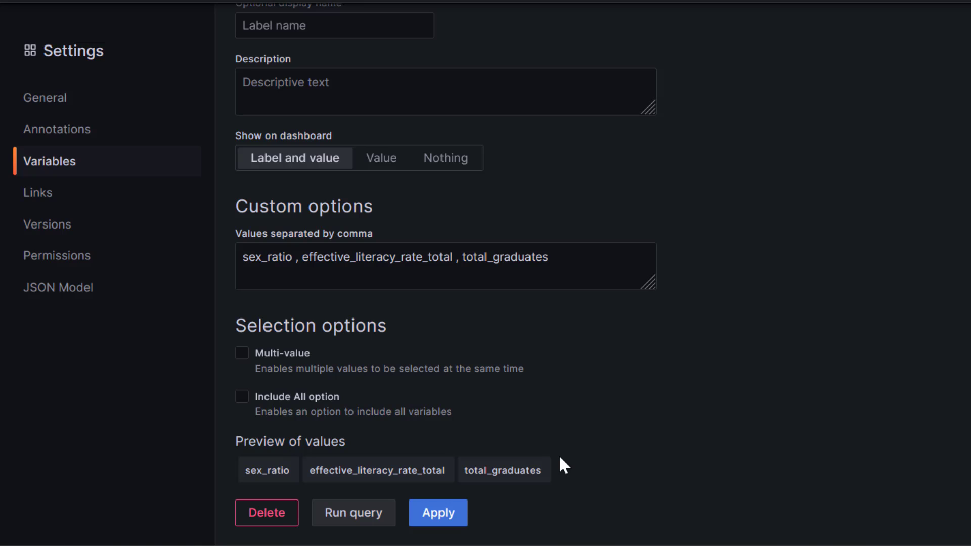
- Give the sex_ratio custom value the display name Sex Ratio, written as Sex Ratio : sex_ratio
left_click(249, 260)
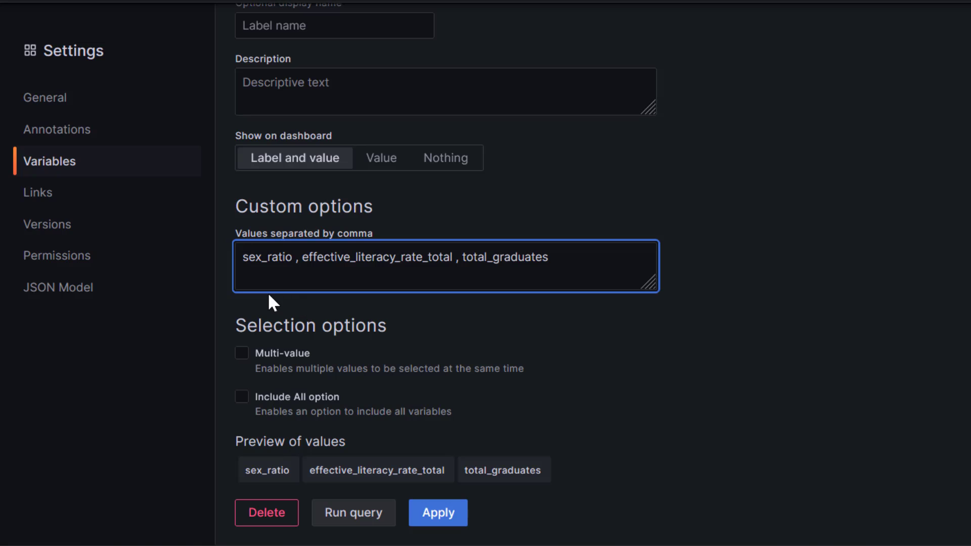
key("Left")
type("Sex Rat")
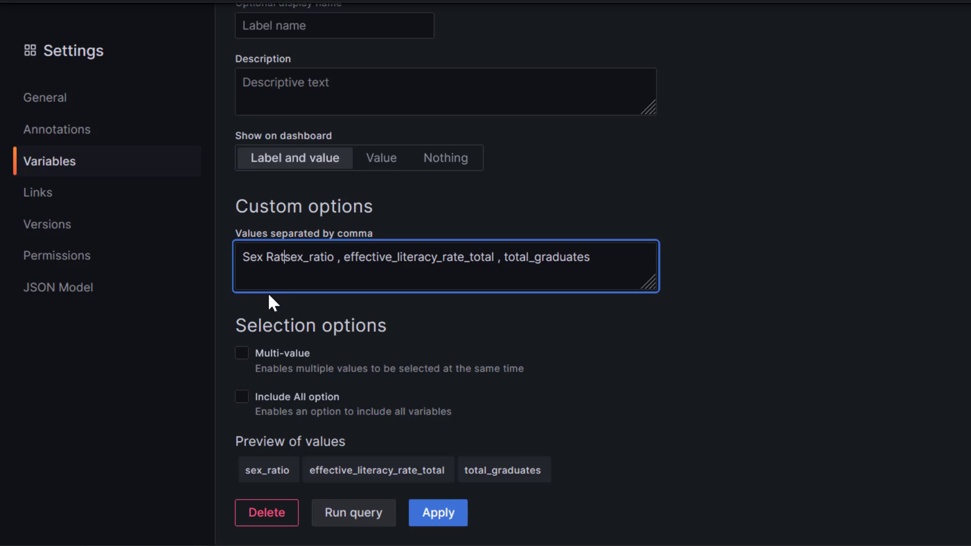
type("io ")
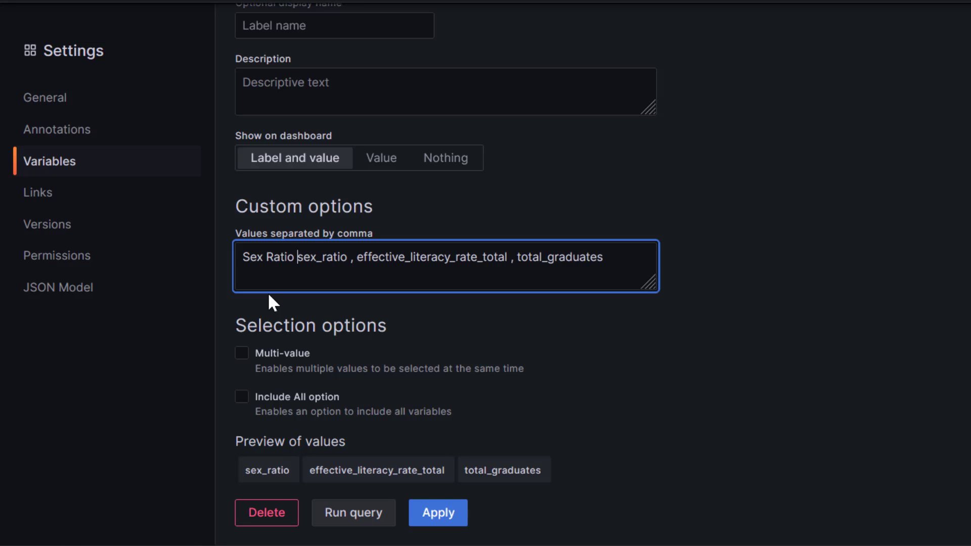
type(":")
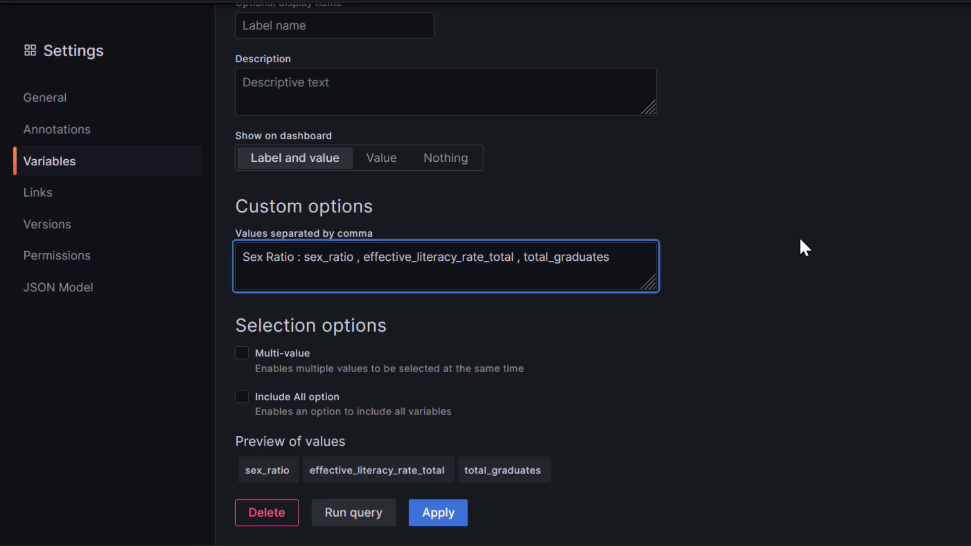
left_click(799, 237)
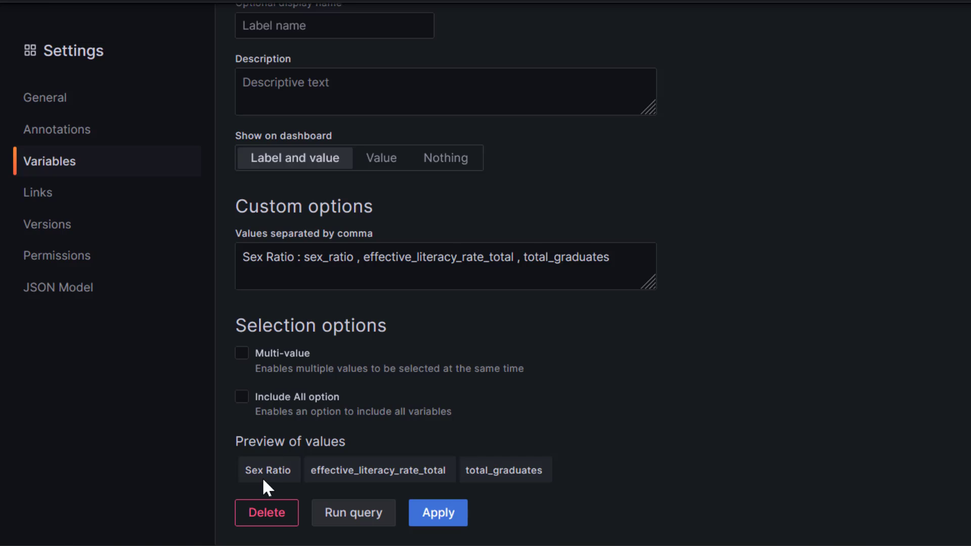
- Give the effective_literacy_rate_total custom value the display name Literacy Rate, written as Literacy Rate : effective_literacy_rate_total
left_click(310, 260)
left_click_drag(310, 260, 343, 259)
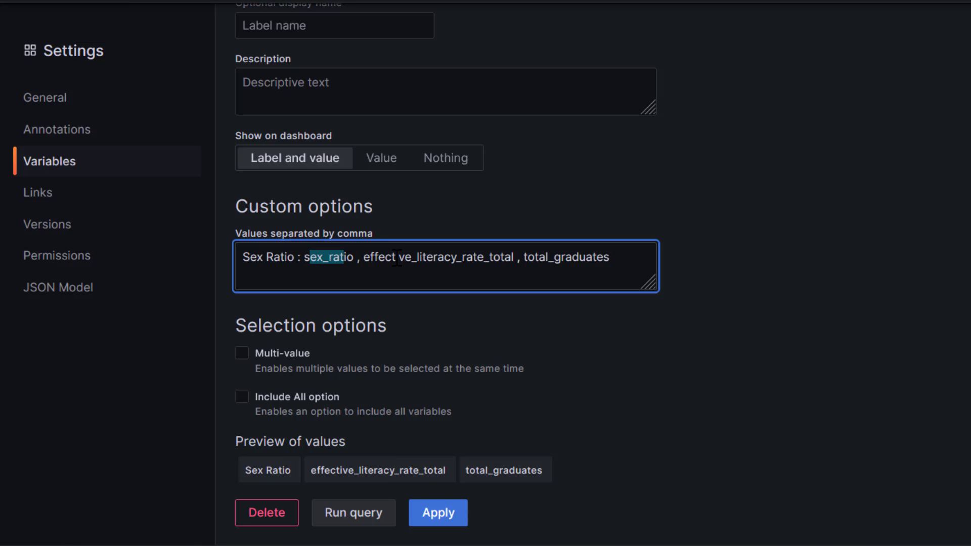
left_click(364, 259)
type("Literacy Rate :")
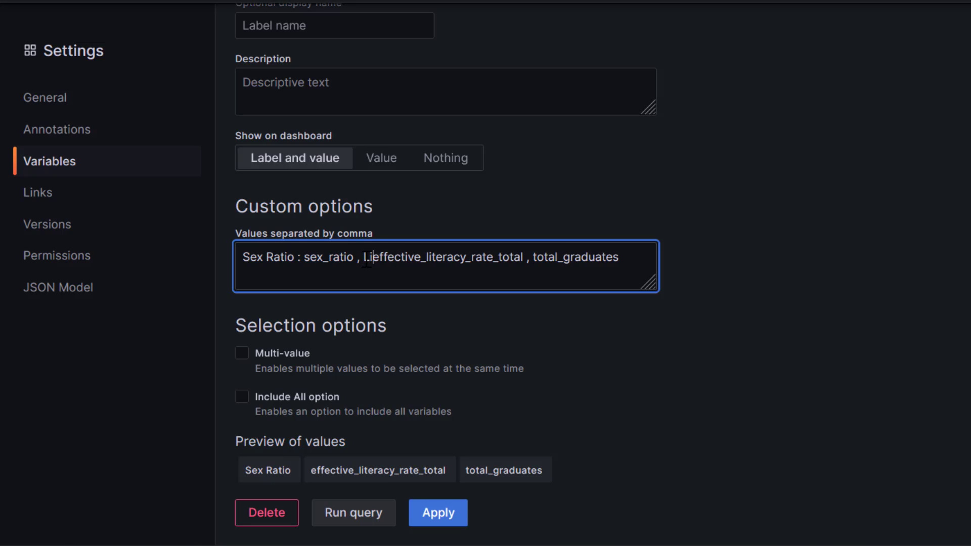
- Give the total_graduates custom value the display name Total Graduates, written as Total Graduates : total_graduates with spaces around the colon
left_click(243, 276)
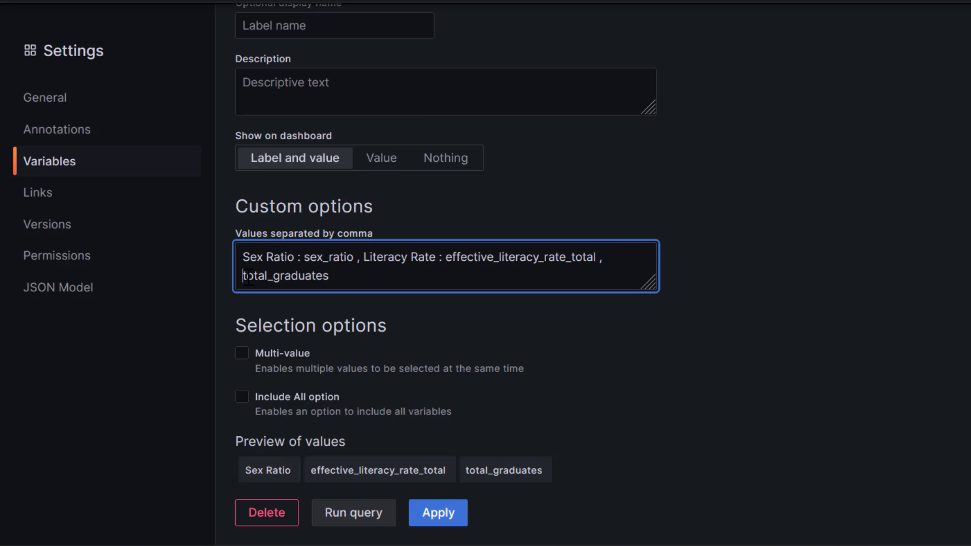
type("Total Graduates:")
left_click(525, 486)
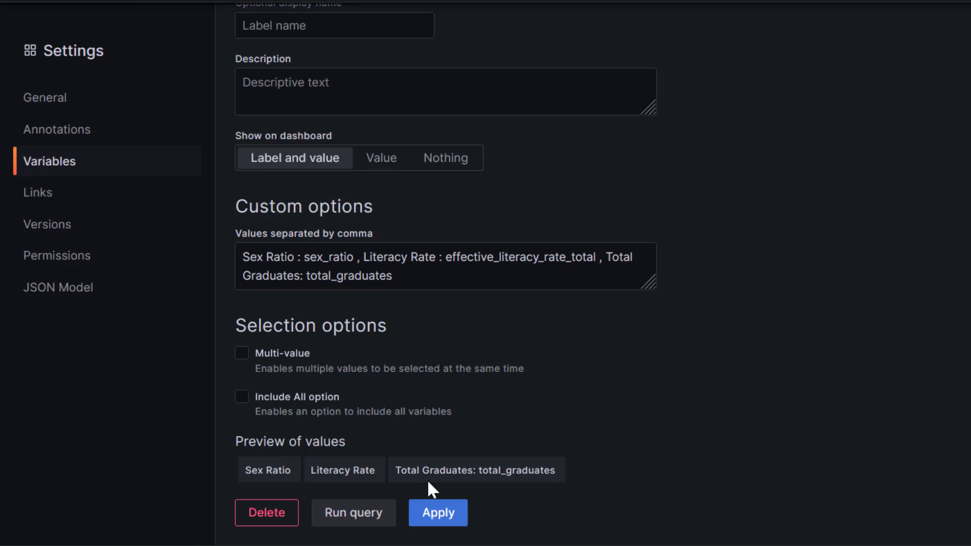
left_click(301, 280)
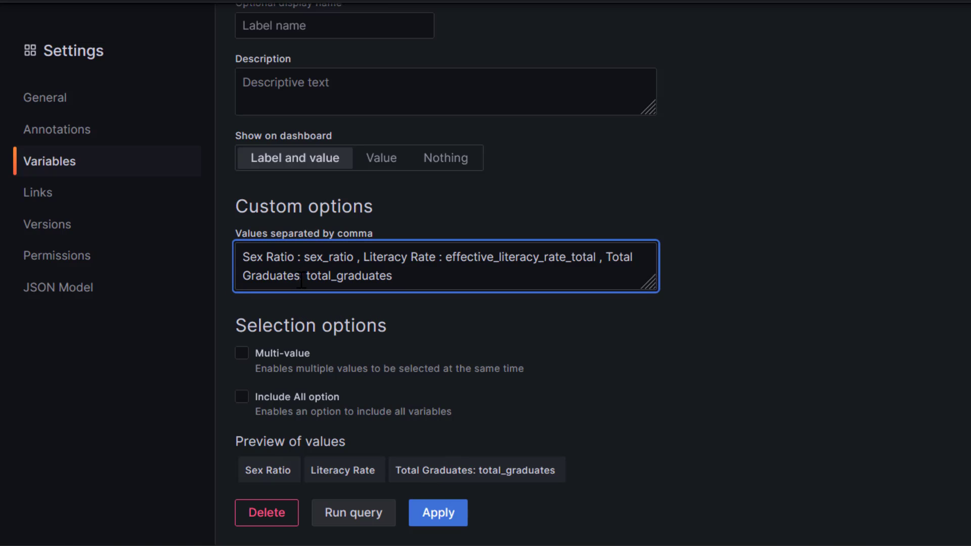
left_click(320, 494)
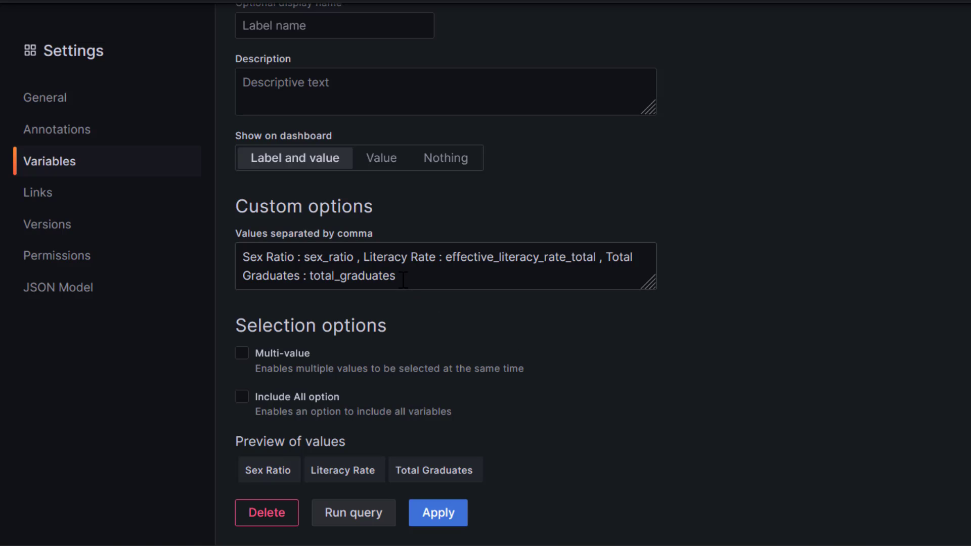
- Apply the metric_for_display variable's settings and save the dashboard
scroll(639, 390, "up", 3)
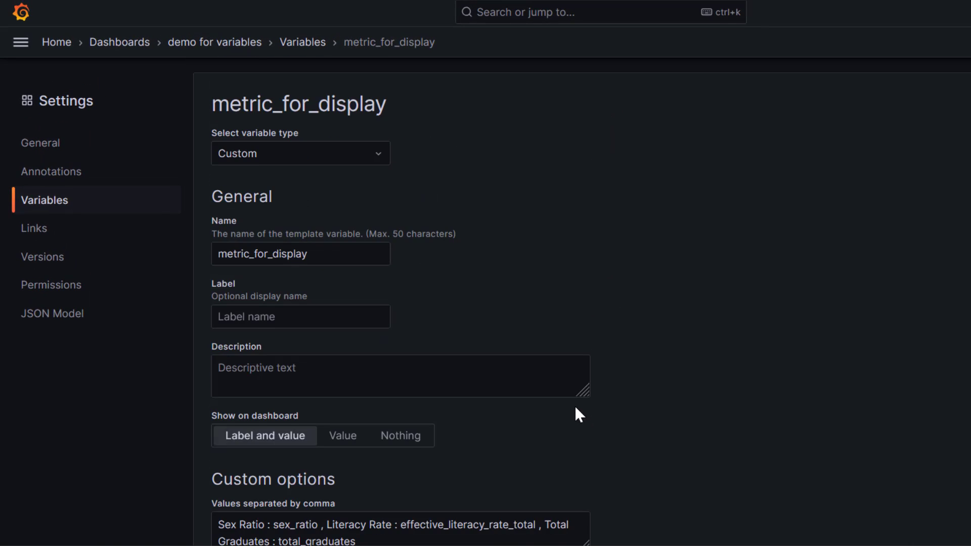
scroll(575, 407, "down", 1)
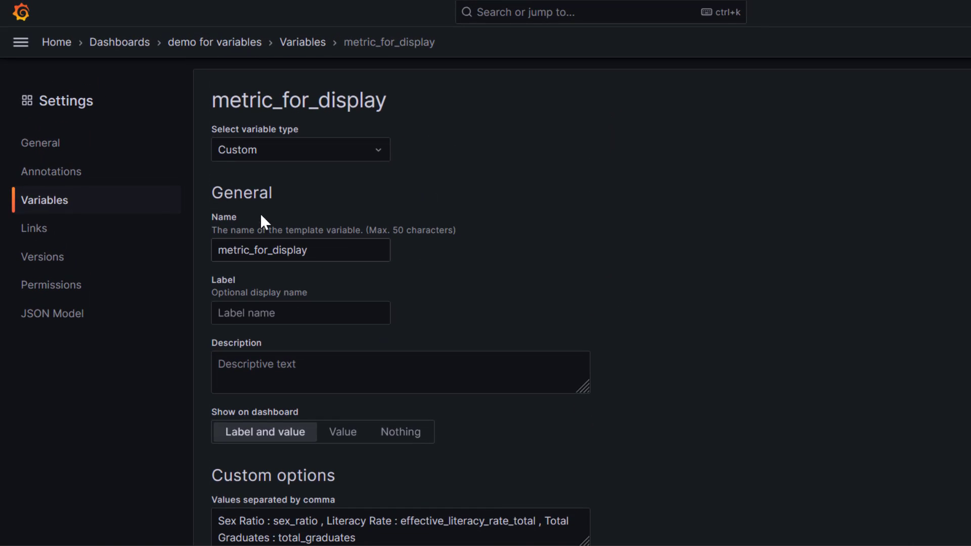
scroll(743, 269, "down", 5)
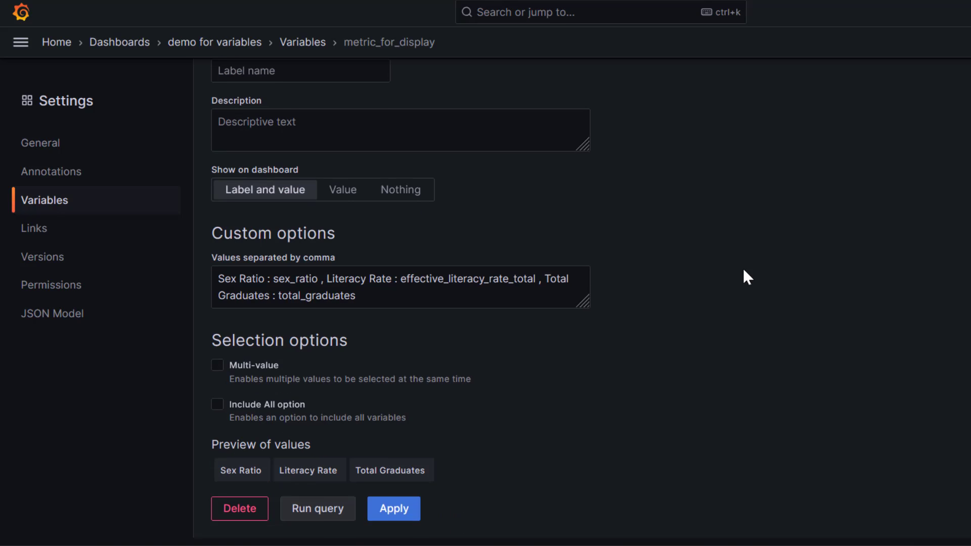
left_click(394, 515)
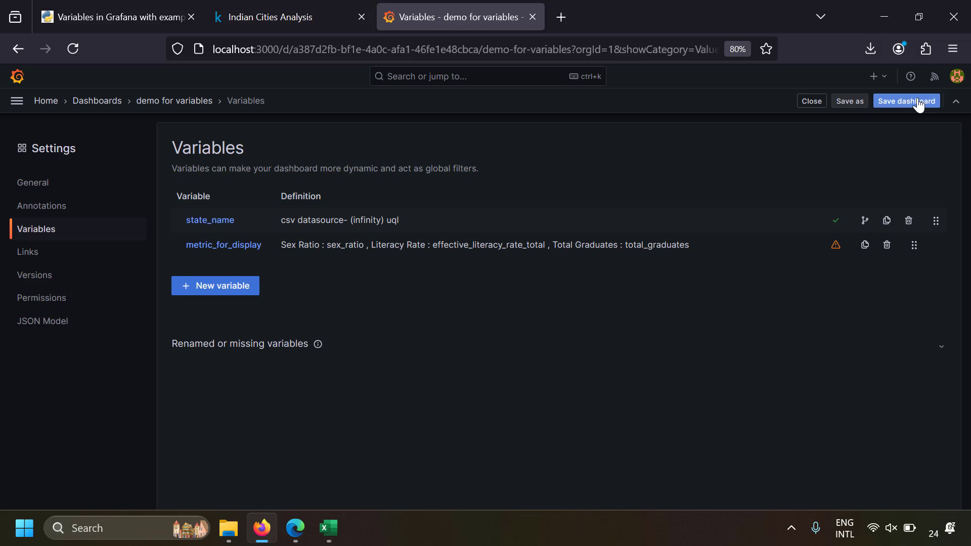
left_click(919, 103)
left_click(567, 287)
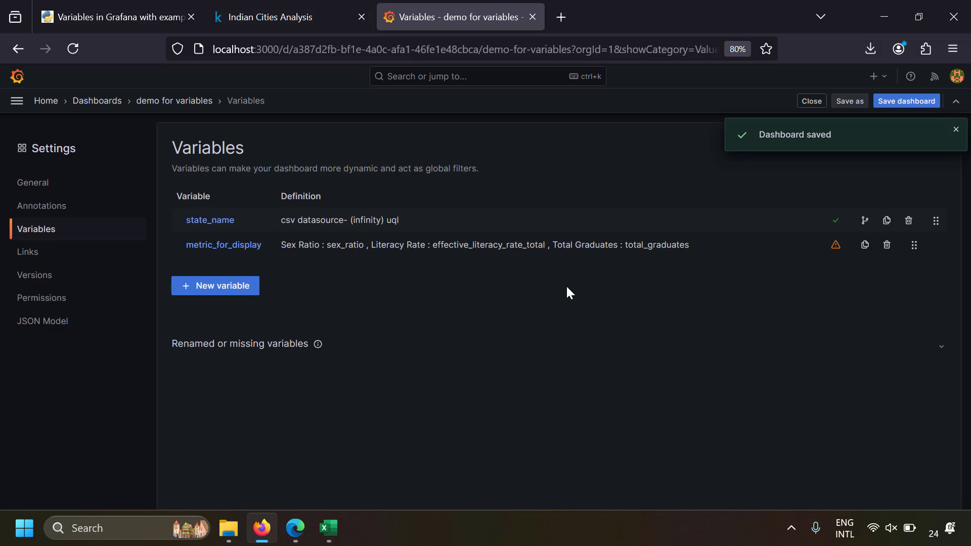
- Return to the dashboard and examine the values offered by the state_name and metric_for_display variables
left_click(196, 111)
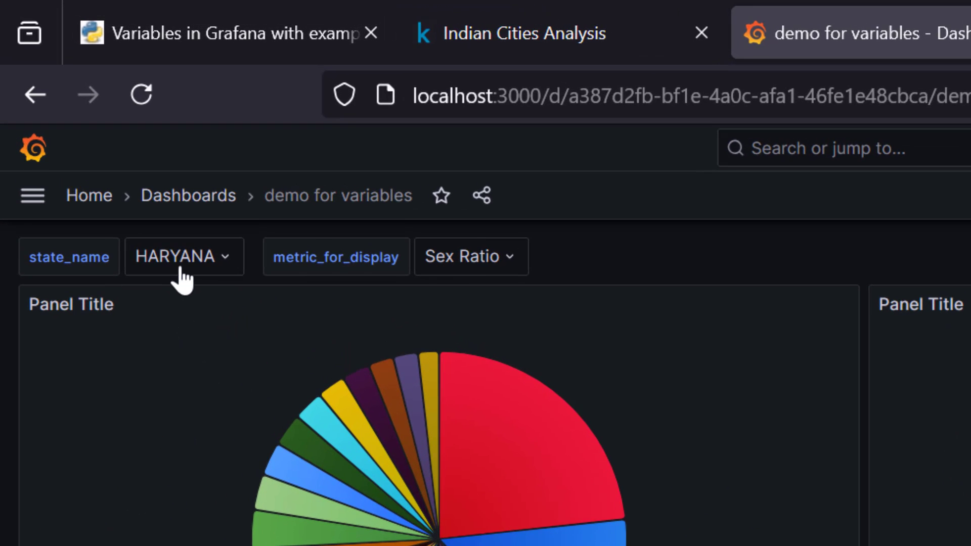
left_click(93, 135)
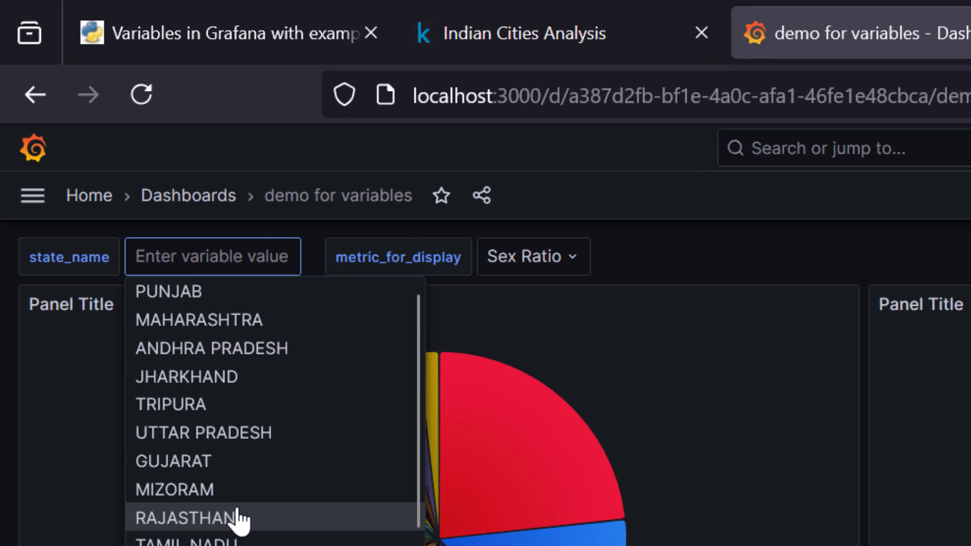
scroll(238, 519, "down", 6)
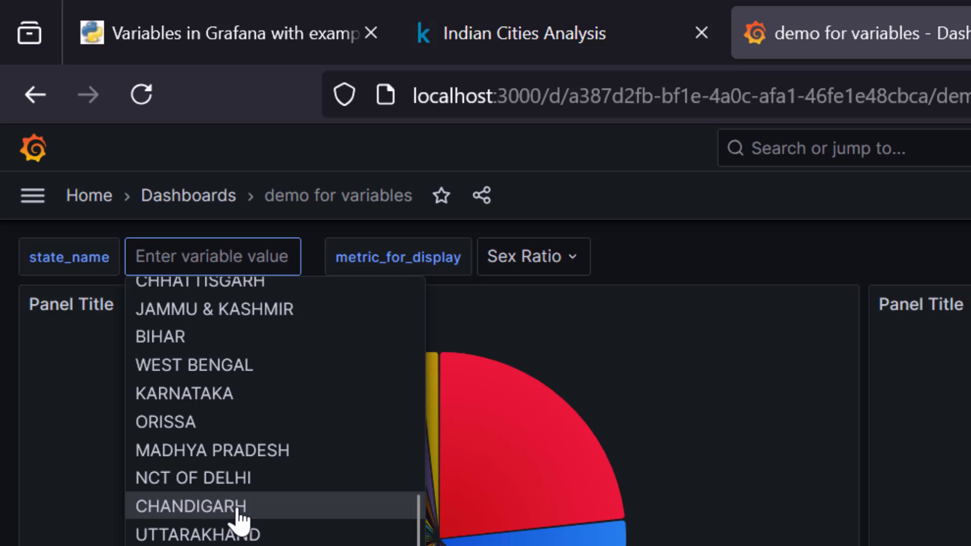
left_click(548, 272)
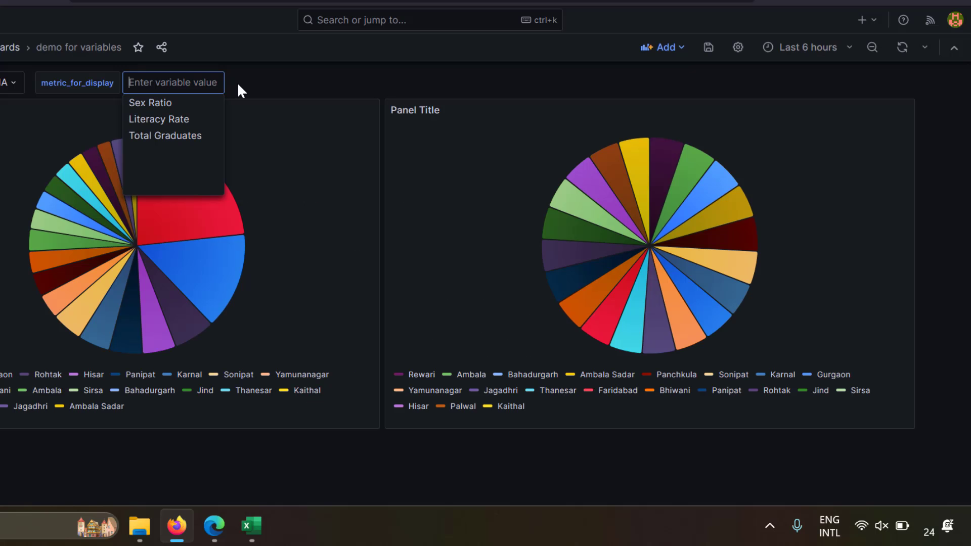
left_click(614, 257)
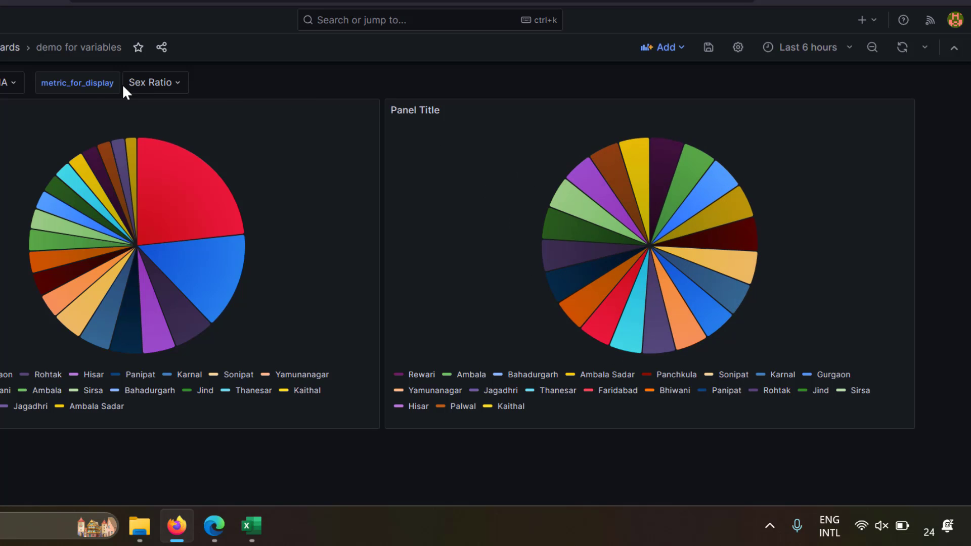
left_click(157, 91)
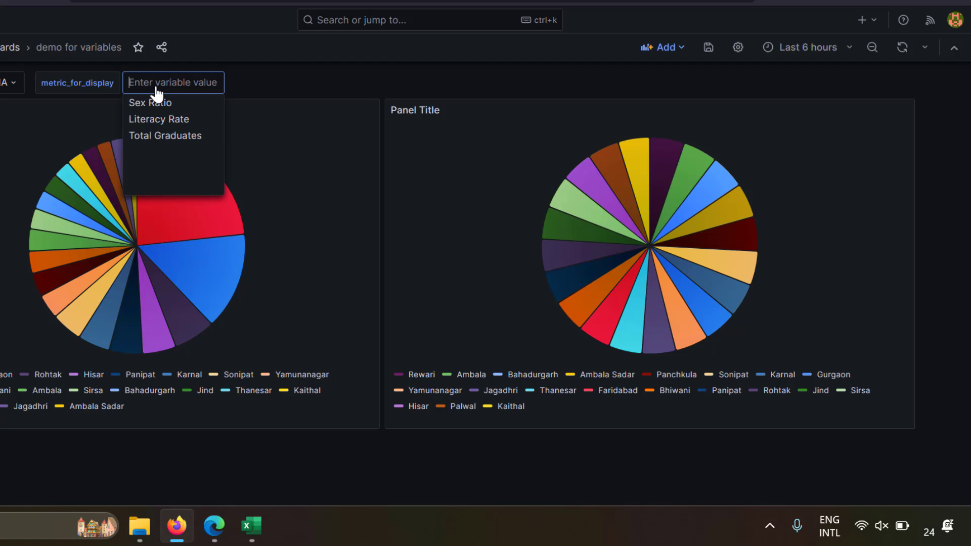
left_click(279, 96)
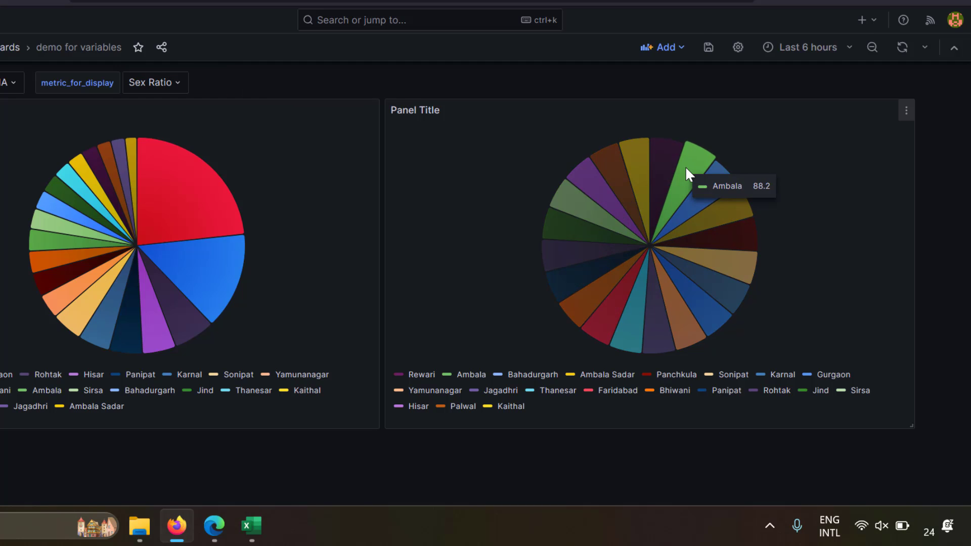
- Edit the literacy rate pie chart panel's UQL query so it projects "name_of_city" and "$metric_for_display"
left_click(906, 111)
left_click(834, 163)
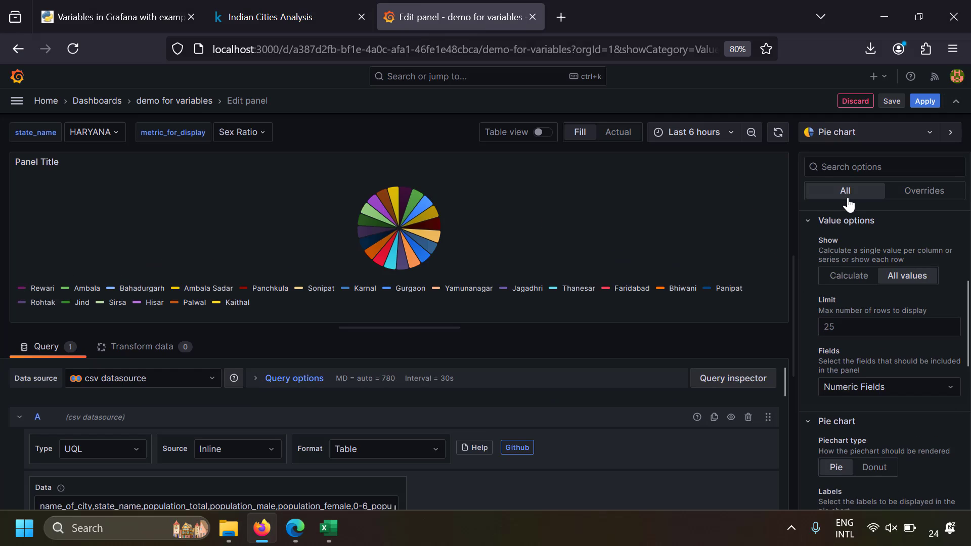
scroll(509, 367, "down", 5)
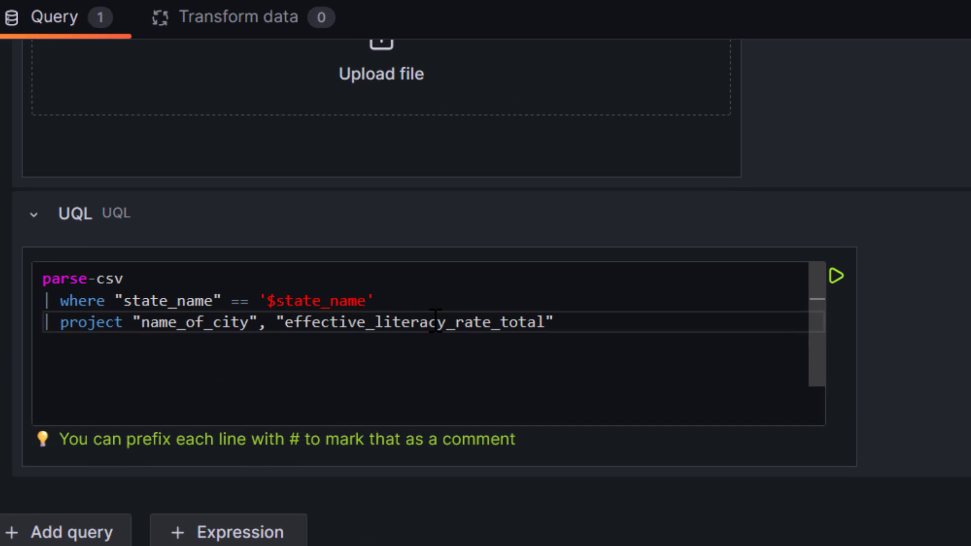
double_click(437, 321)
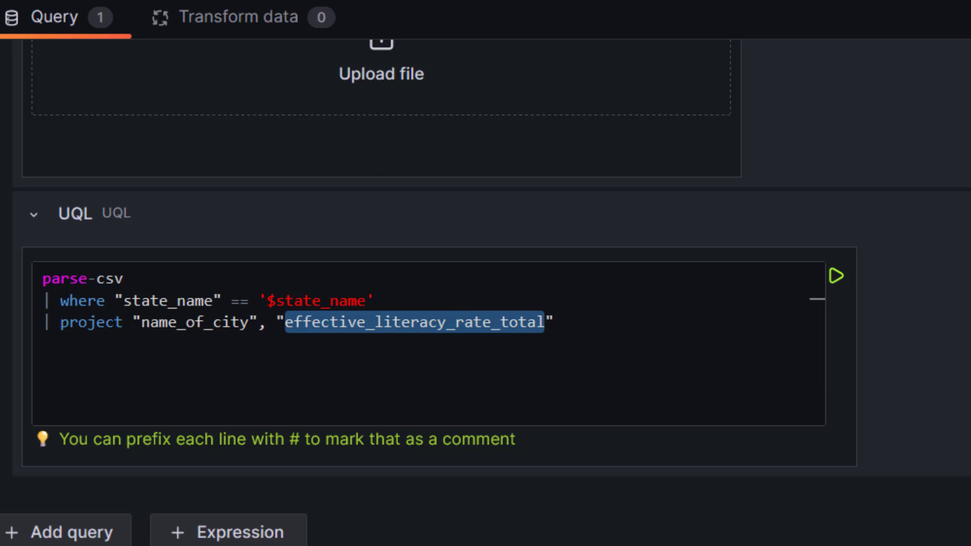
key("BackSpace")
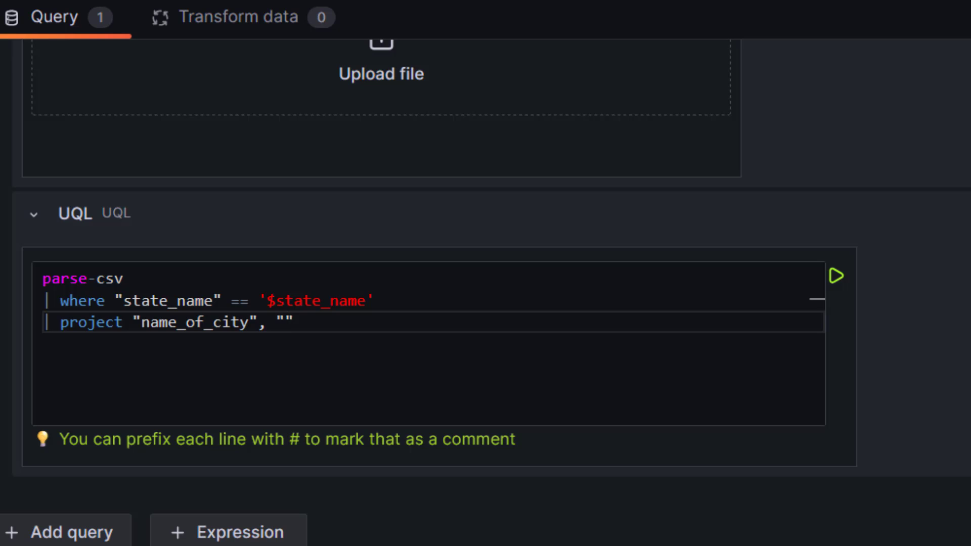
type("$")
type("metric_for")
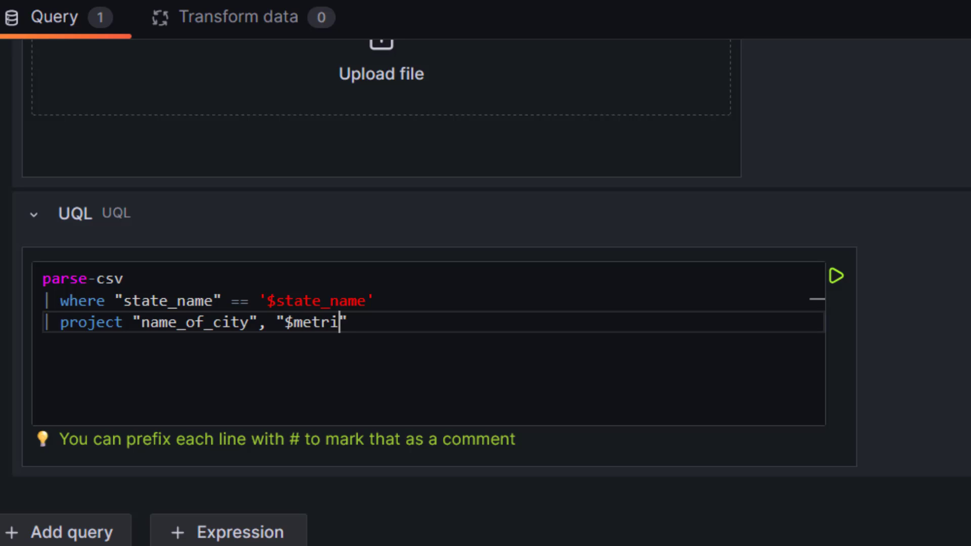
type("_display")
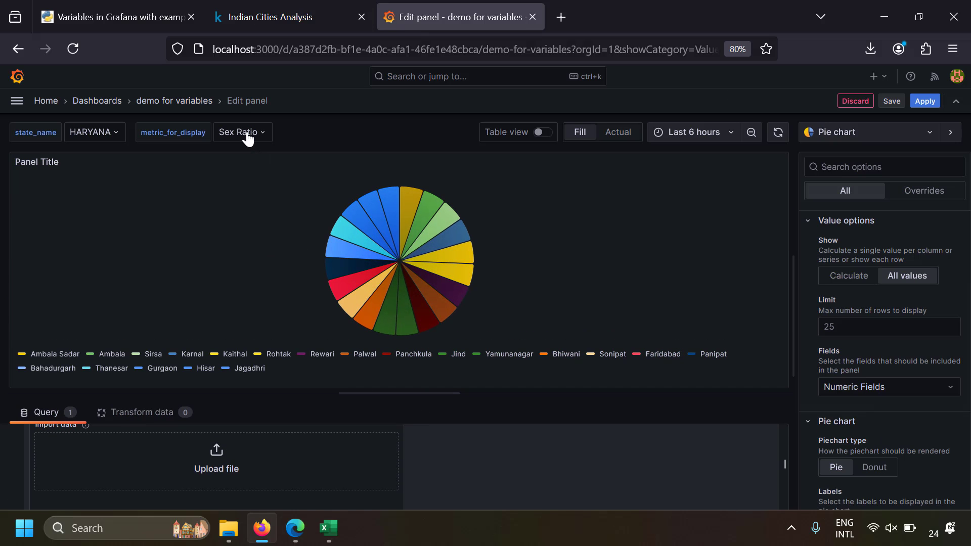
- Preview the edited pie chart with metric_for_display set to Total Graduates, and return to the dashboard
left_click(248, 134)
left_click(248, 178)
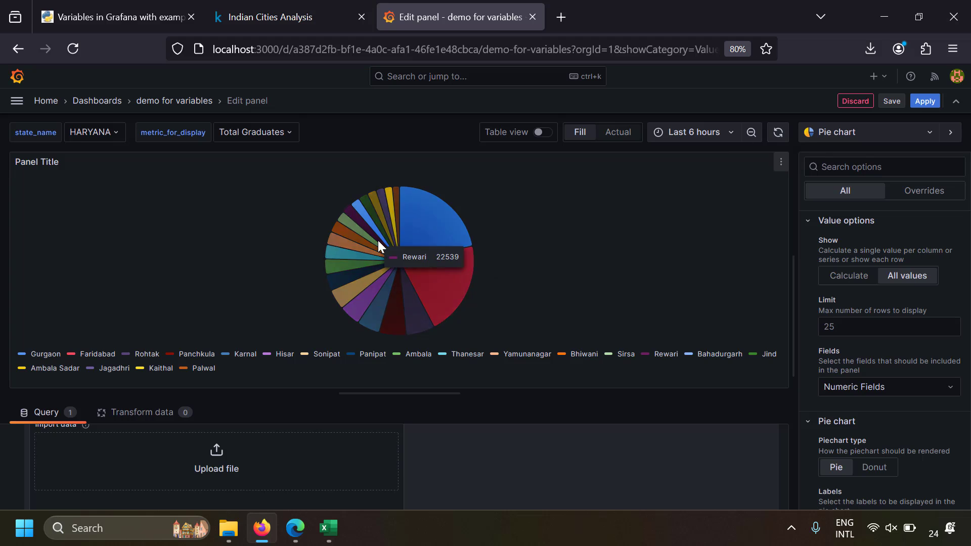
key("Escape")
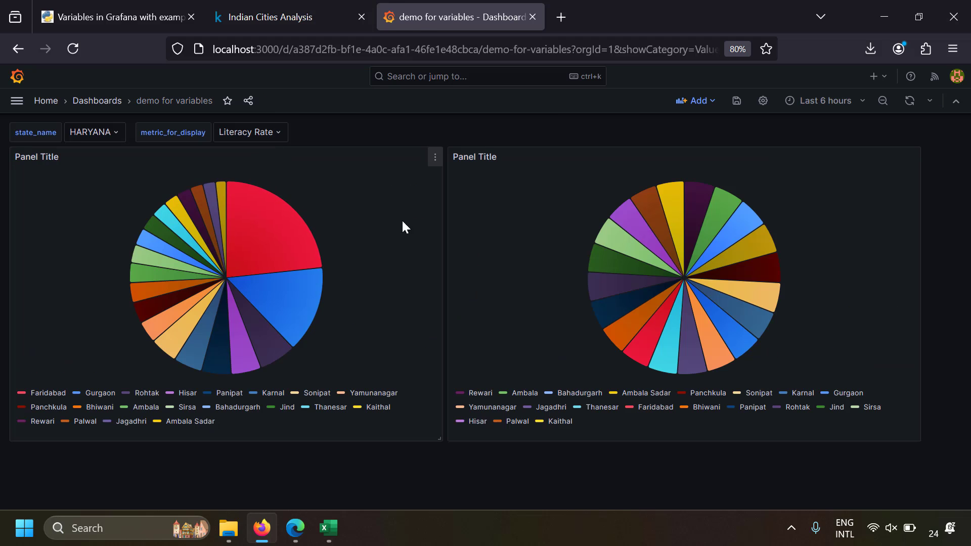
- Set metric_for_display to Sex Ratio on the dashboard, check the pie chart's values and save the dashboard
left_click(242, 134)
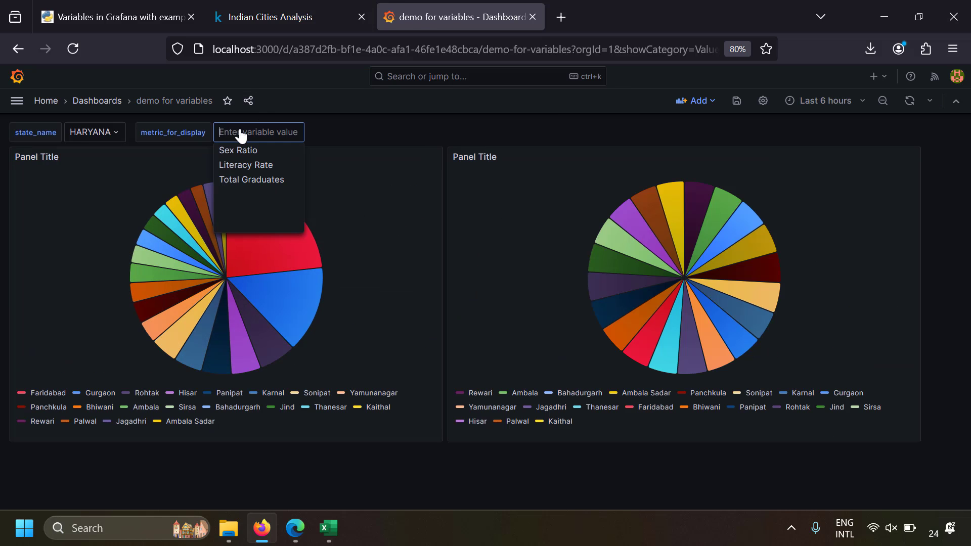
left_click(245, 152)
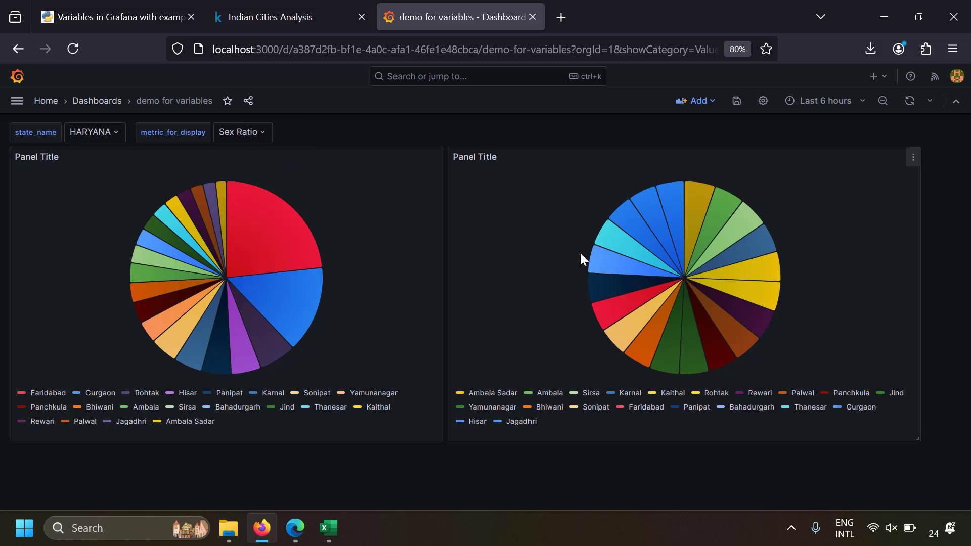
mouse_move(629, 287)
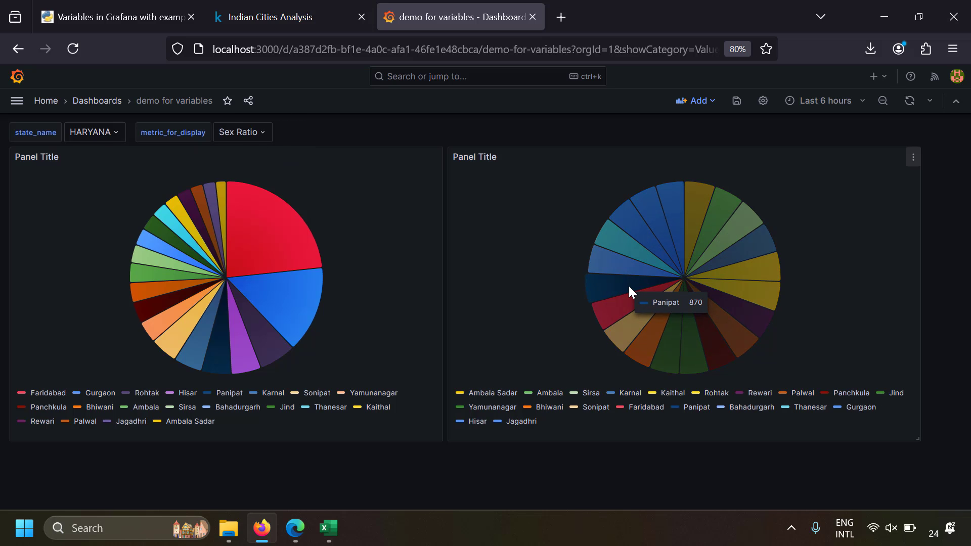
left_click(735, 101)
left_click(570, 306)
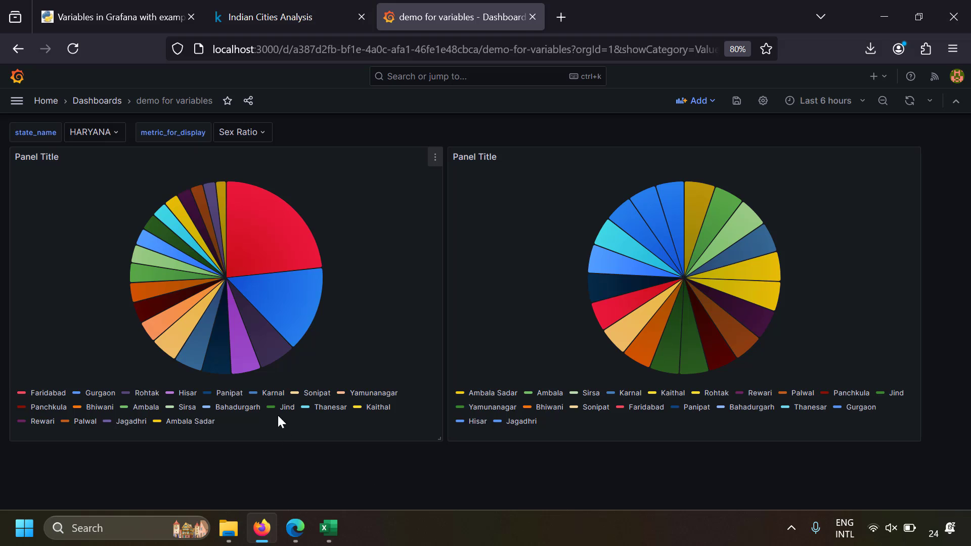
left_click(246, 136)
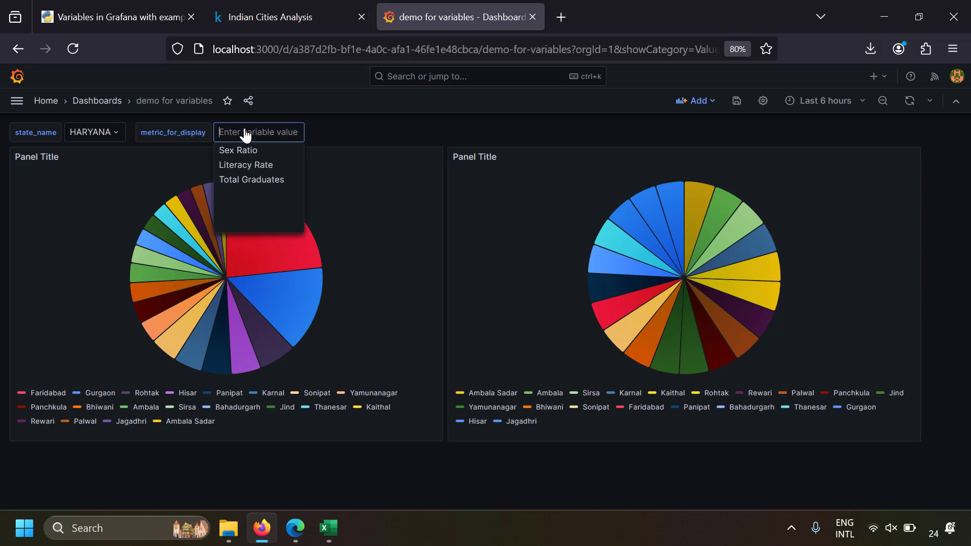
left_click(332, 135)
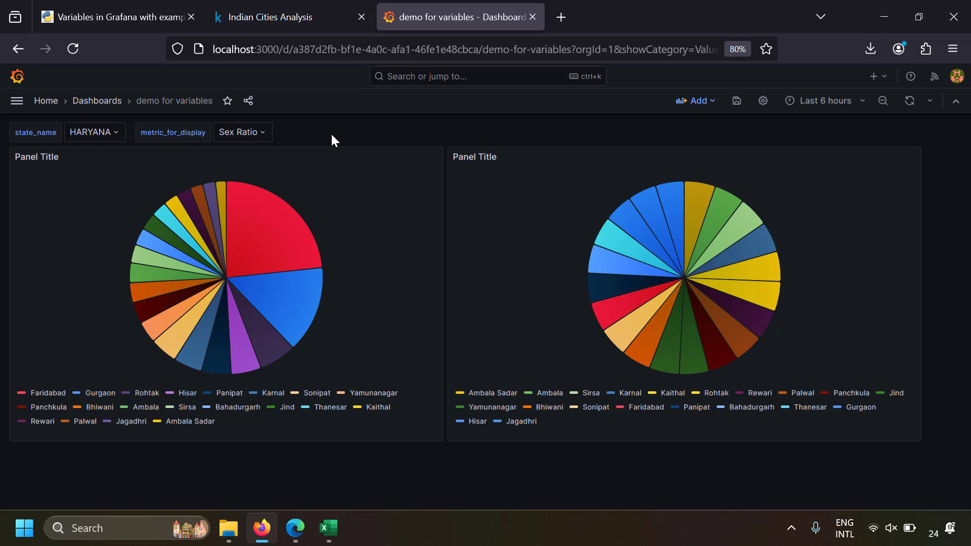
- Add a new variable named "Title" in the dashboard settings and set its type to Text box
left_click(761, 108)
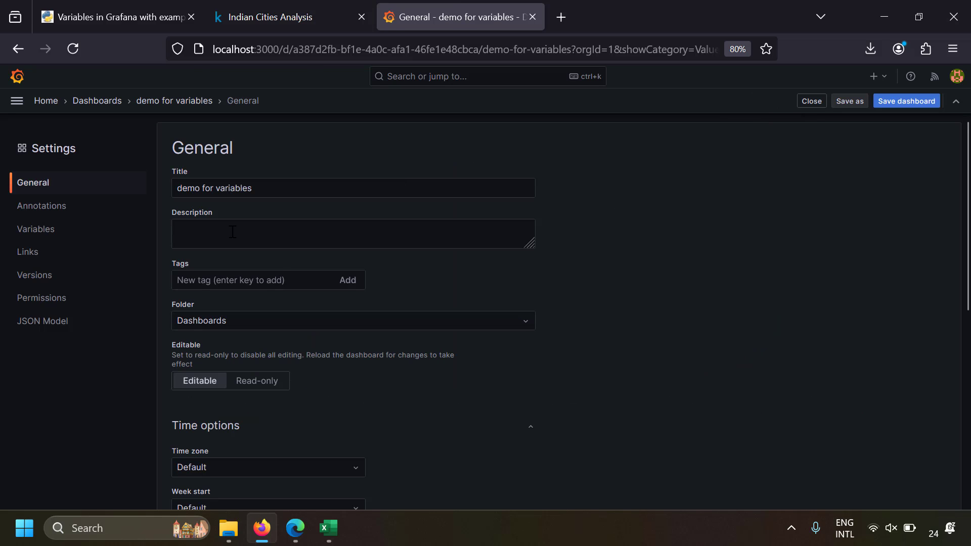
left_click(50, 242)
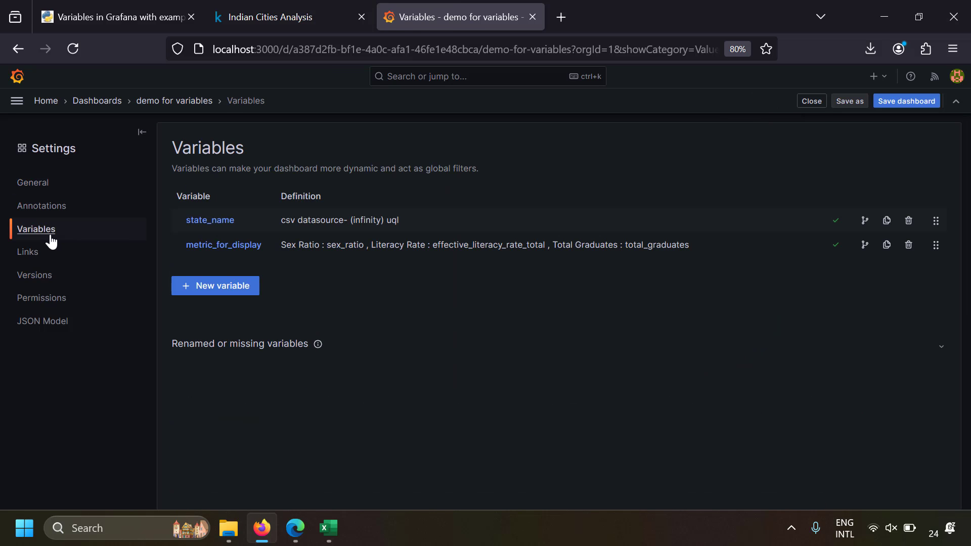
left_click(213, 287)
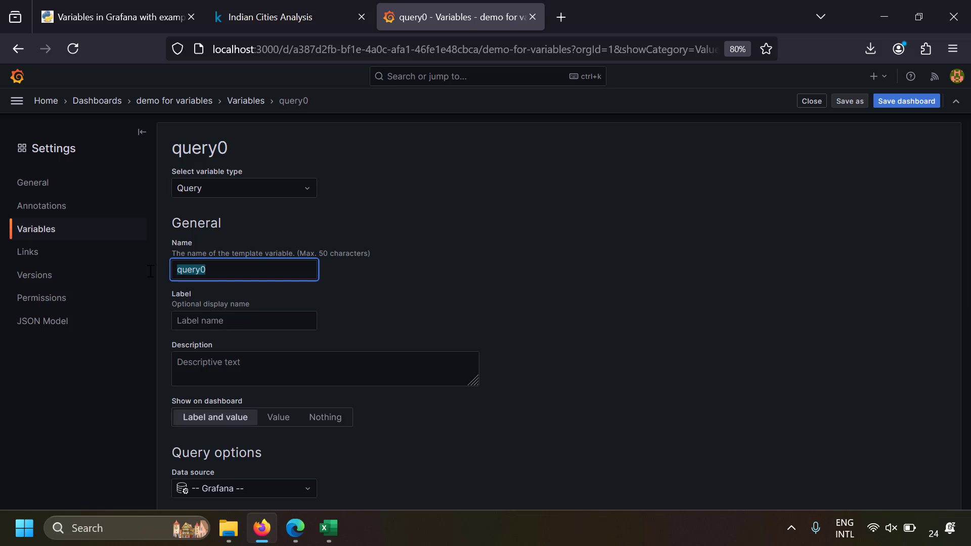
type("Title")
left_click(427, 260)
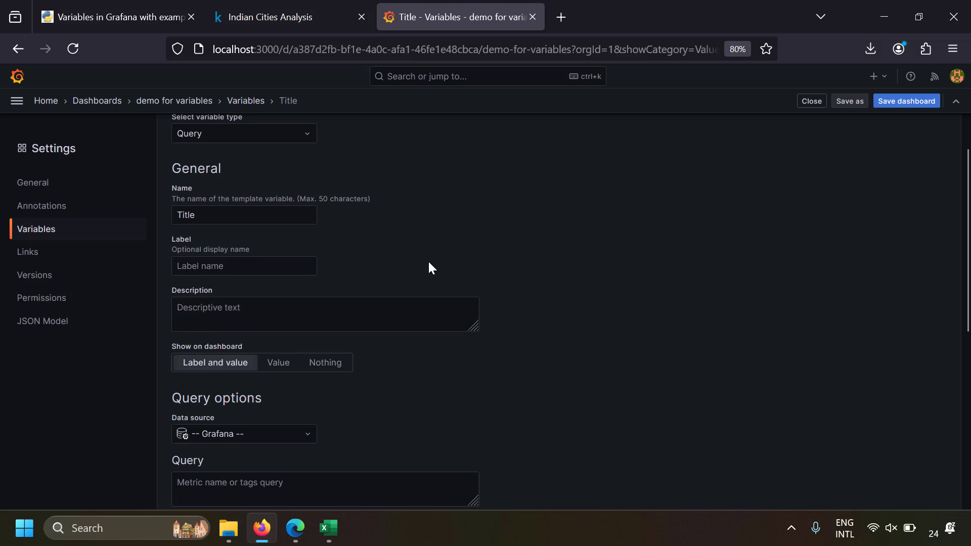
left_click(207, 185)
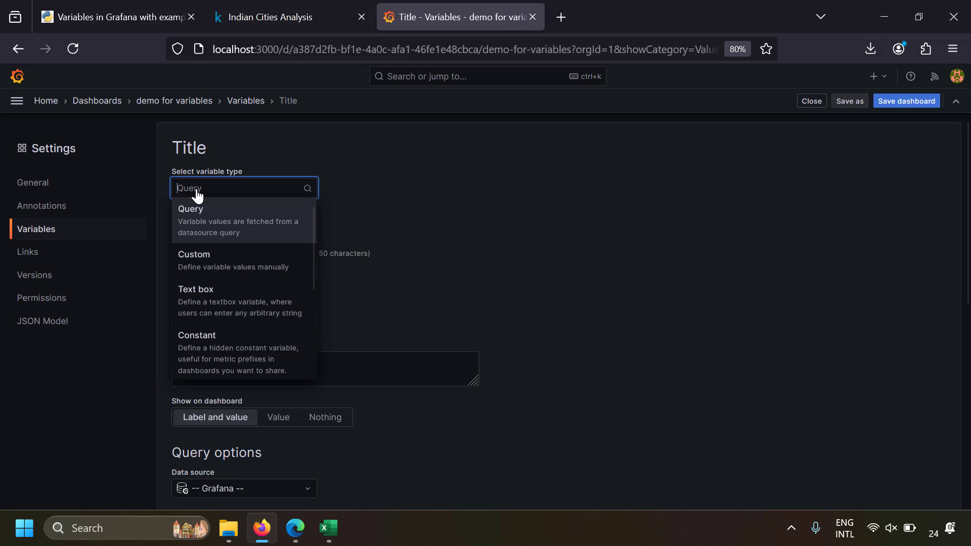
left_click(210, 292)
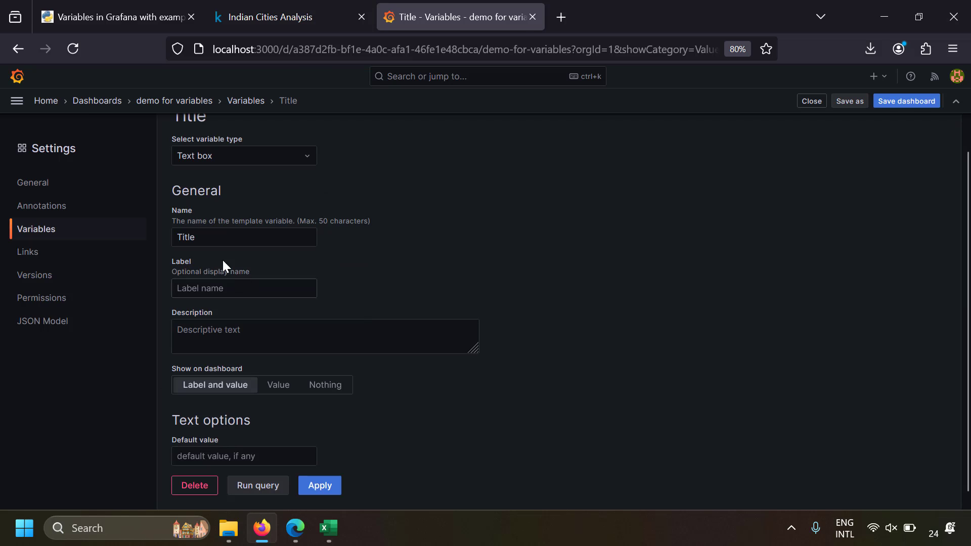
- Rename the text box variable in lowercase as "title" and apply it without a default value
double_click(199, 242)
type("title")
left_click(487, 204)
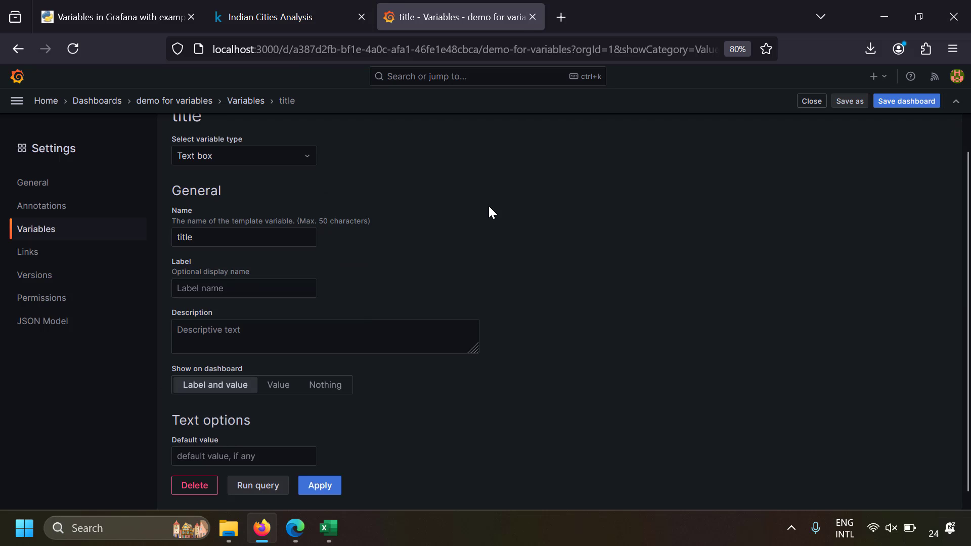
left_click(320, 485)
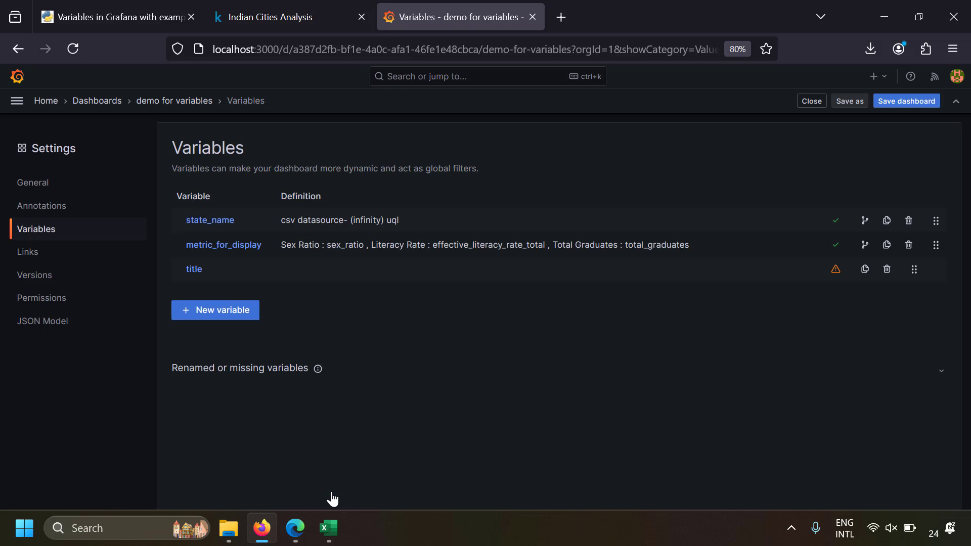
- Save the dashboard with the added variable and return to it to look at the title input
left_click(925, 101)
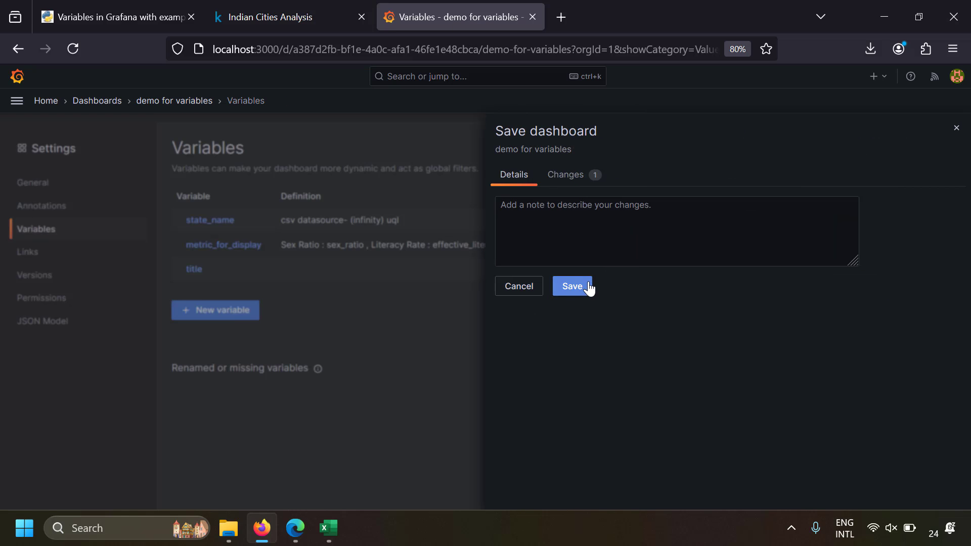
left_click(588, 291)
left_click(176, 102)
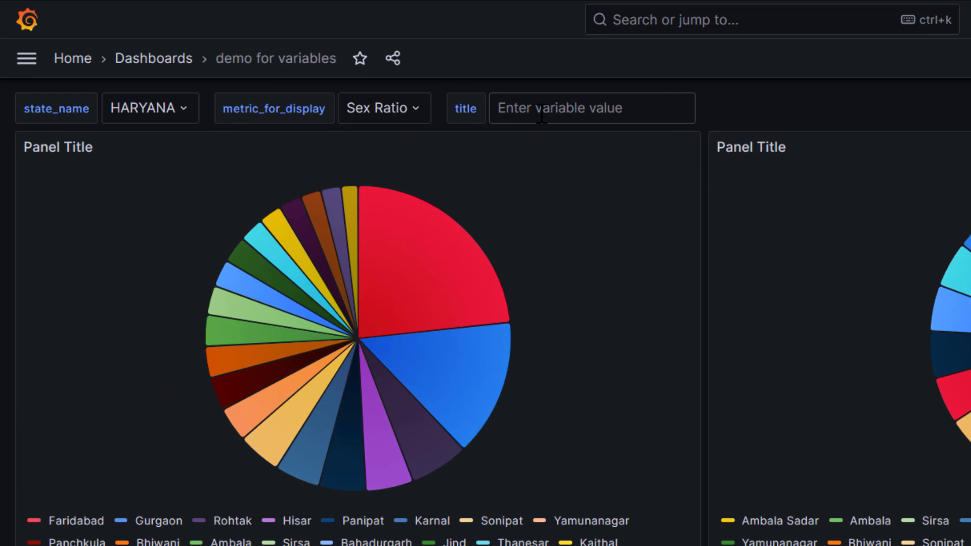
left_click(541, 116)
left_click(787, 108)
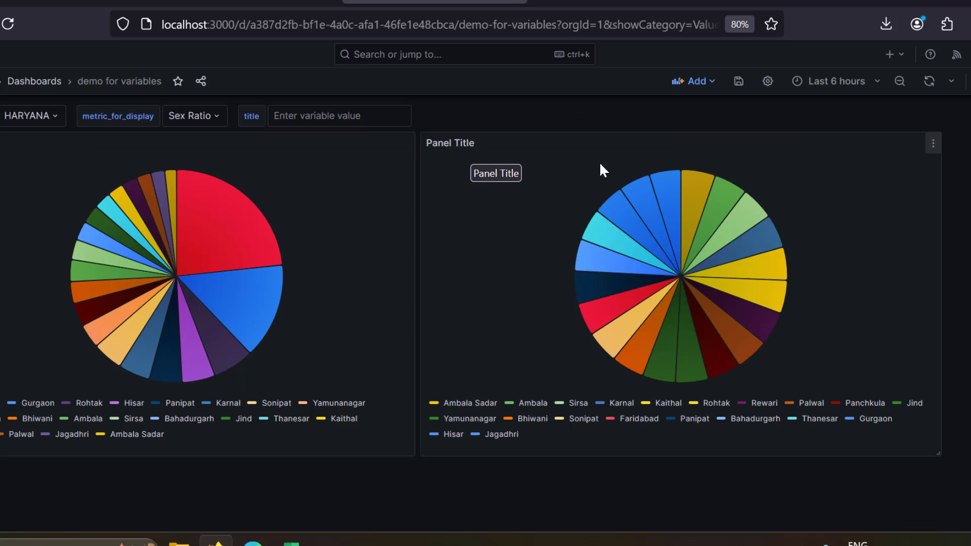
- Set the panel title of the second pie chart, driven by metric_for_display, to "$title" and save the dashboard
left_click(933, 143)
left_click(819, 143)
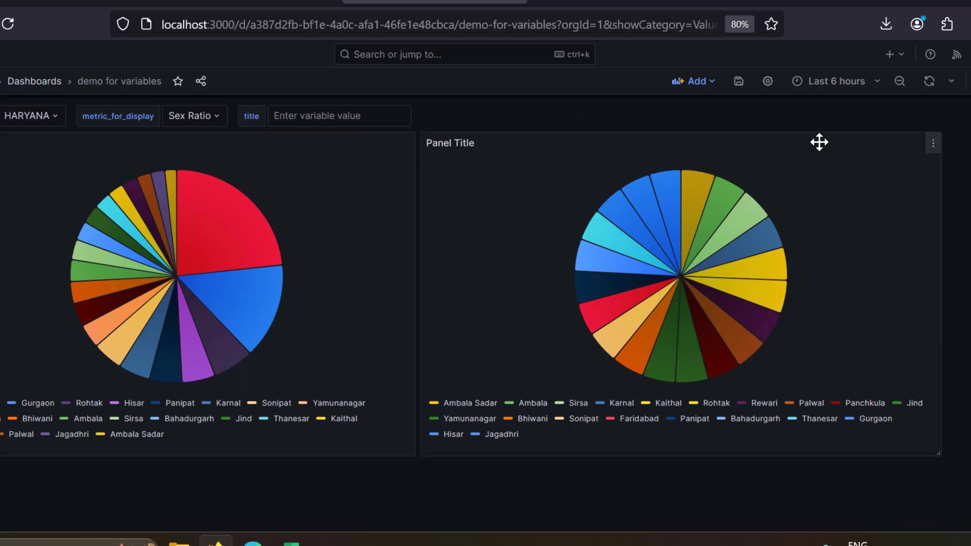
left_click(933, 144)
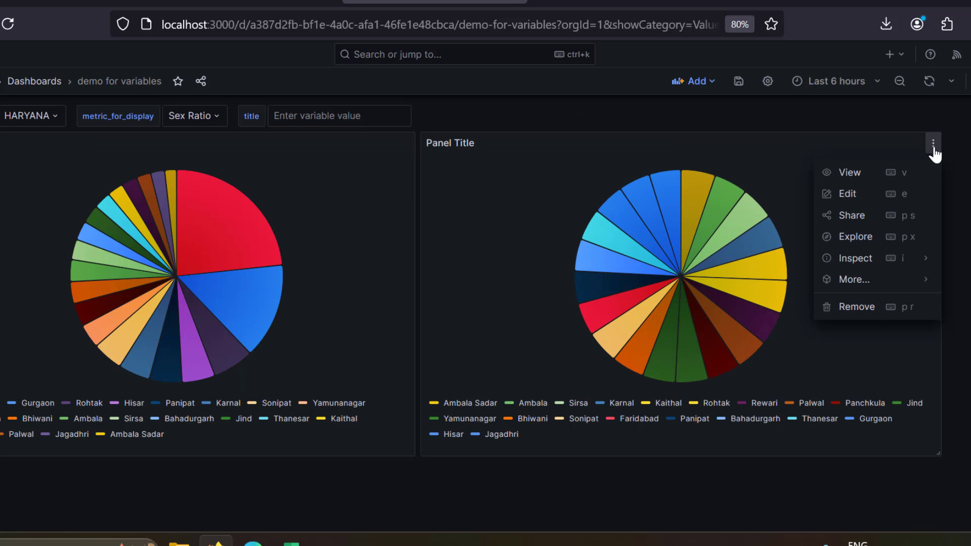
left_click(842, 195)
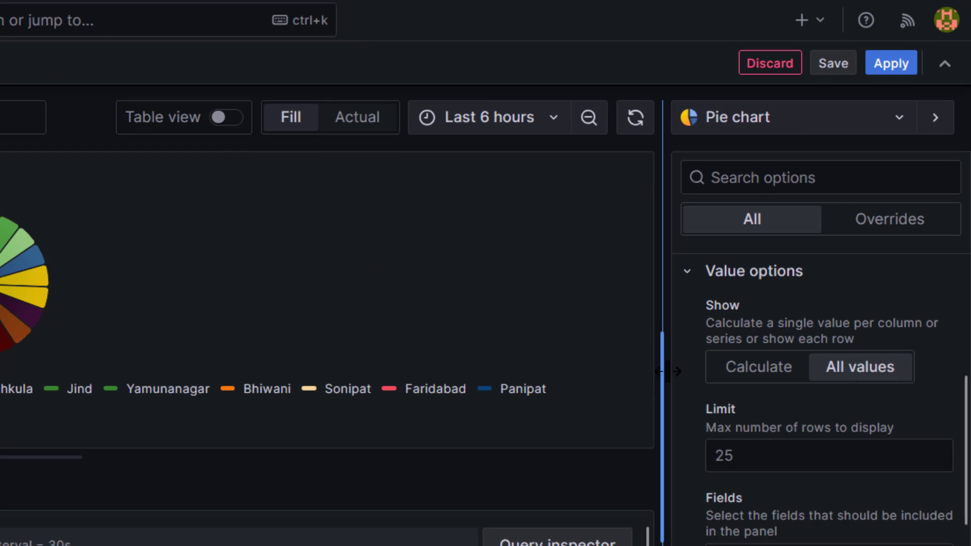
left_click_drag(659, 373, 335, 434)
scroll(557, 390, "up", 5)
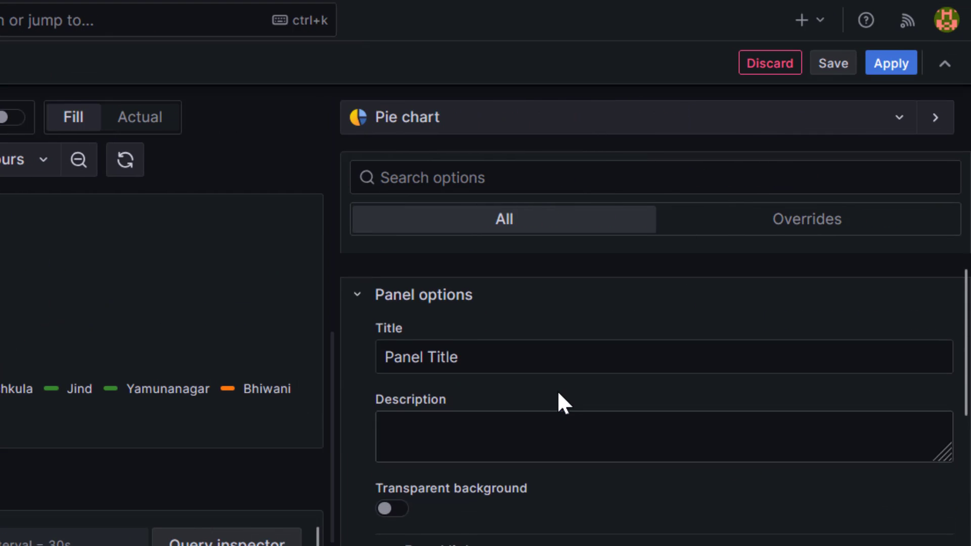
left_click_drag(511, 339, 333, 342)
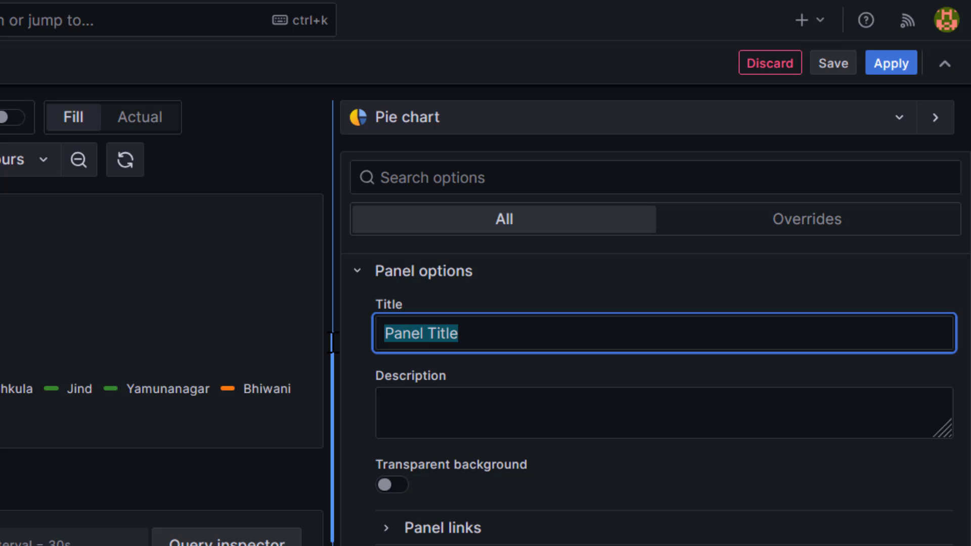
type("$title")
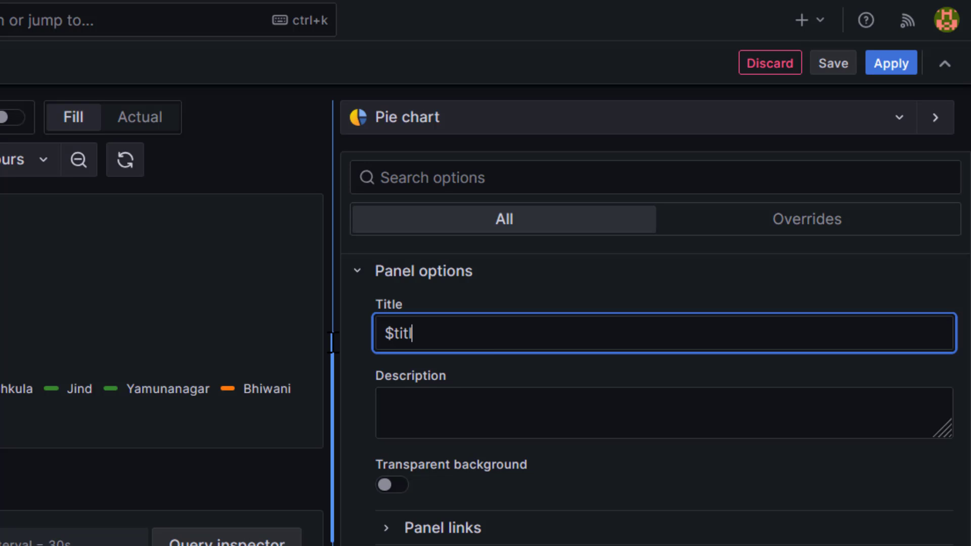
left_click(556, 87)
left_click(834, 67)
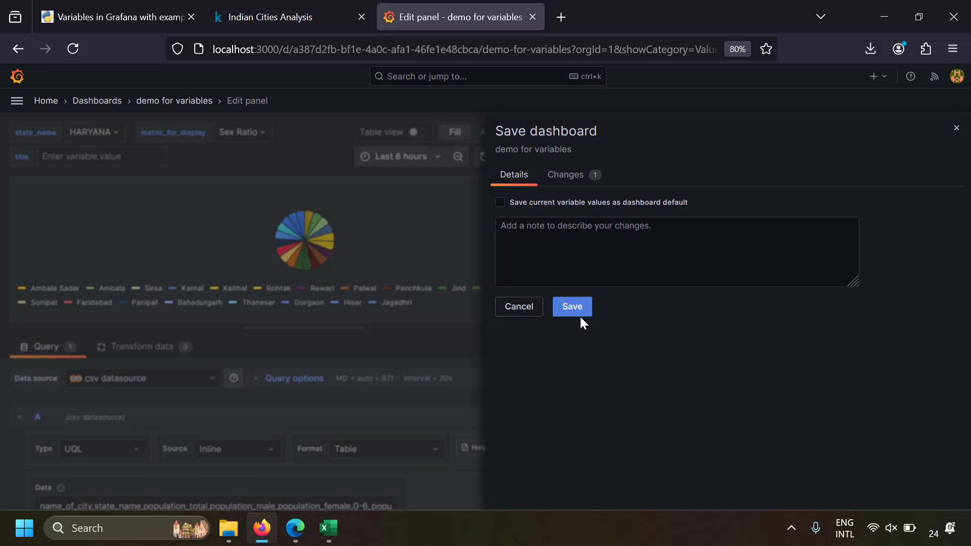
left_click(580, 317)
- Return to the dashboard and test the title variable with the value "sdfsdfsdf"
left_click(191, 101)
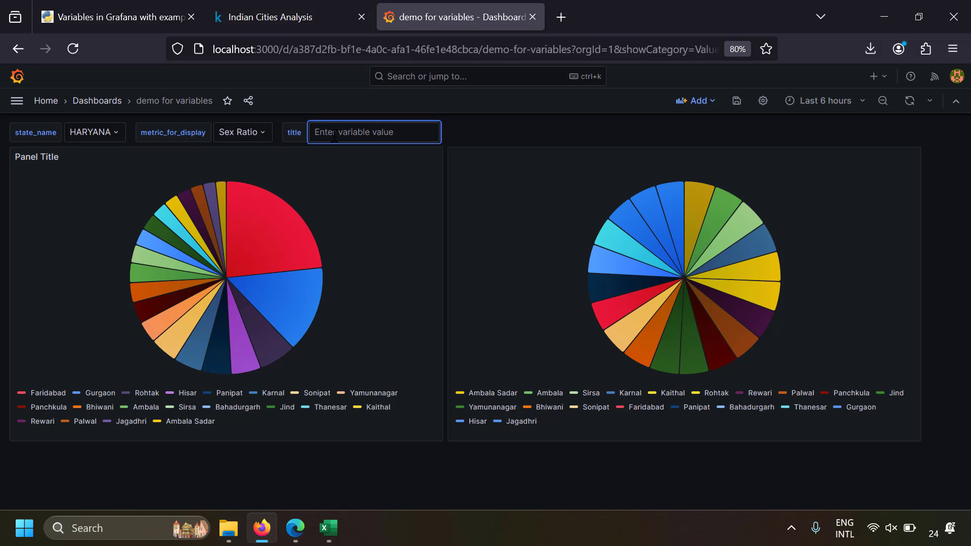
type("sdfsdfsdf")
left_click(458, 132)
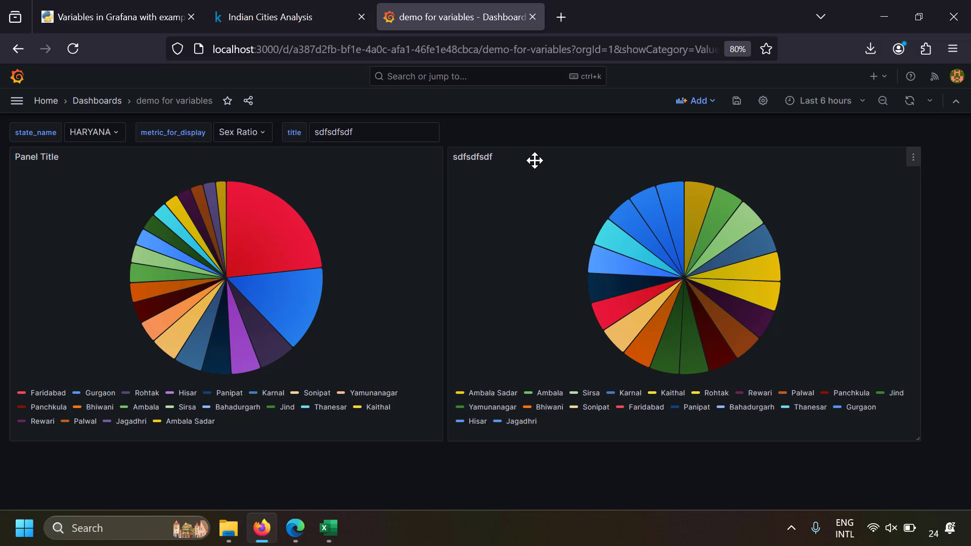
- Change the second pie chart's panel title to "$title ($metric_for_display of $state_name)", then save and return to the dashboard
left_click(914, 158)
left_click(840, 204)
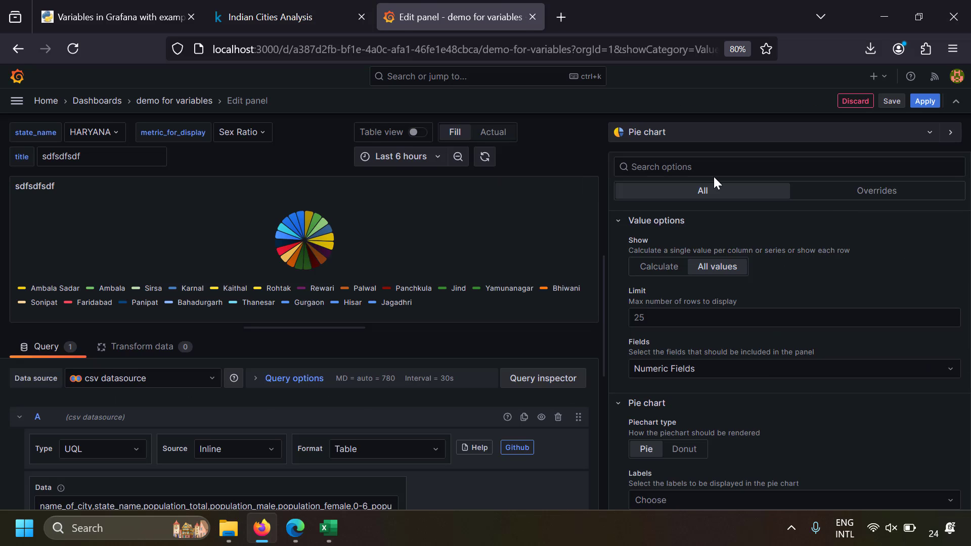
scroll(696, 293, "up", 3)
left_click(669, 259)
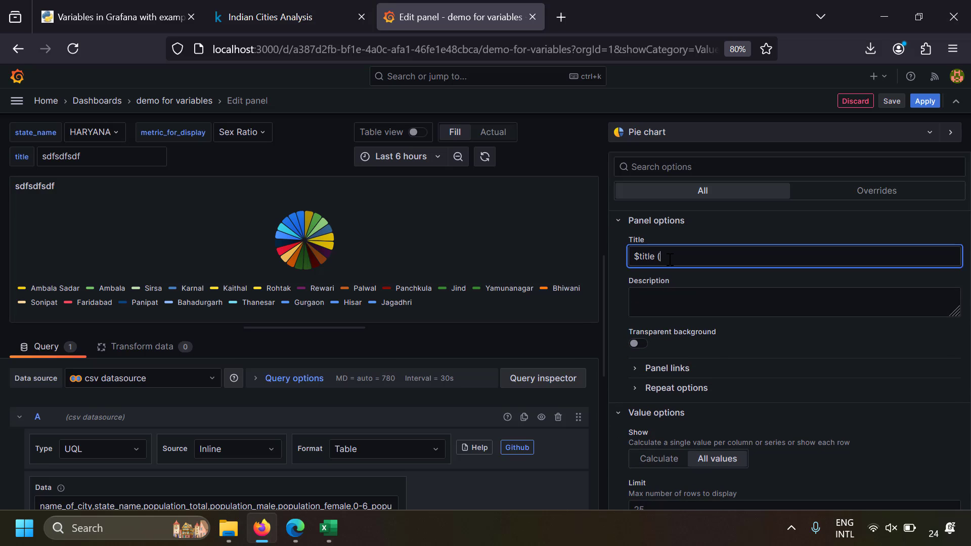
type("$metric_for_display of $state_name)")
left_click(890, 100)
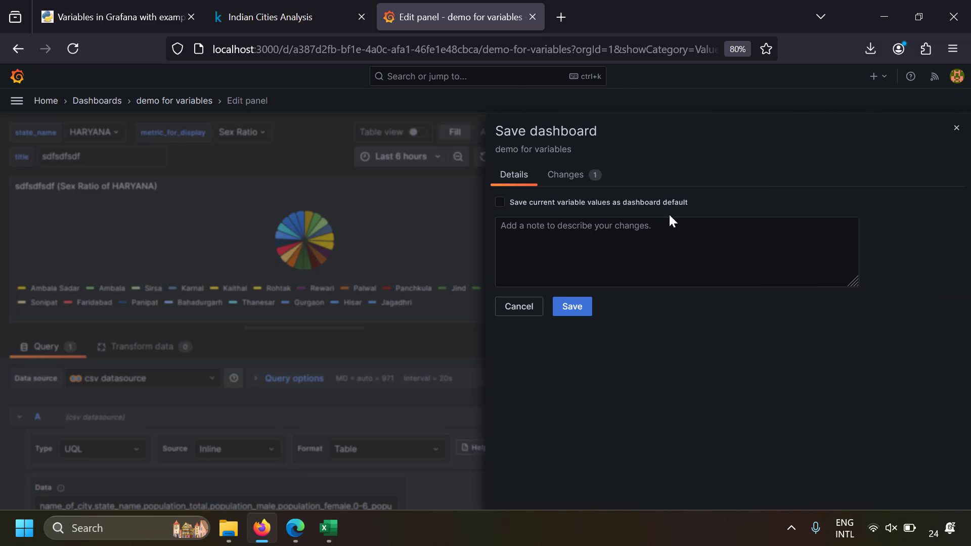
left_click(569, 307)
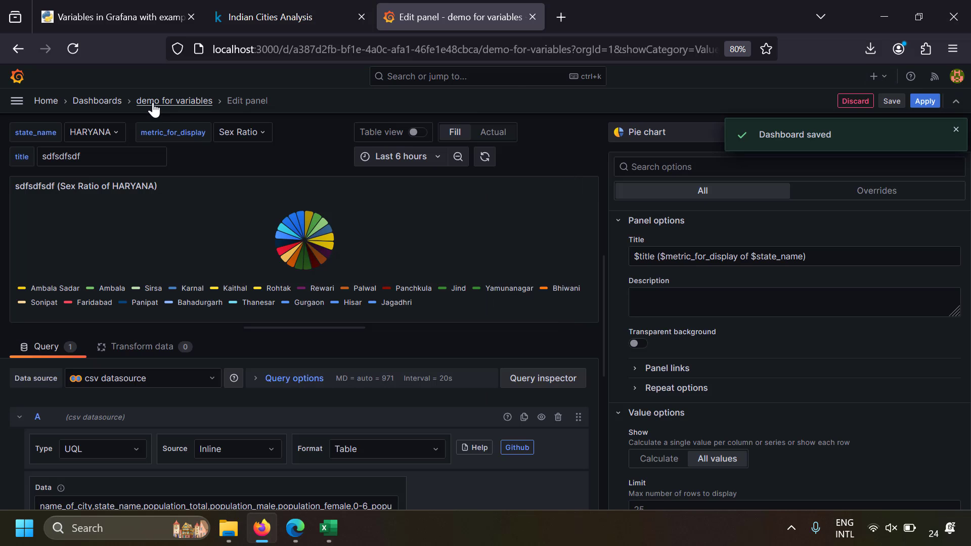
left_click(153, 104)
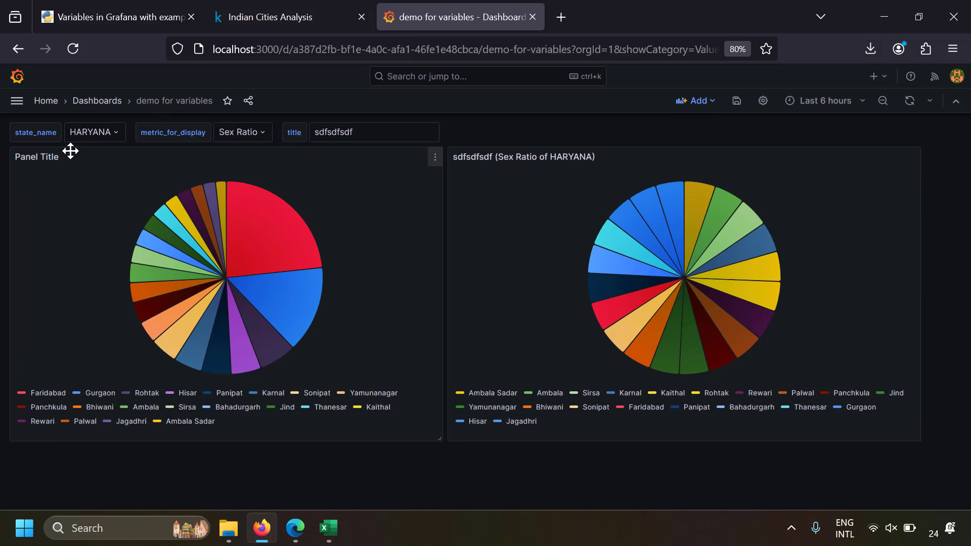
- Set state_name to UTTAR PRADESH and metric_for_display to Total Graduates on the dashboard
left_click(96, 134)
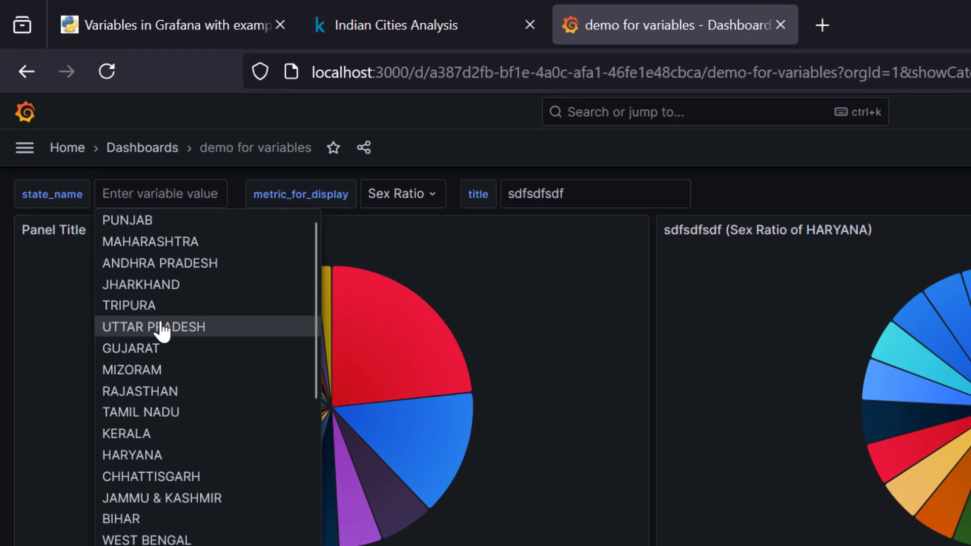
left_click(162, 330)
left_click(406, 202)
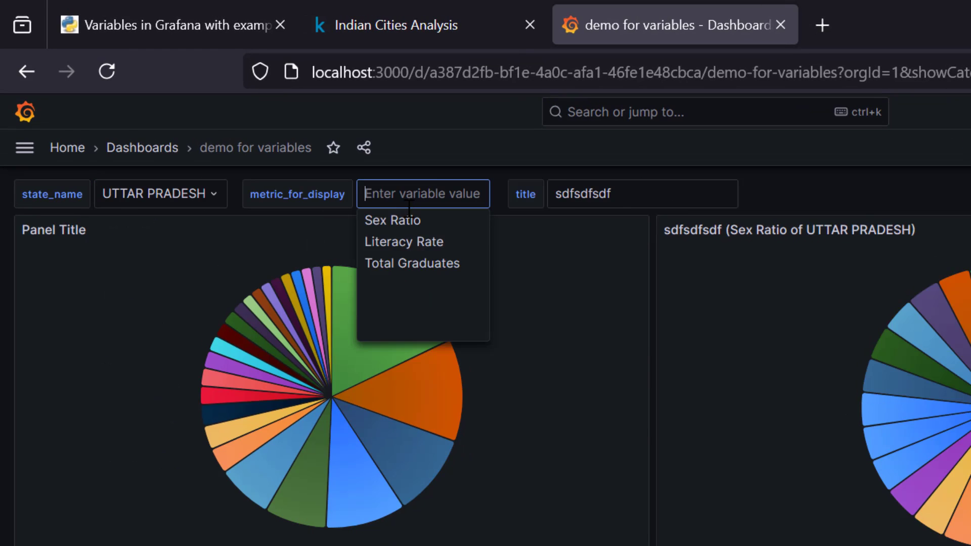
left_click(414, 264)
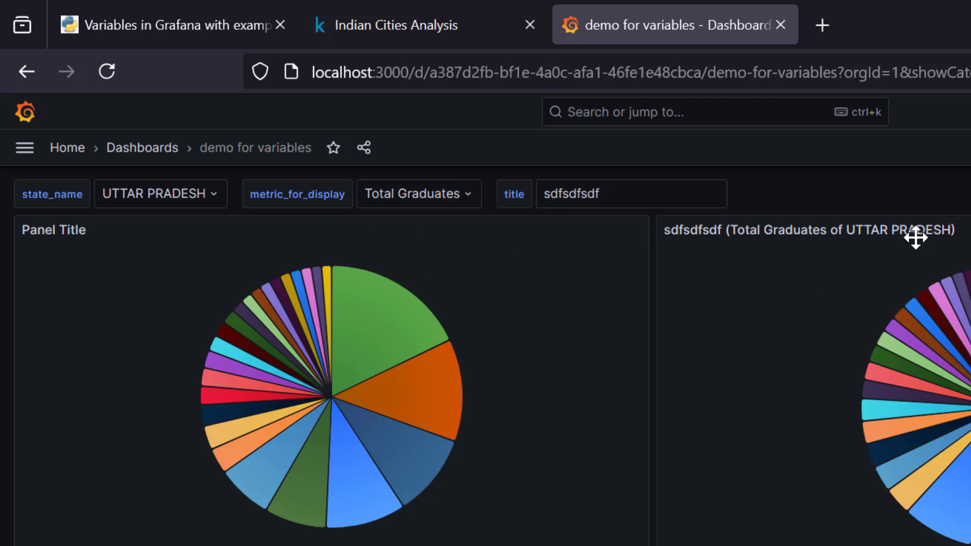
- Replace the title variable's value with "Analysis" on the dashboard
left_click(624, 192)
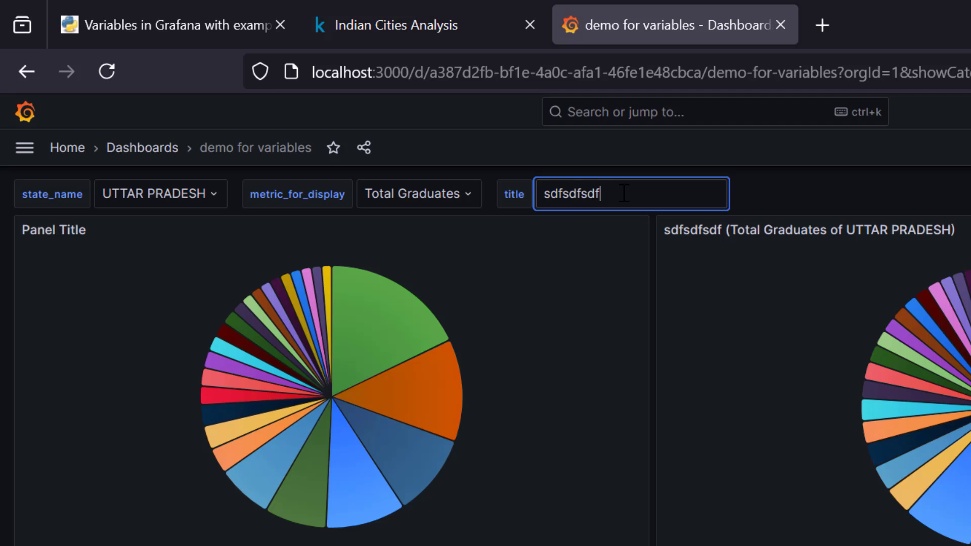
key("ctrl+a")
type("Analysis")
left_click(827, 190)
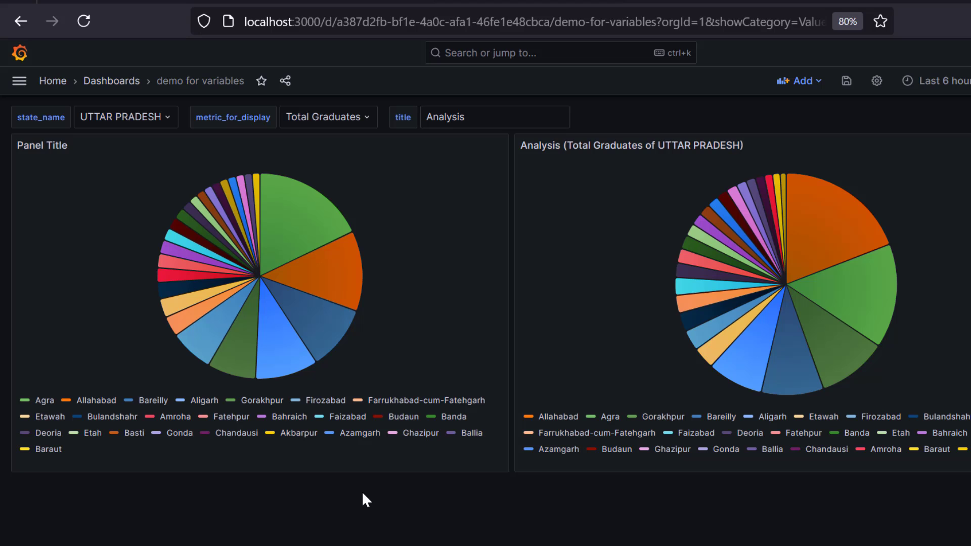
- Add a new query-type variable named "city" to the dashboard
left_click(876, 83)
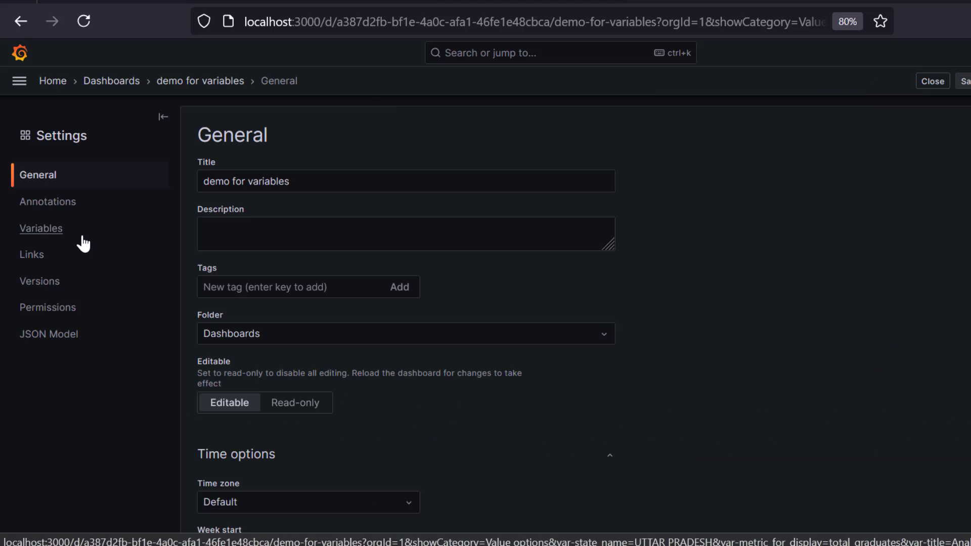
left_click(42, 229)
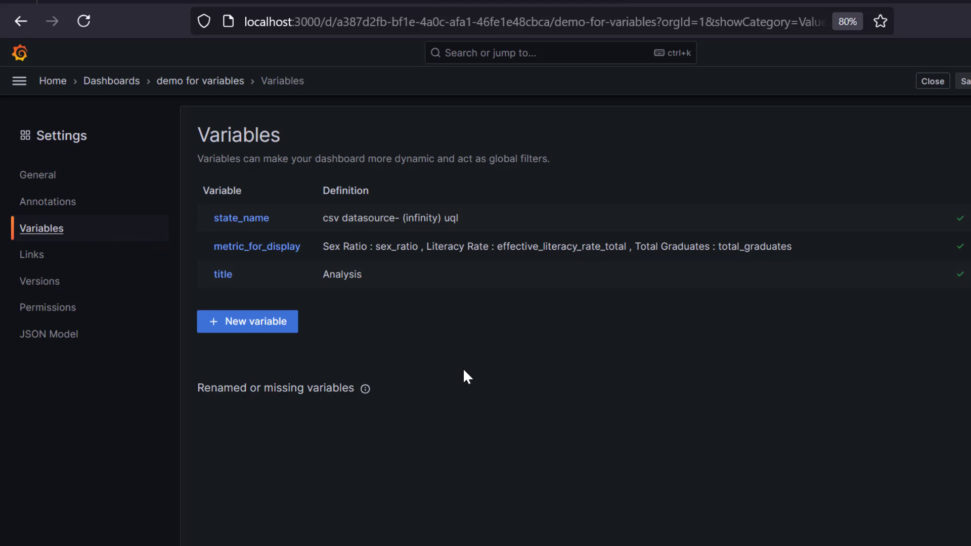
left_click(267, 324)
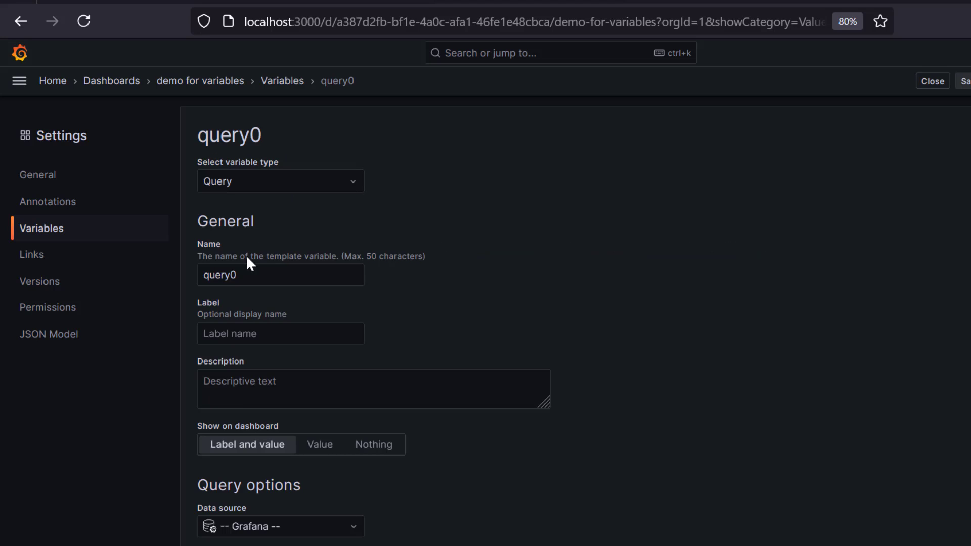
double_click(233, 275)
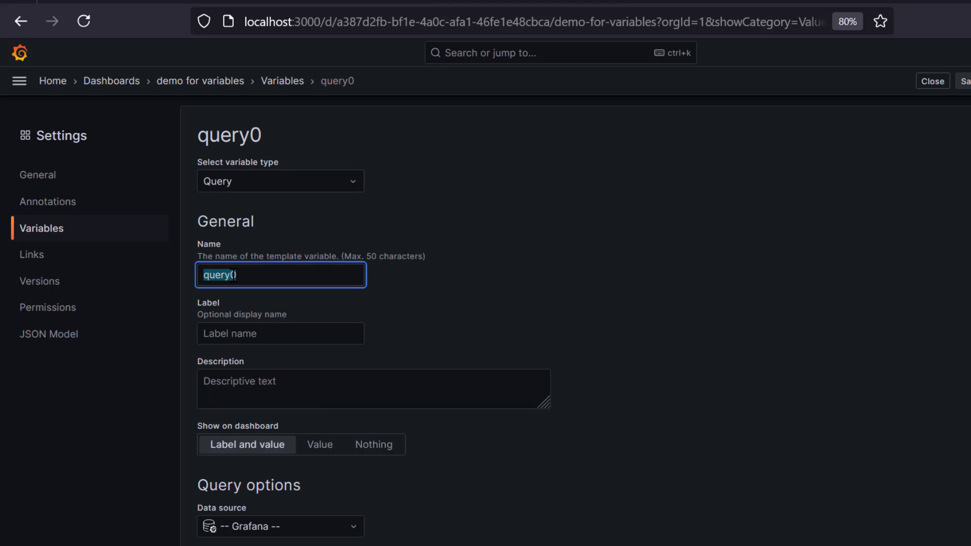
type("city")
left_click(598, 280)
- Set the city variable's data source to csv datasource with type UQL and source Inline, and upload Indian_cities.csv as its data
scroll(598, 279, "down", 5)
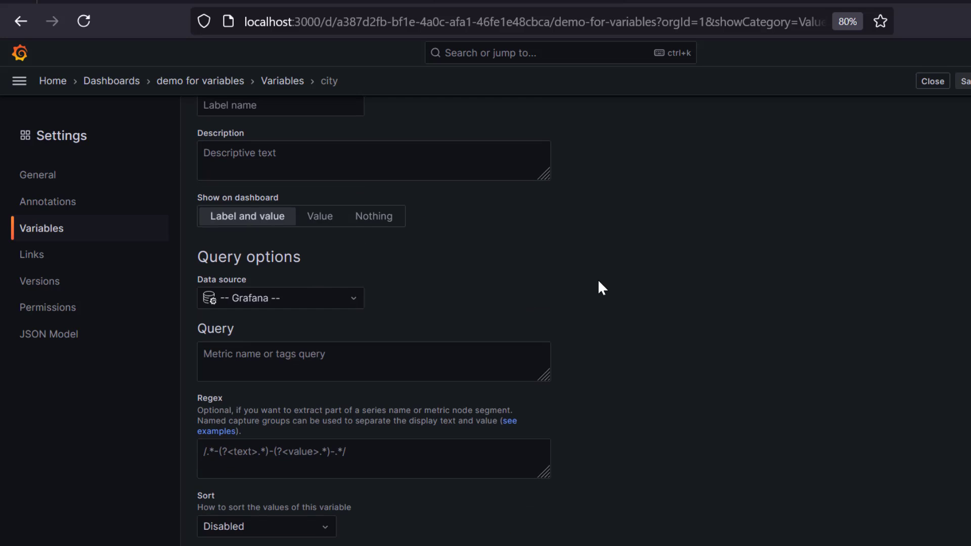
left_click(283, 298)
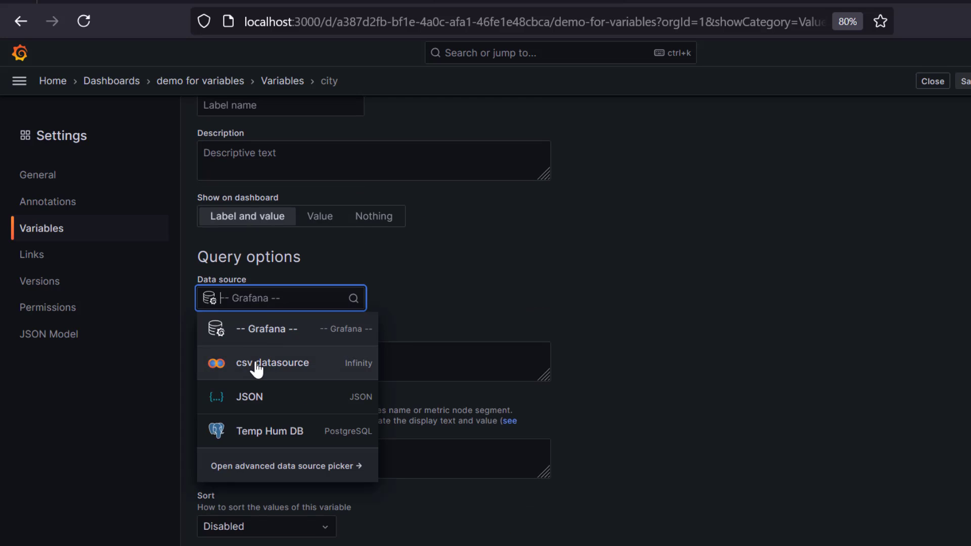
left_click(256, 369)
left_click(366, 293)
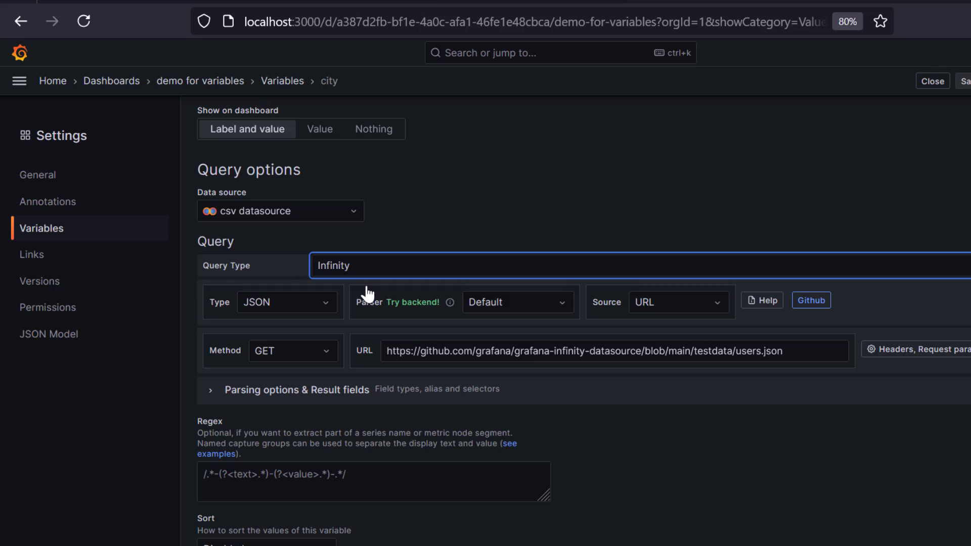
left_click(298, 309)
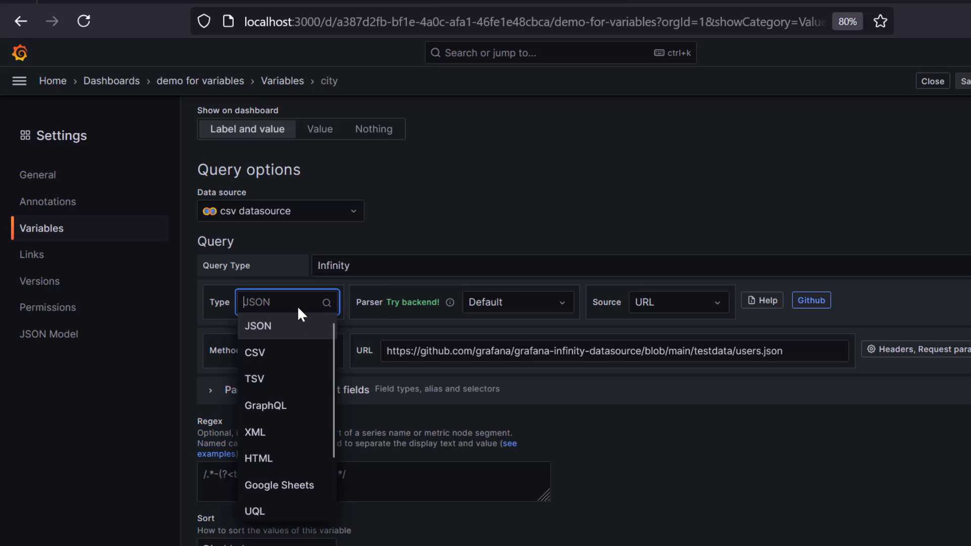
left_click(258, 508)
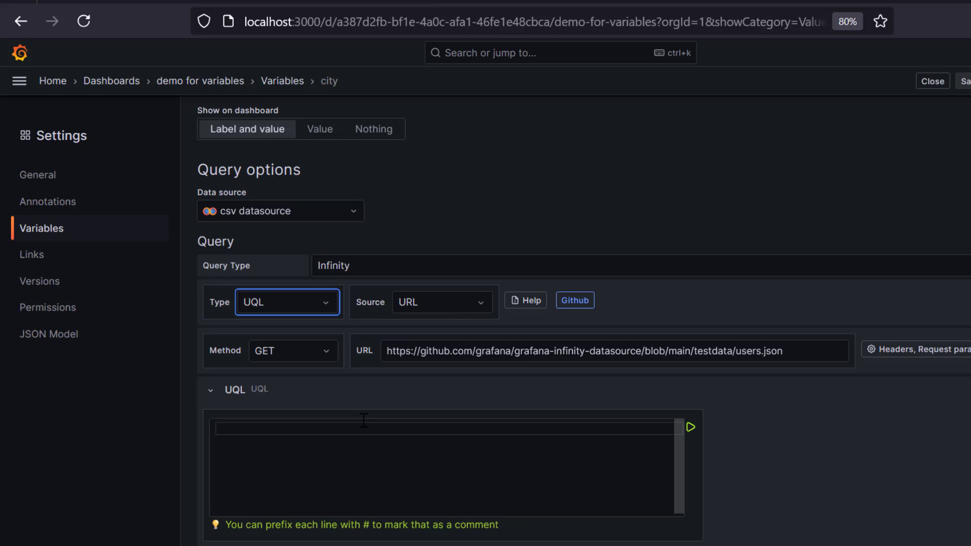
left_click(444, 306)
left_click(447, 353)
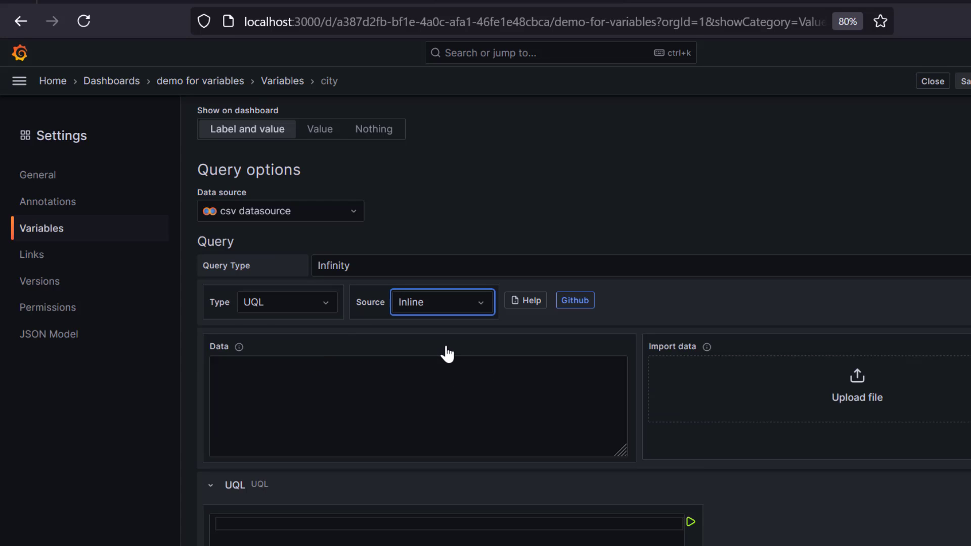
left_click(905, 414)
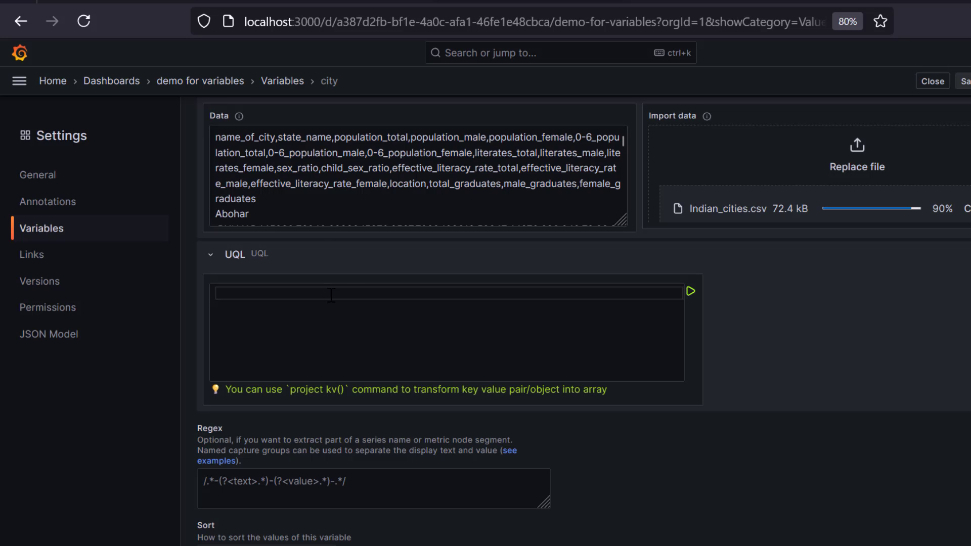
- Write the city variable's UQL query as parse-csv | project "name_of_city" and apply the variable
left_click(332, 295)
type("pars")
key("Return")
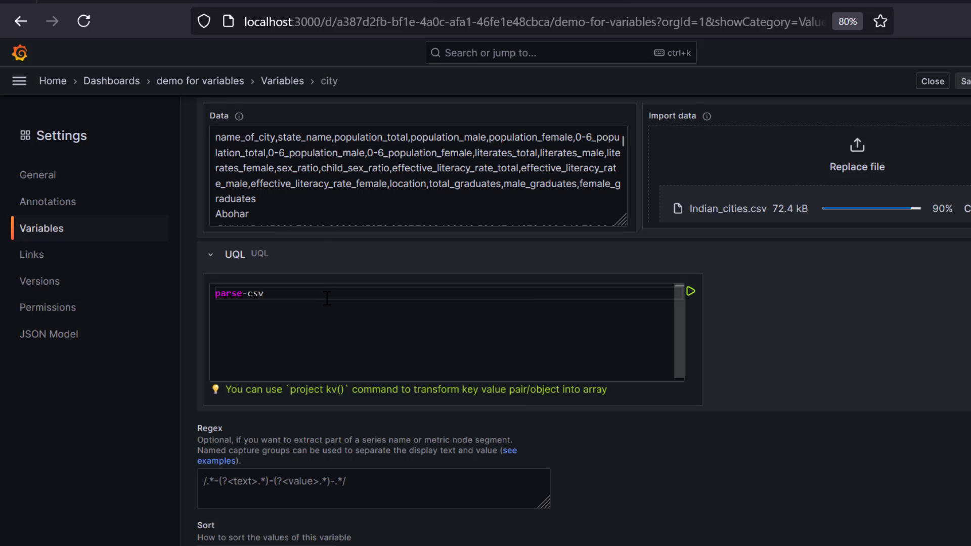
key("Return")
type("| ")
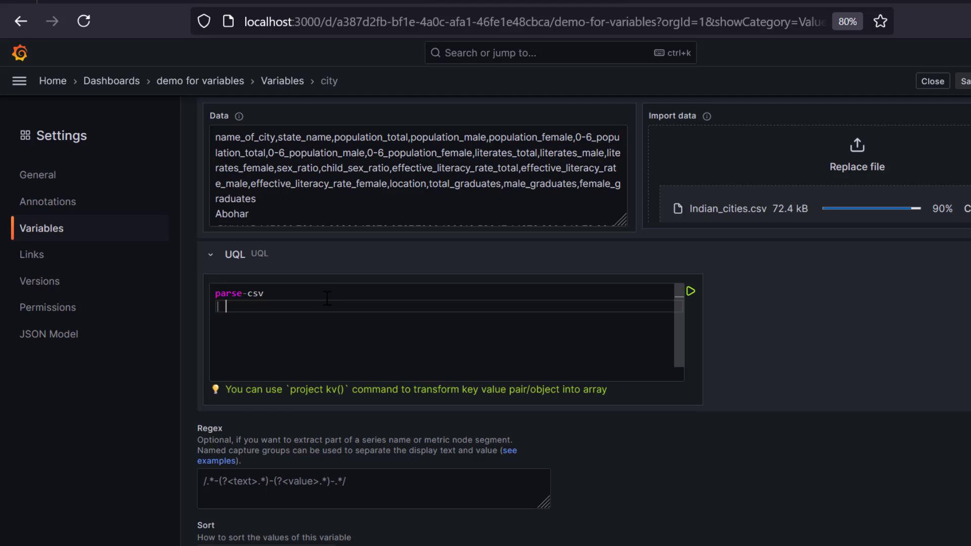
type("pr")
key("Return")
type("\"name_of_city")
scroll(870, 395, "down", 6)
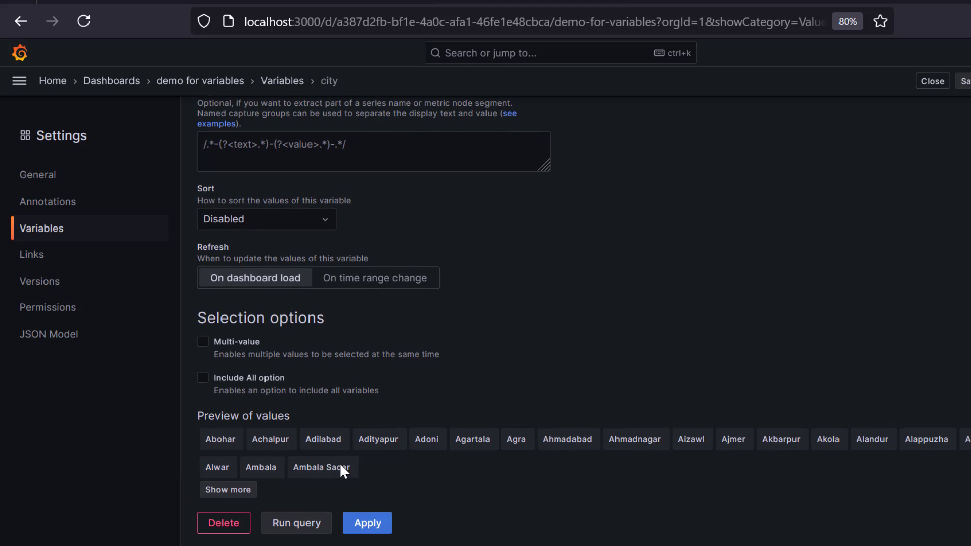
left_click(374, 523)
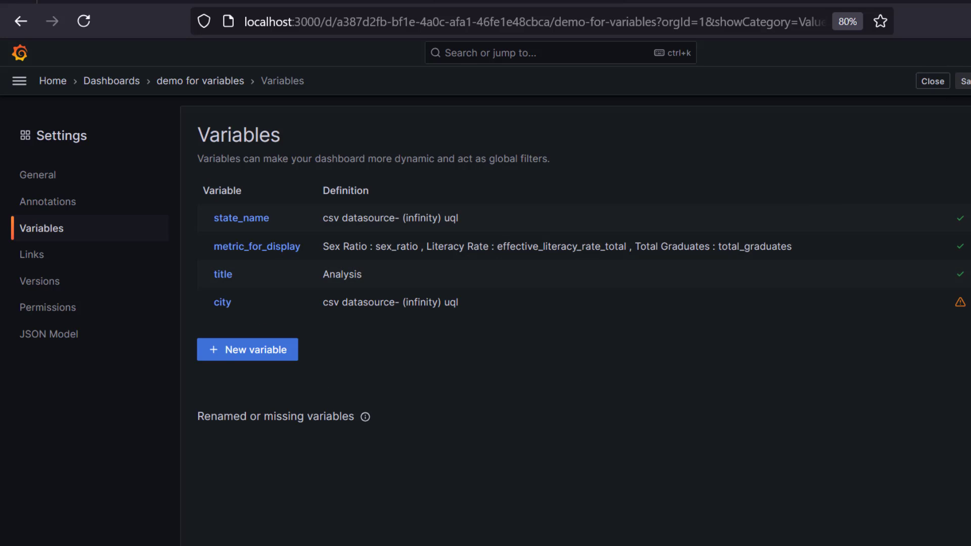
- Return to the dashboard and browse the cities offered by the city variable
key("Escape")
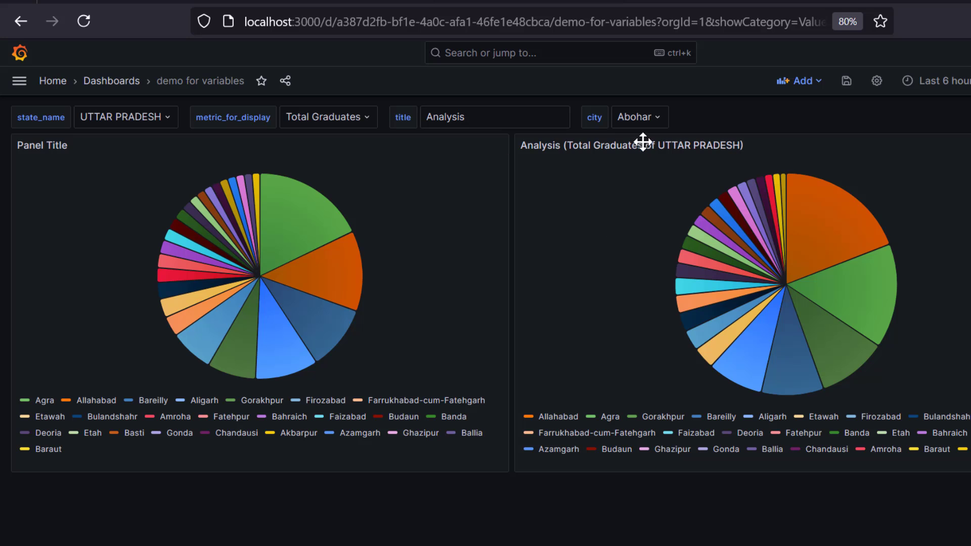
left_click(642, 117)
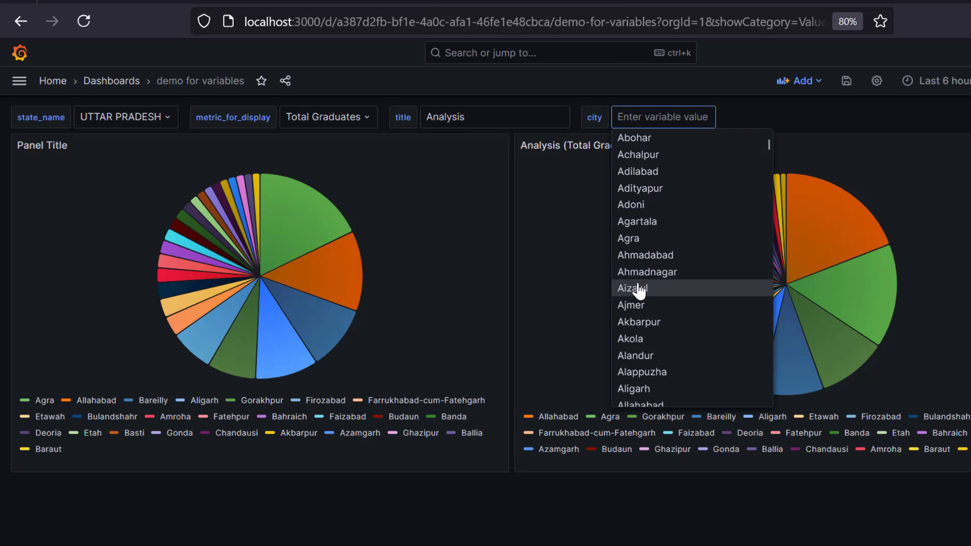
scroll(642, 286, "down", 10)
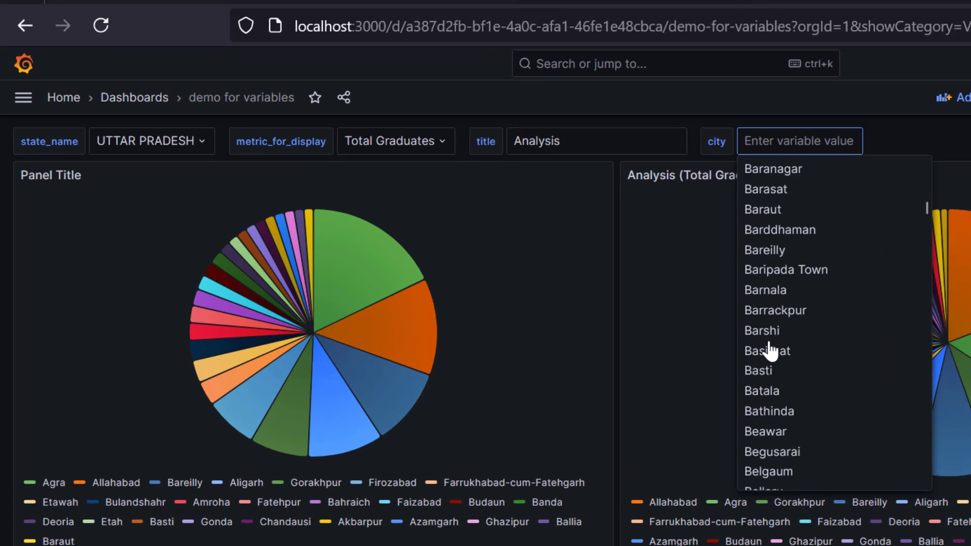
scroll(770, 350, "down", 15)
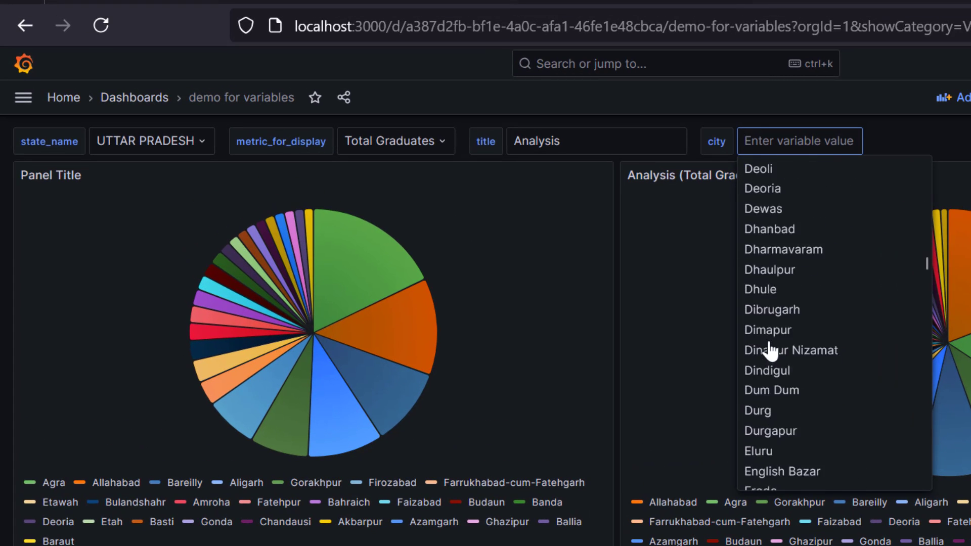
left_click(579, 201)
- Reselect UTTAR PRADESH as state_name and check whether the city variable's options match that state
left_click(130, 144)
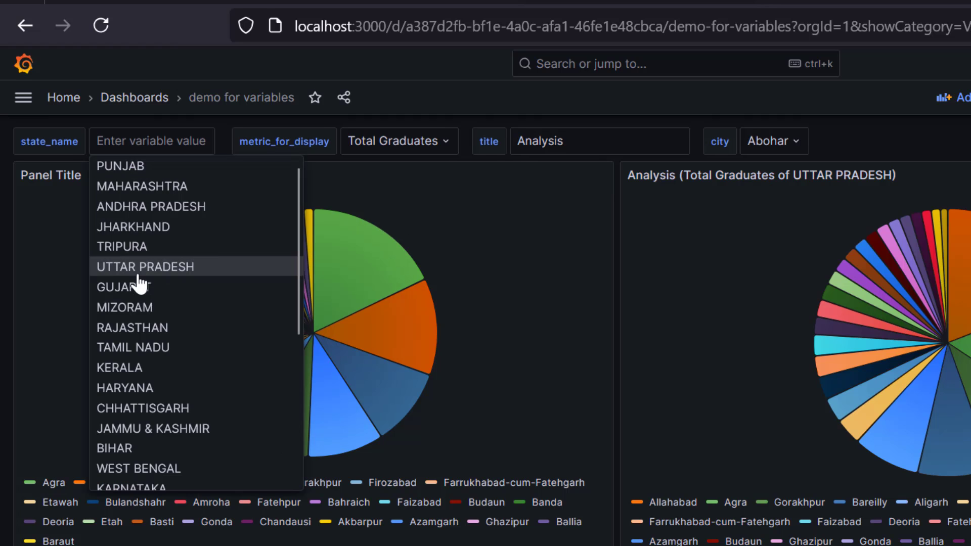
left_click(134, 267)
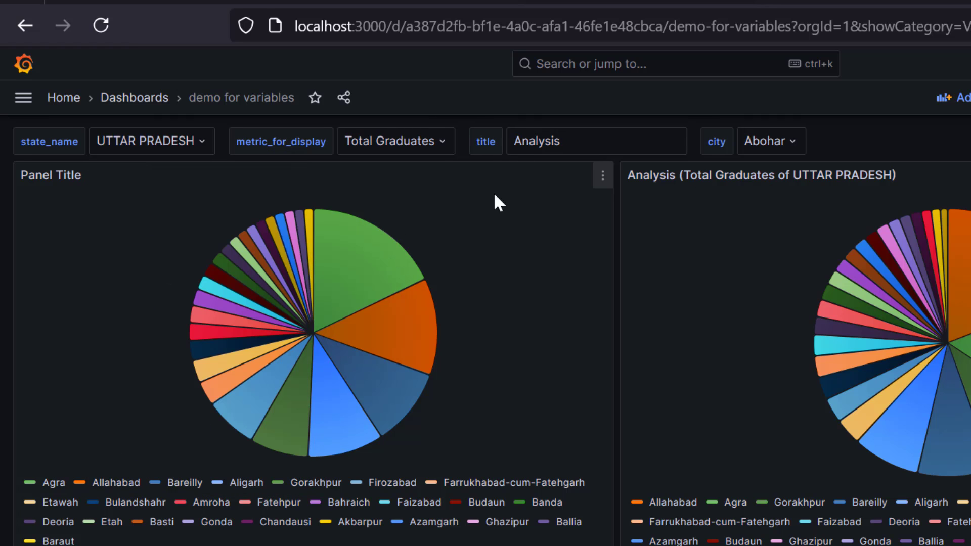
left_click(789, 149)
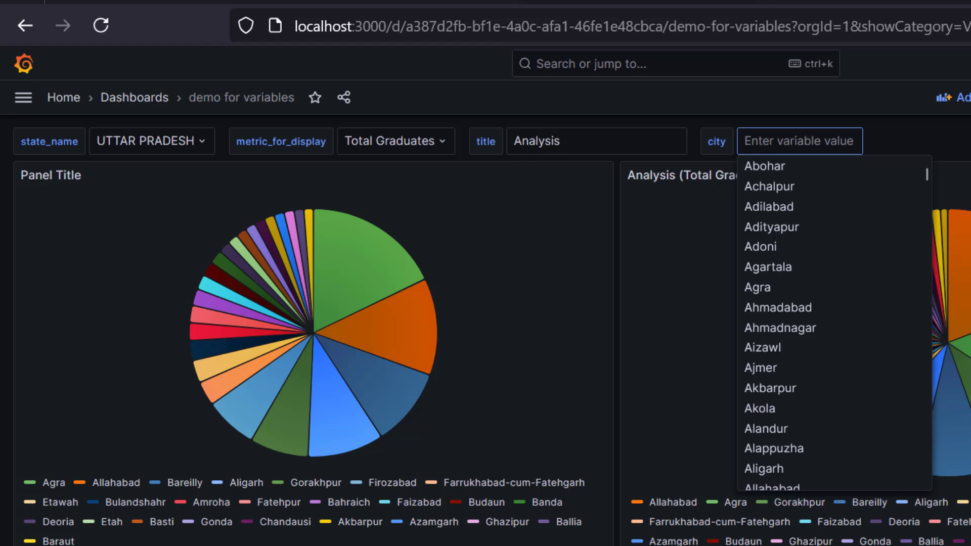
key("Escape")
left_click(774, 153)
left_click(944, 123)
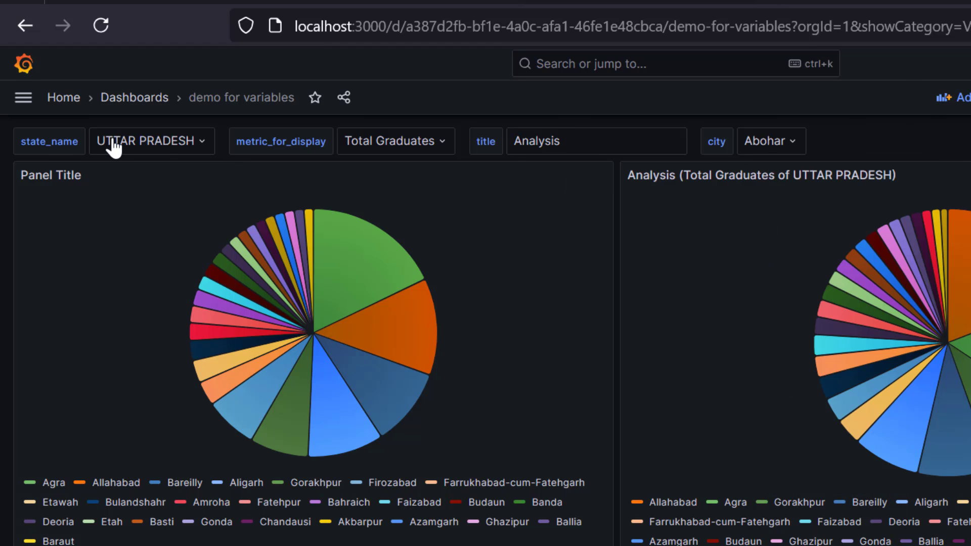
mouse_move(358, 307)
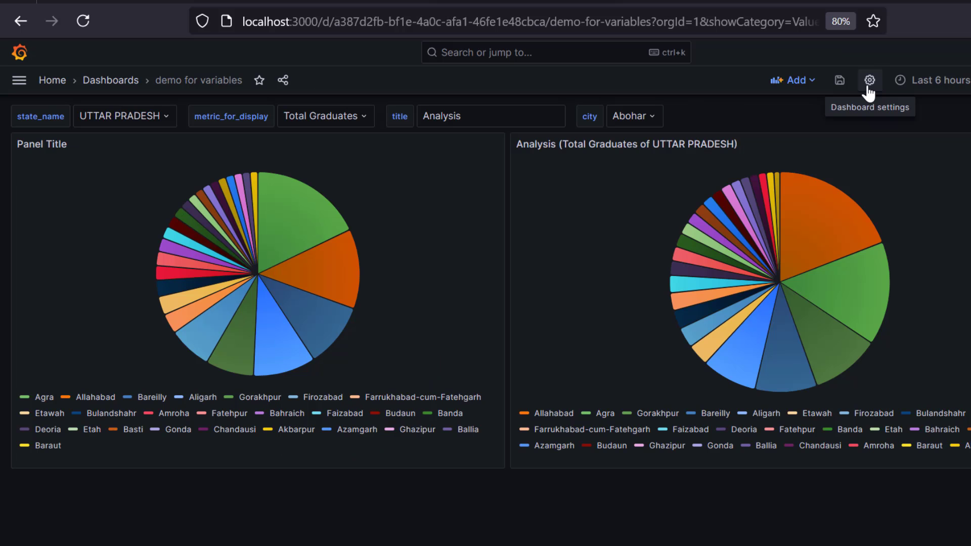
- Insert the filter | where "state_name" == '$state_name' before the project line in the city variable's UQL query
left_click(868, 83)
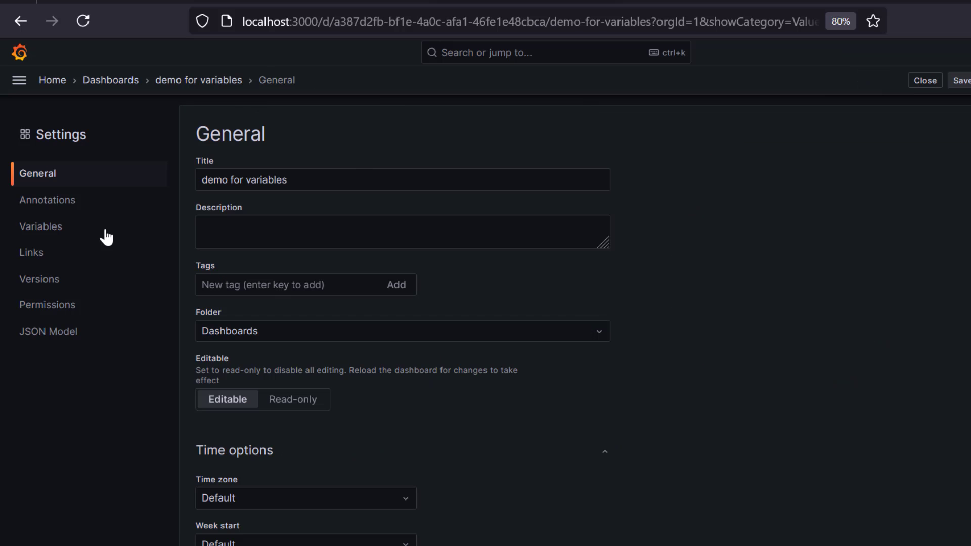
left_click(104, 235)
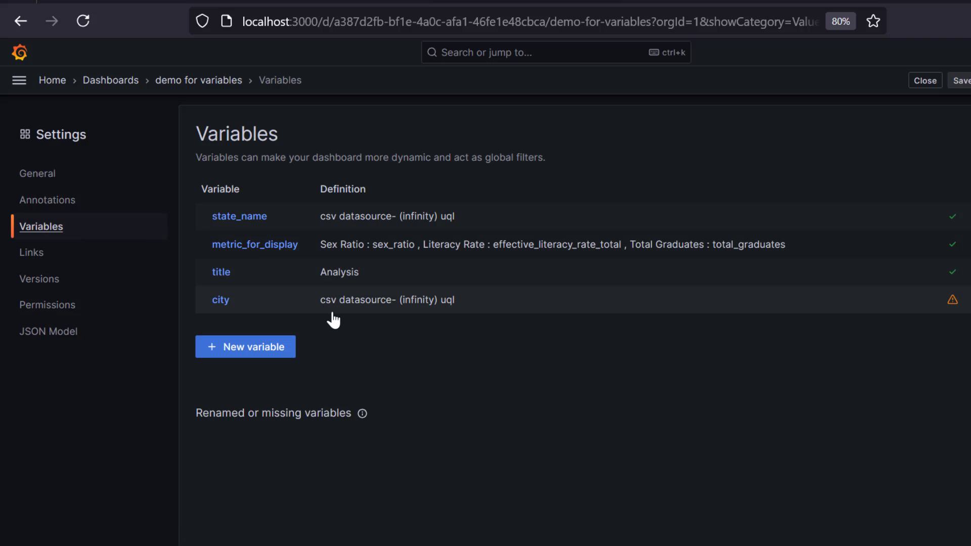
left_click(221, 302)
scroll(571, 327, "down", 10)
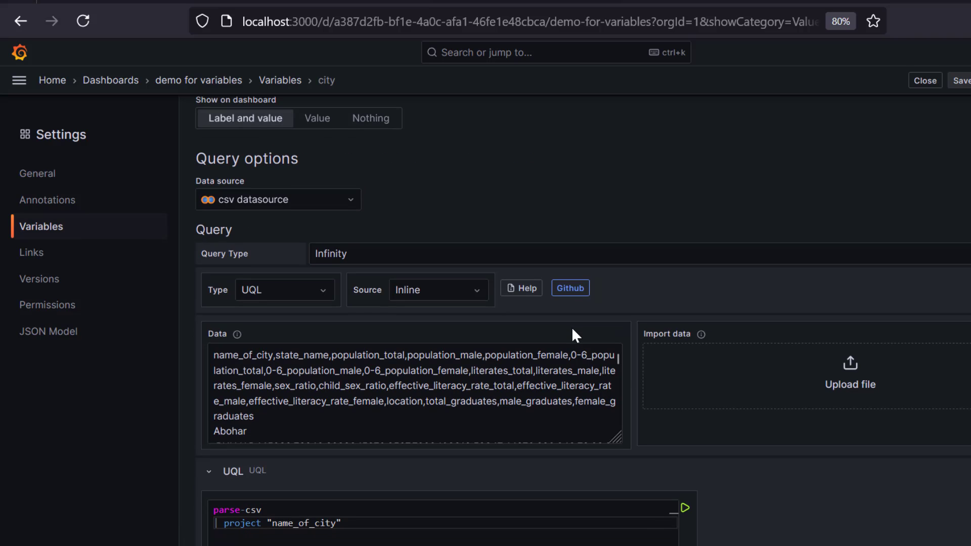
left_click(423, 296)
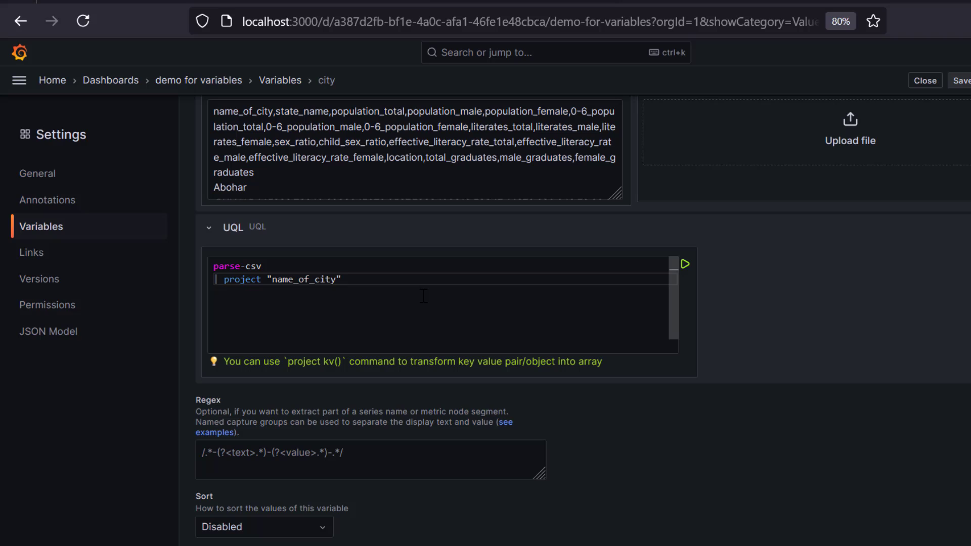
key("Up")
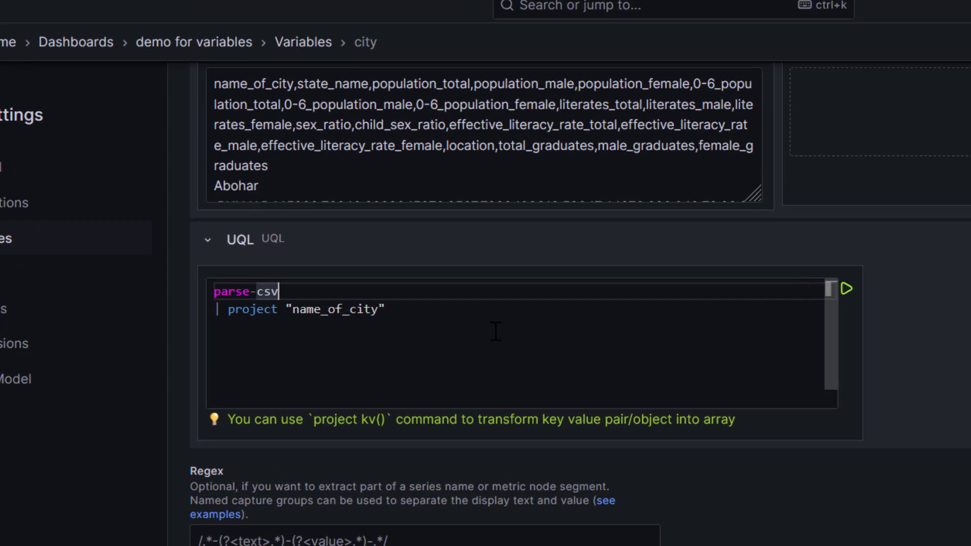
key("Return")
type("| where ")
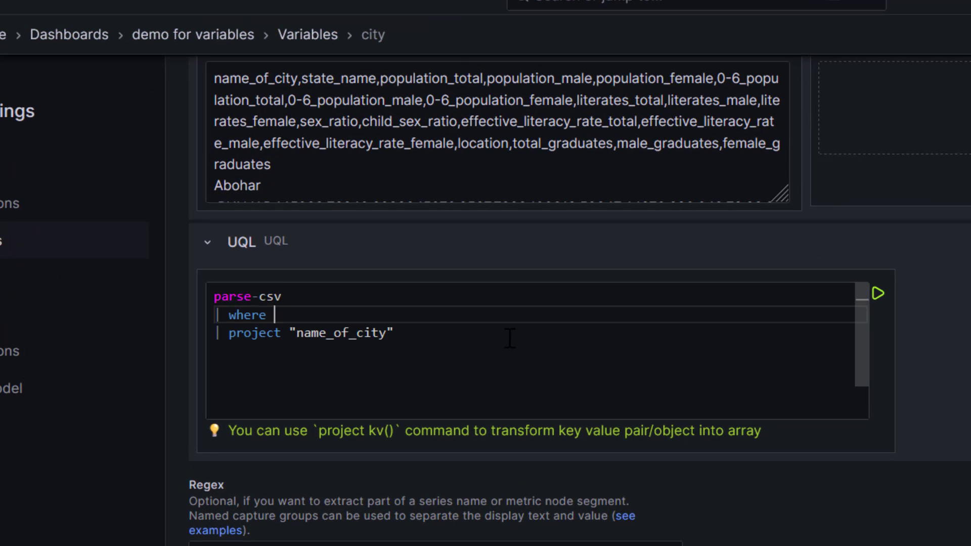
type("\"state_name\" == '")
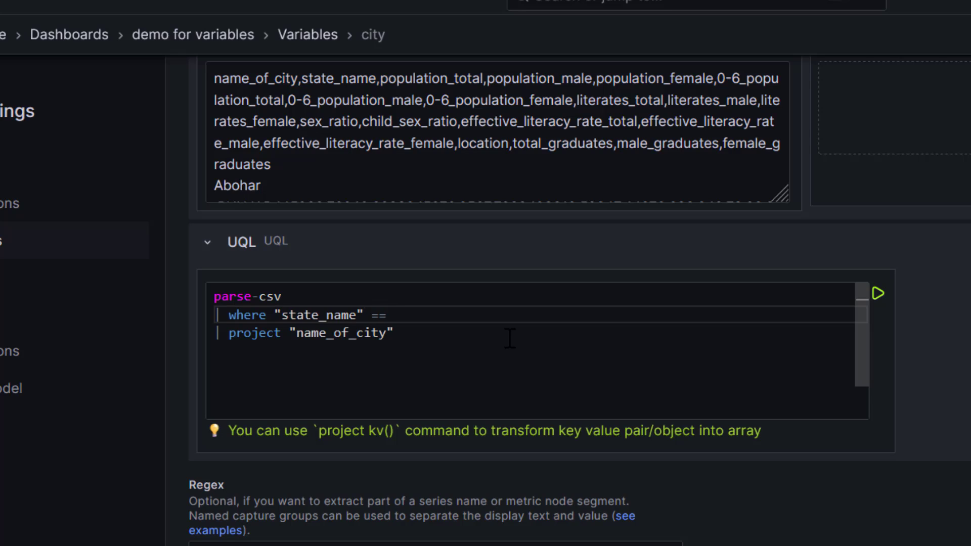
type("$state_name")
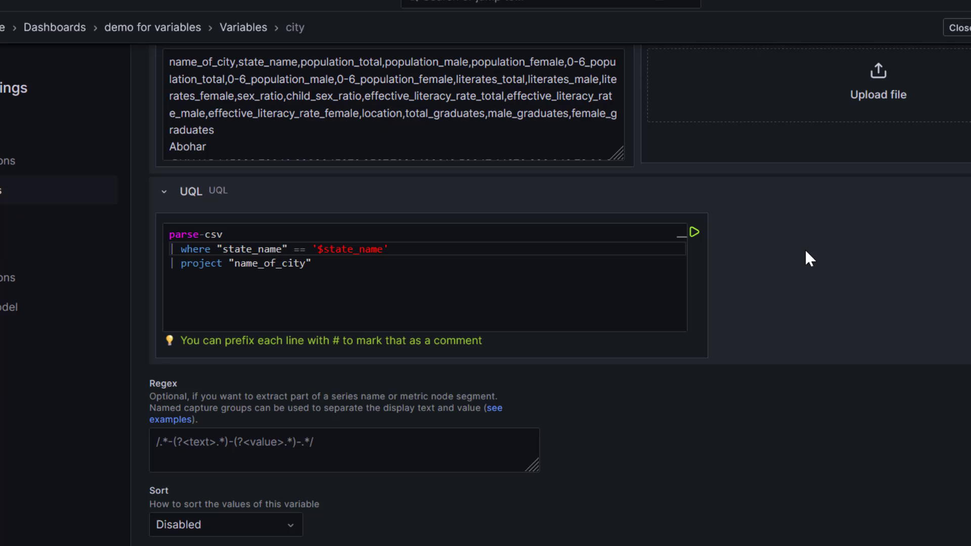
- Apply the city variable's changes and save the dashboard
scroll(806, 251, "down", 5)
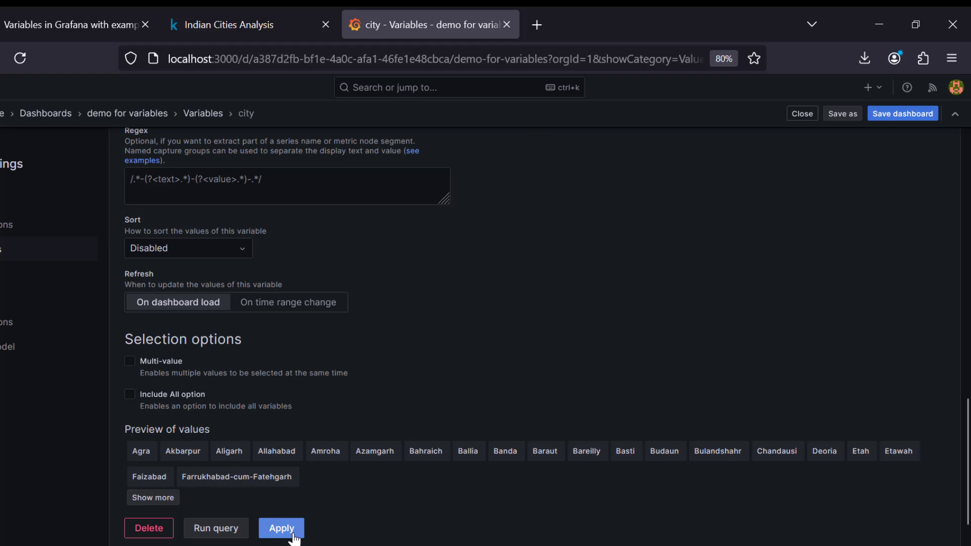
left_click(281, 528)
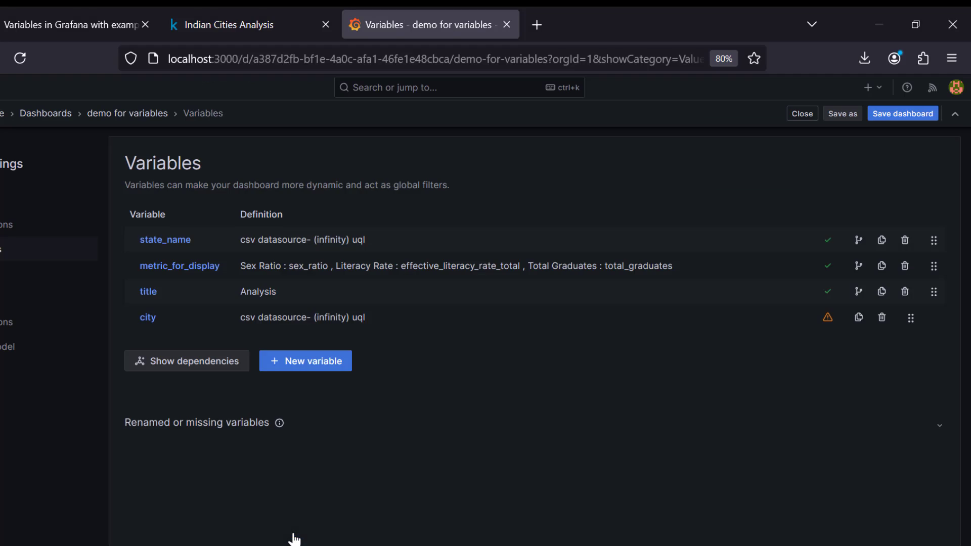
left_click(884, 116)
left_click(558, 330)
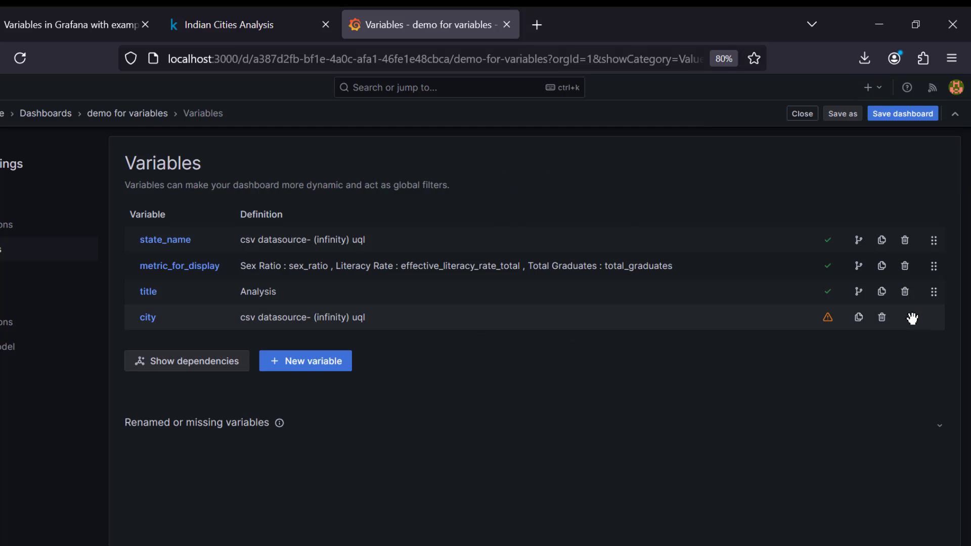
- Move the city variable directly below state_name in the variable list and save the dashboard
left_click_drag(913, 304, 916, 260)
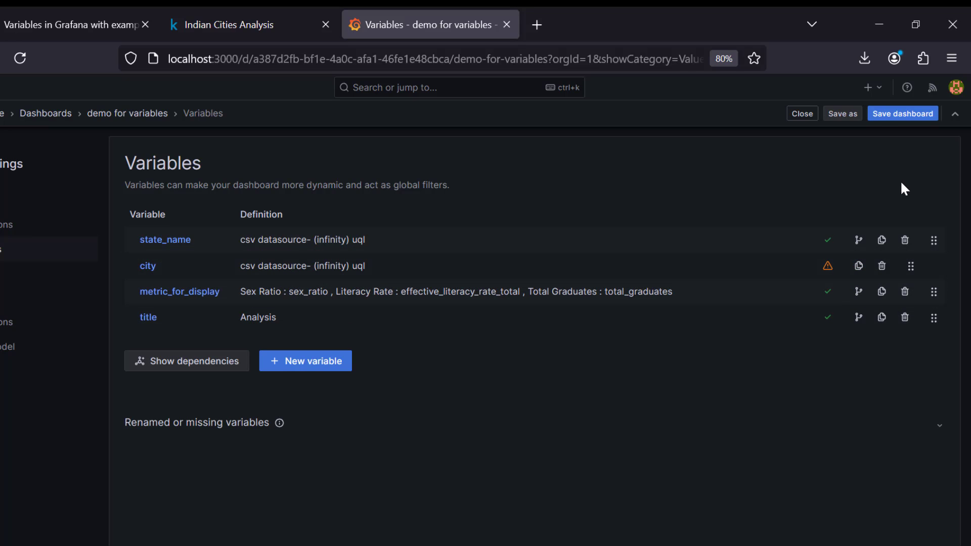
left_click(880, 116)
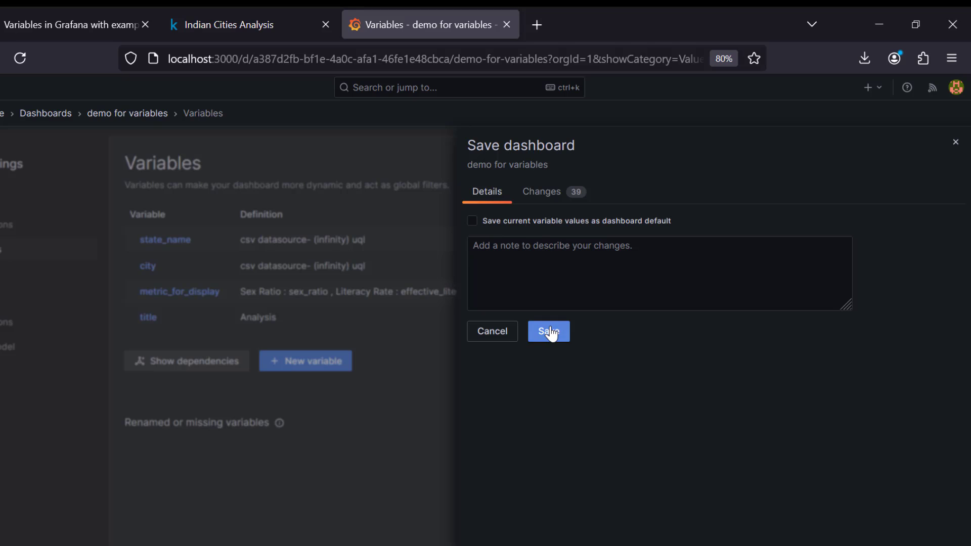
left_click(552, 333)
- Return to the dashboard and switch state_name to TRIPURA, followed by TAMIL NADU
left_click(147, 113)
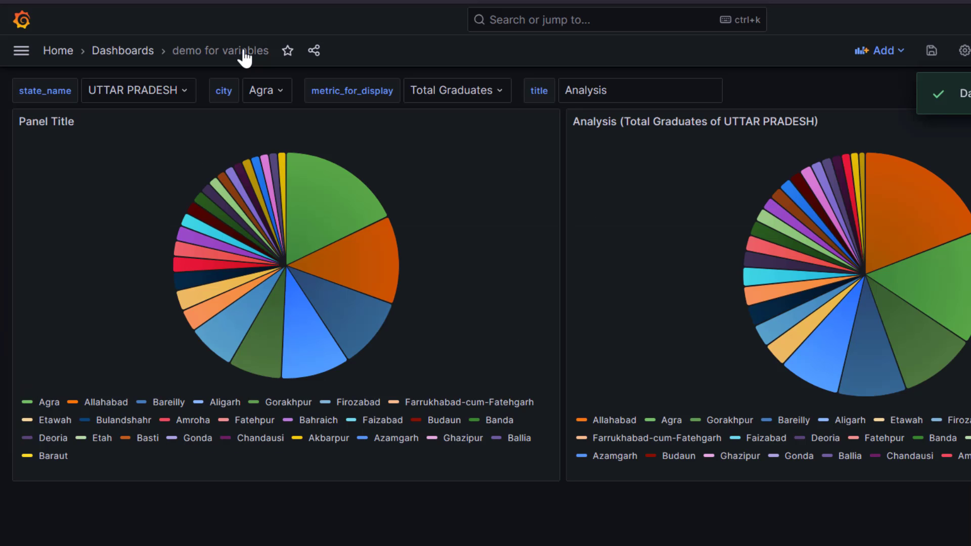
left_click(167, 97)
left_click(135, 187)
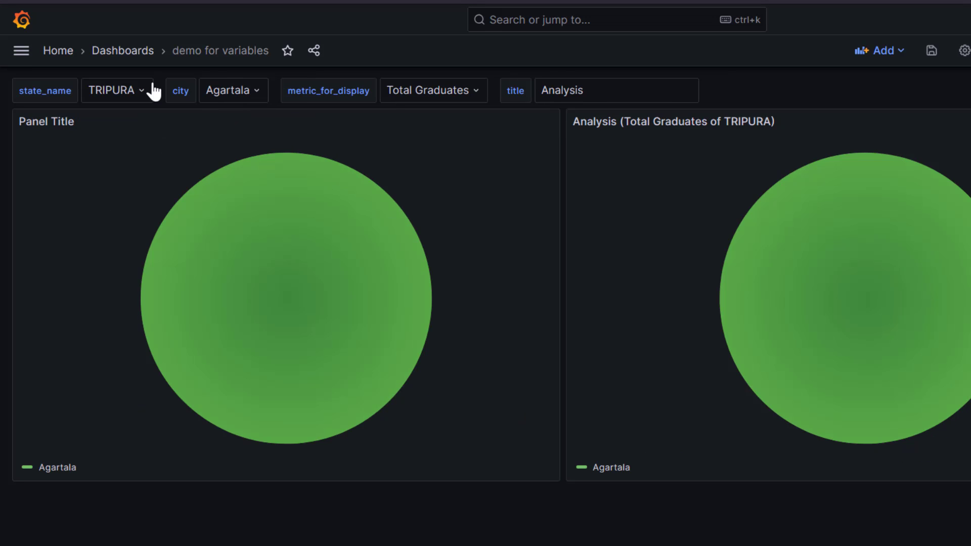
left_click(132, 91)
left_click(120, 278)
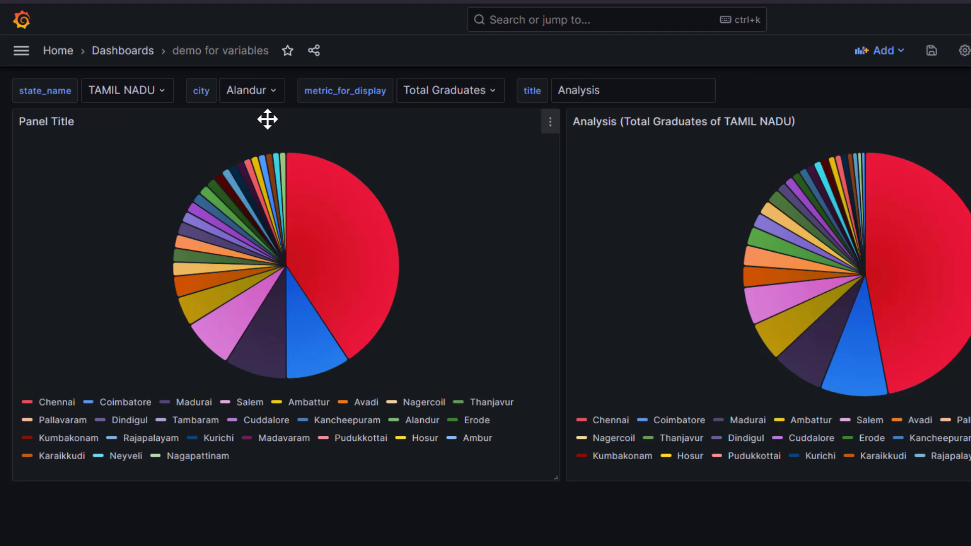
- Browse the city variable's options for TAMIL NADU to check that they depend on the selected state
left_click(263, 101)
scroll(256, 310, "down", 5)
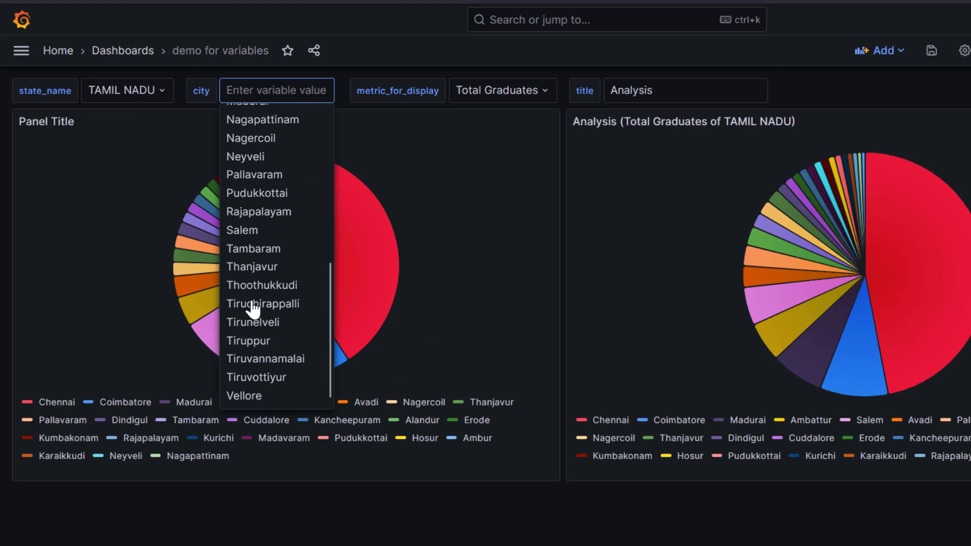
left_click(362, 499)
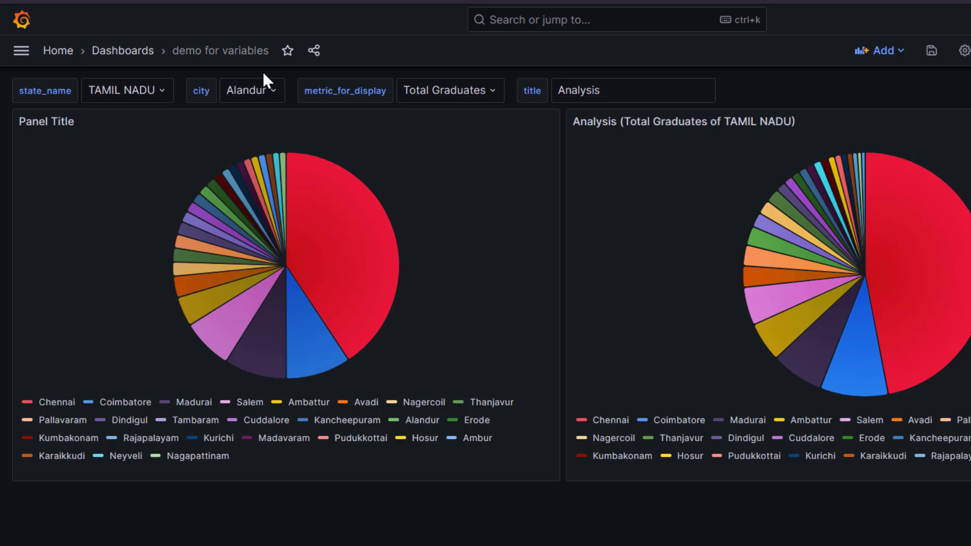
left_click(262, 92)
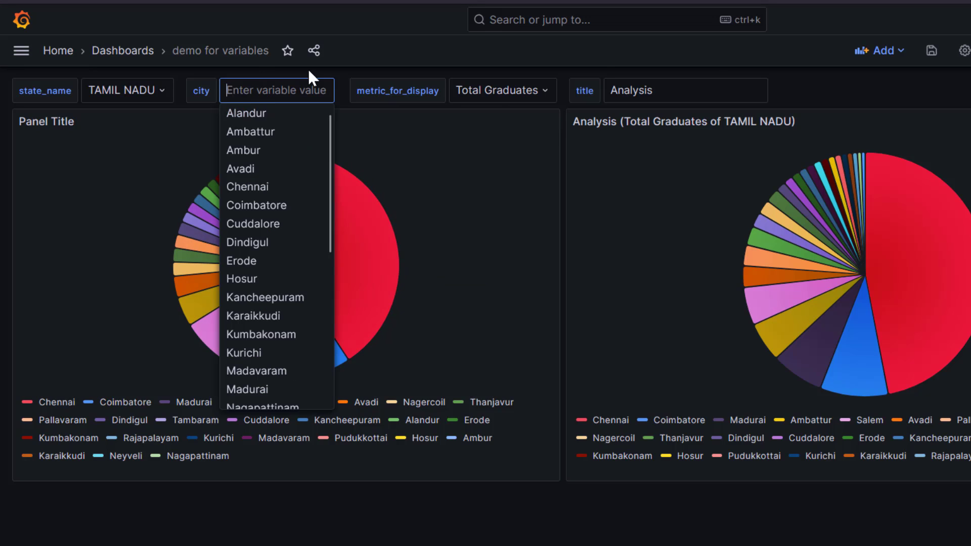
left_click(157, 95)
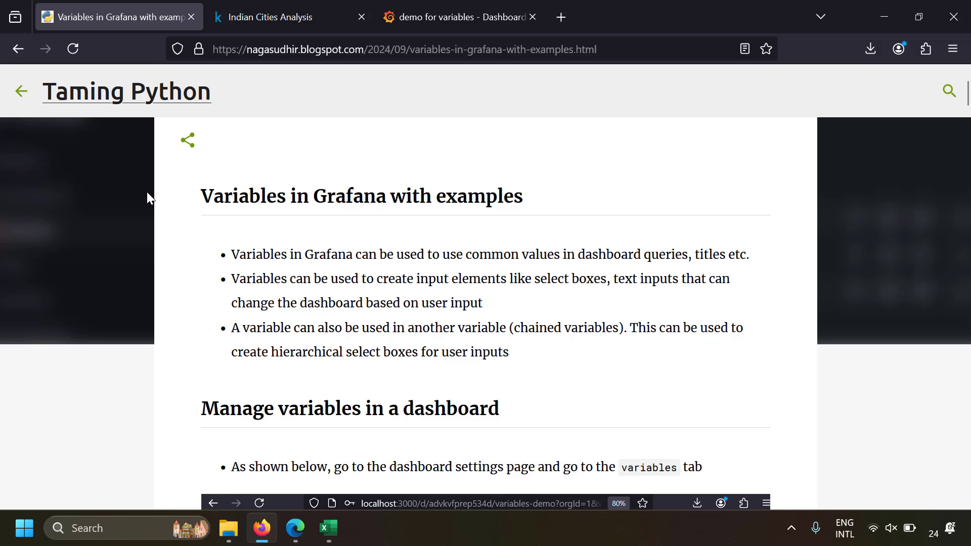
- Review the blog article on Grafana variables, from managing variables and variable types through to chained variables and the references
scroll(147, 193, "down", 4)
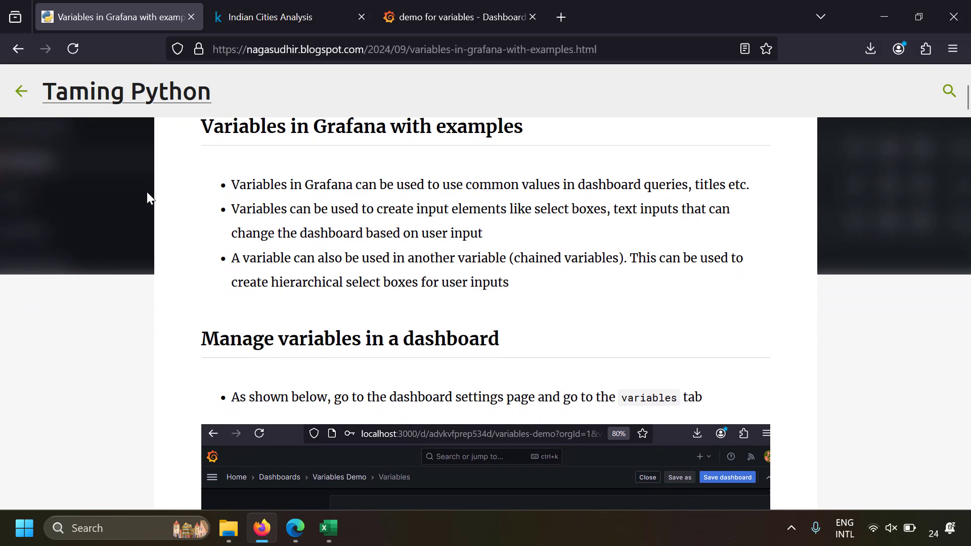
scroll(149, 197, "down", 8)
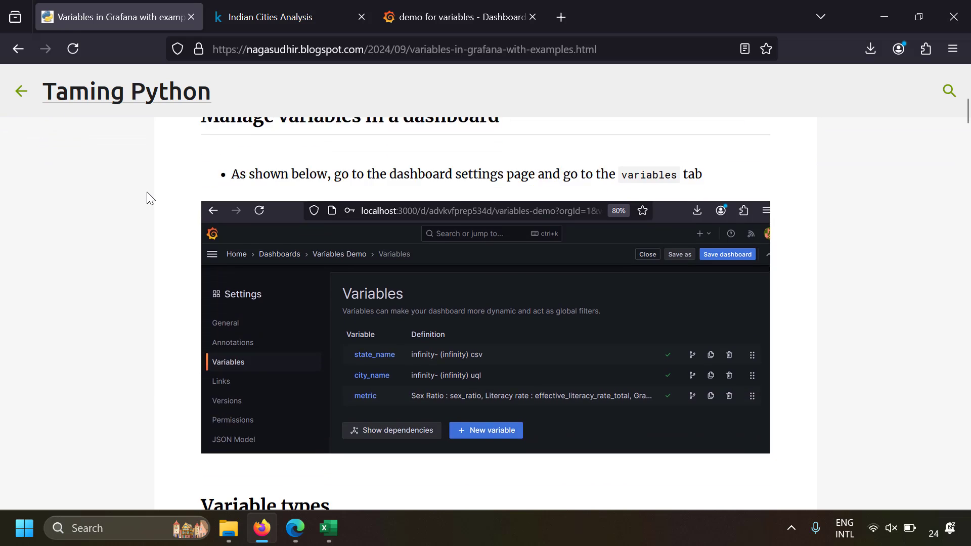
scroll(150, 198, "down", 3)
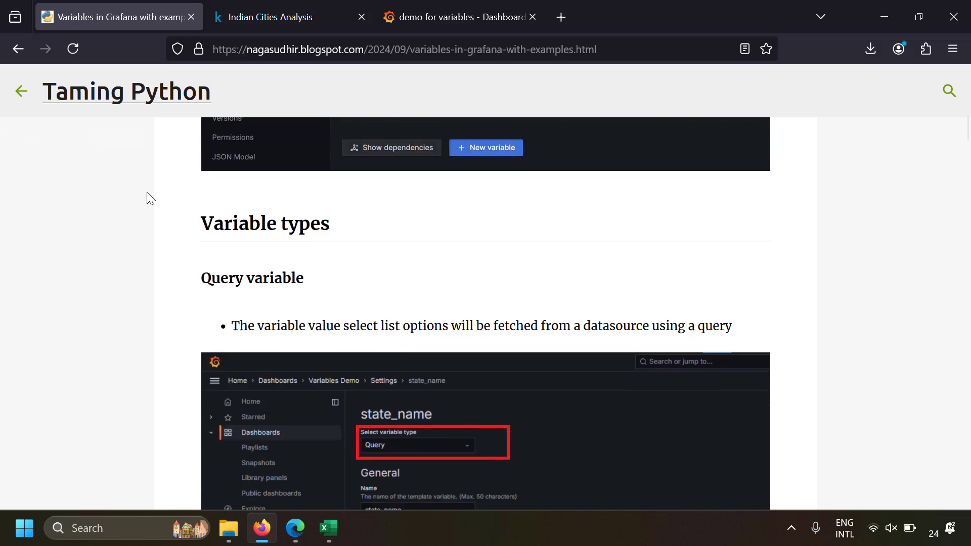
scroll(150, 197, "down", 11)
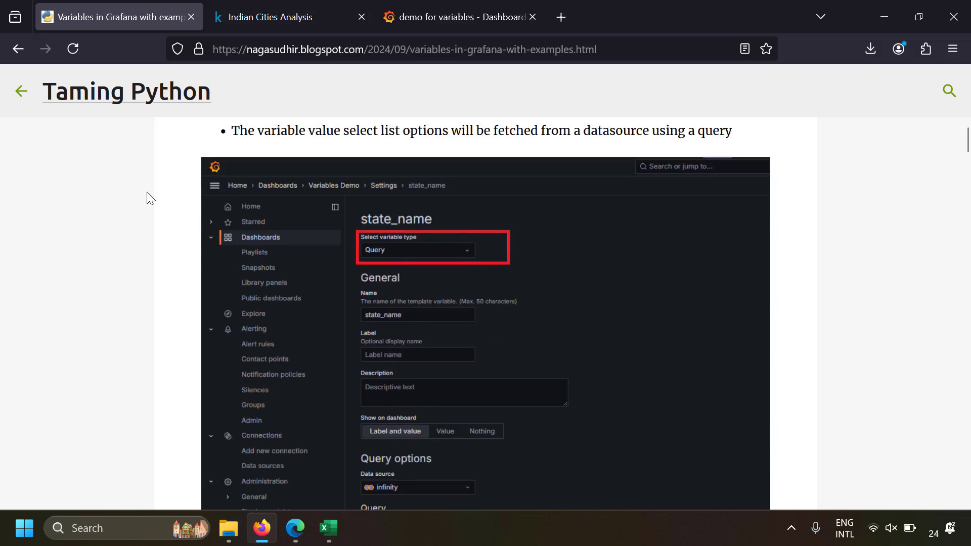
scroll(150, 197, "down", 7)
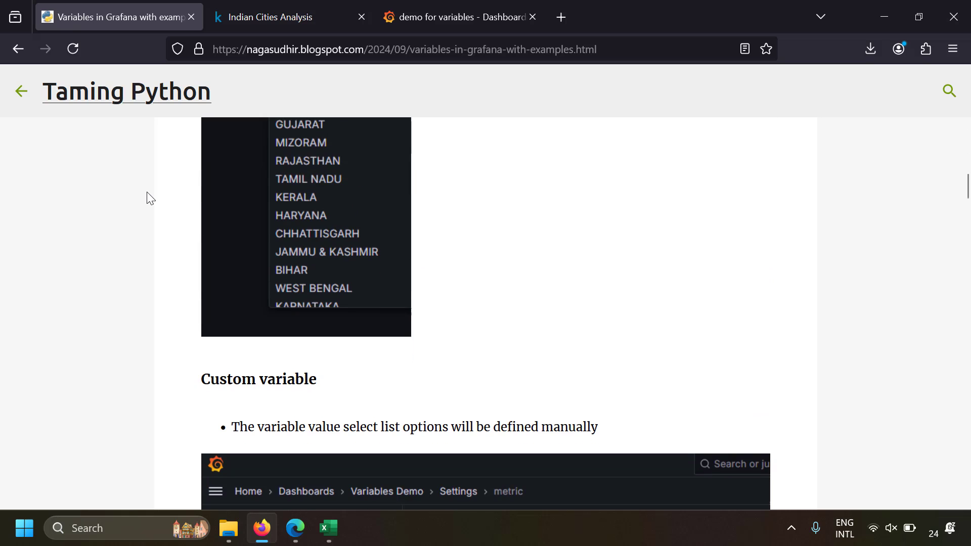
scroll(150, 197, "down", 4)
scroll(149, 197, "down", 12)
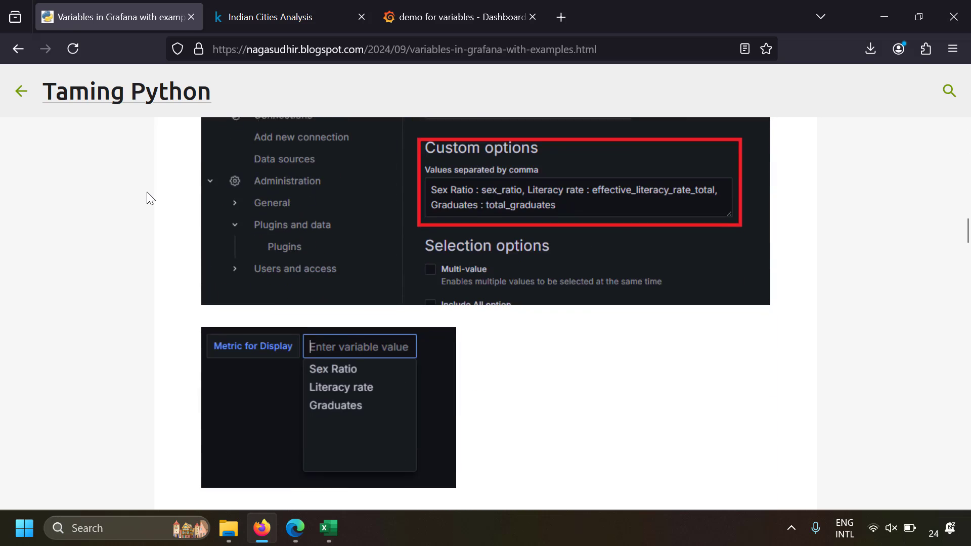
scroll(150, 198, "down", 10)
scroll(150, 197, "down", 15)
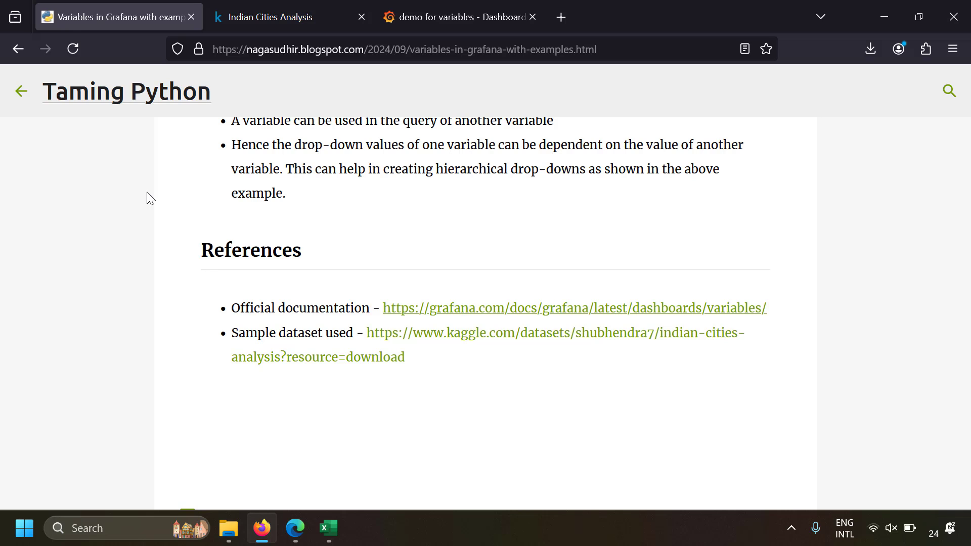
- Open the article's official Grafana documentation link on variables in a new tab and look through the page
right_click(424, 309)
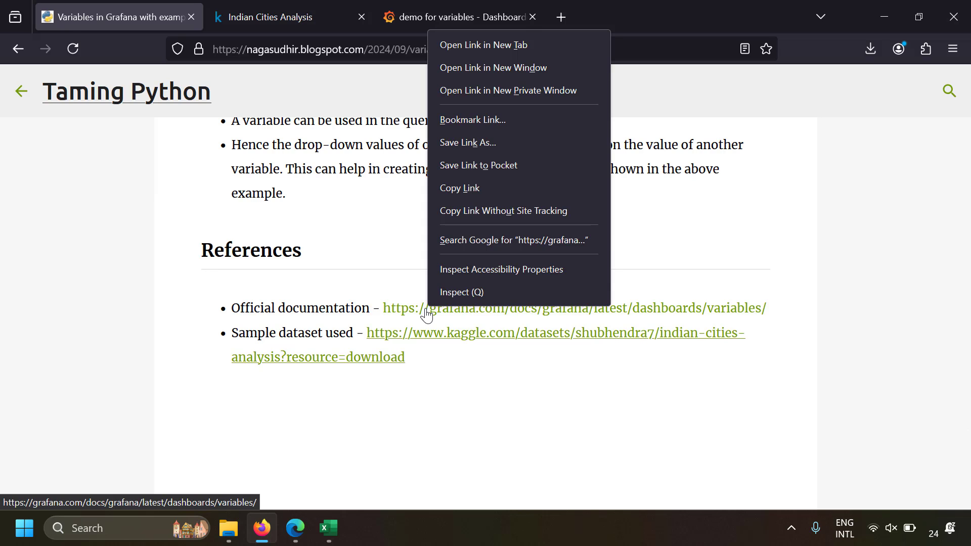
left_click(497, 54)
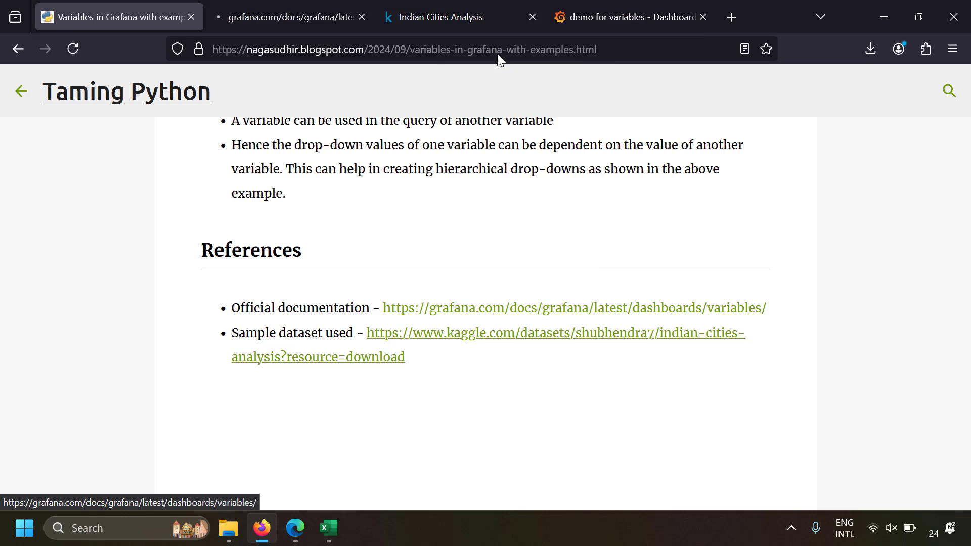
left_click(347, 15)
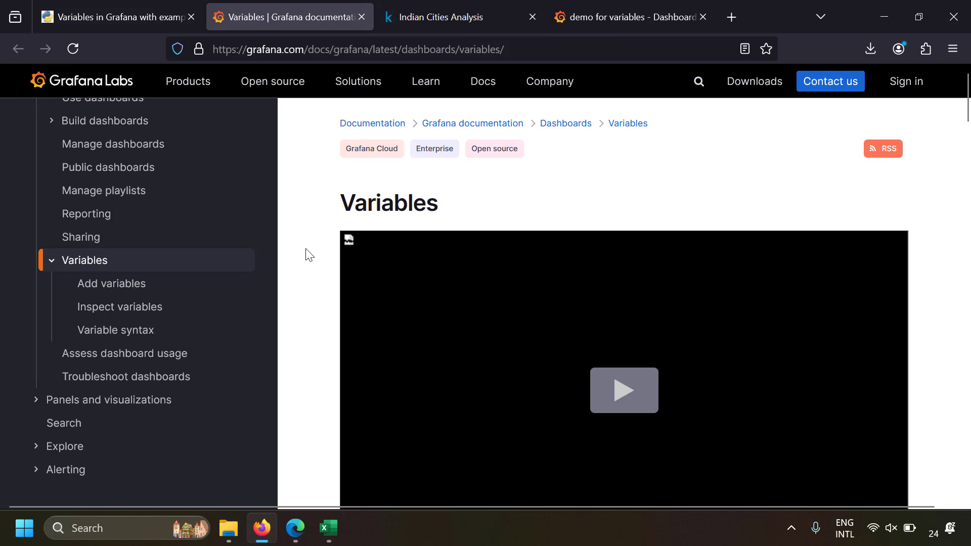
scroll(306, 254, "down", 8)
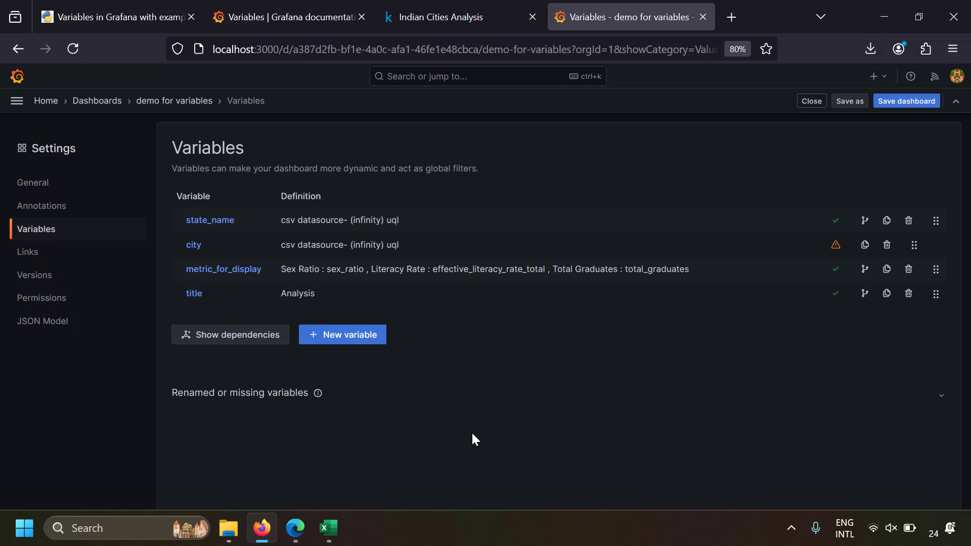